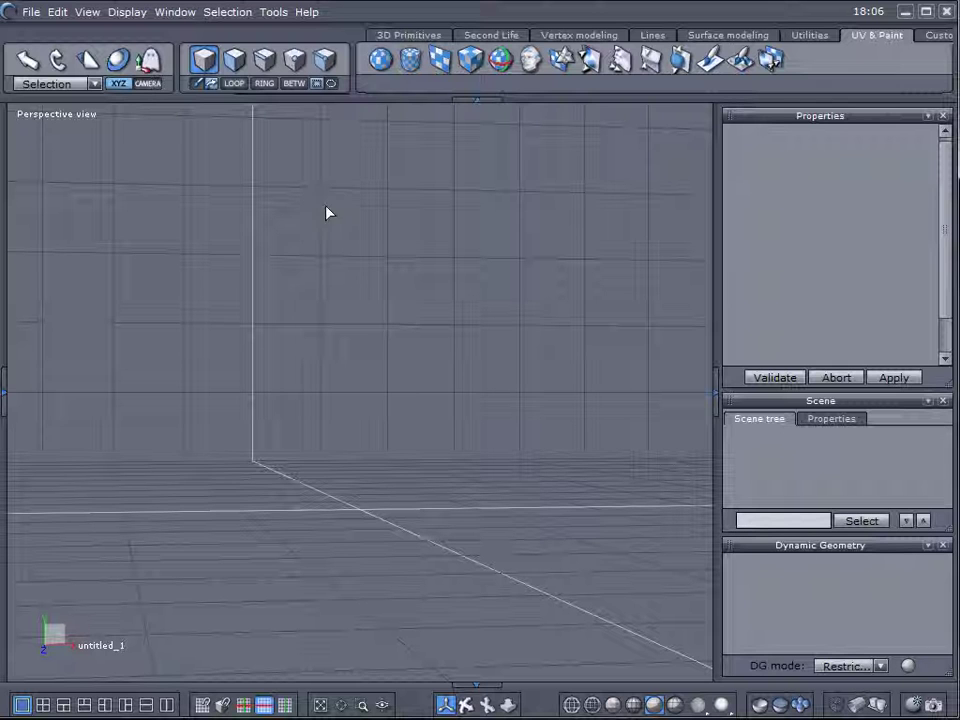
Open flw.hxn and orbit the view so the flower faces the camera
{"action": "left_click", "coordinate": [30, 11]}
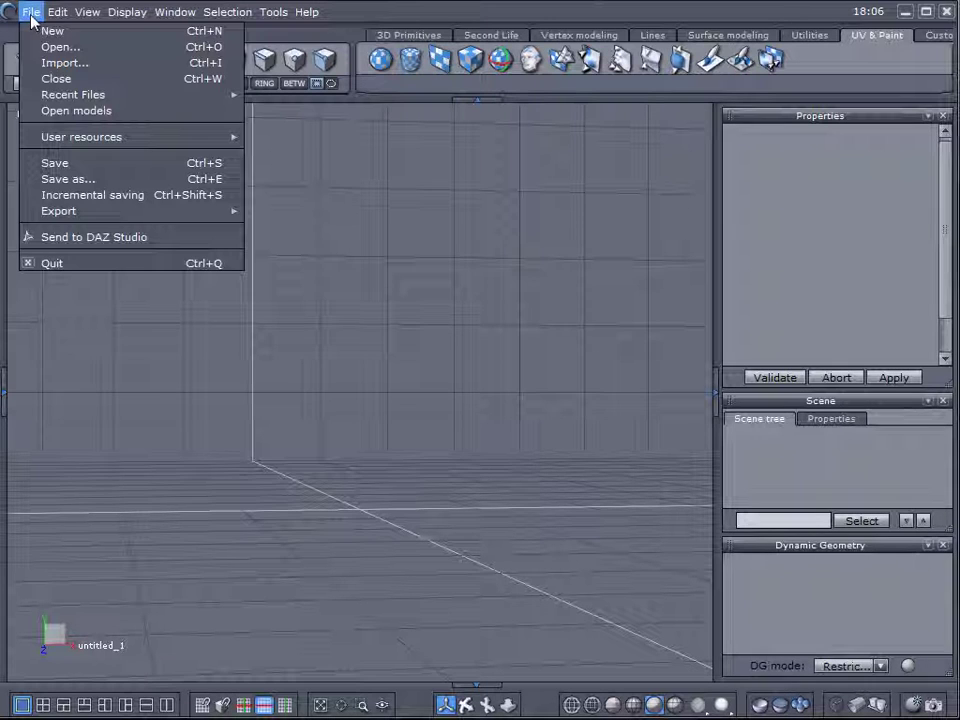
{"action": "left_click", "coordinate": [55, 61]}
{"action": "left_click", "coordinate": [245, 346]}
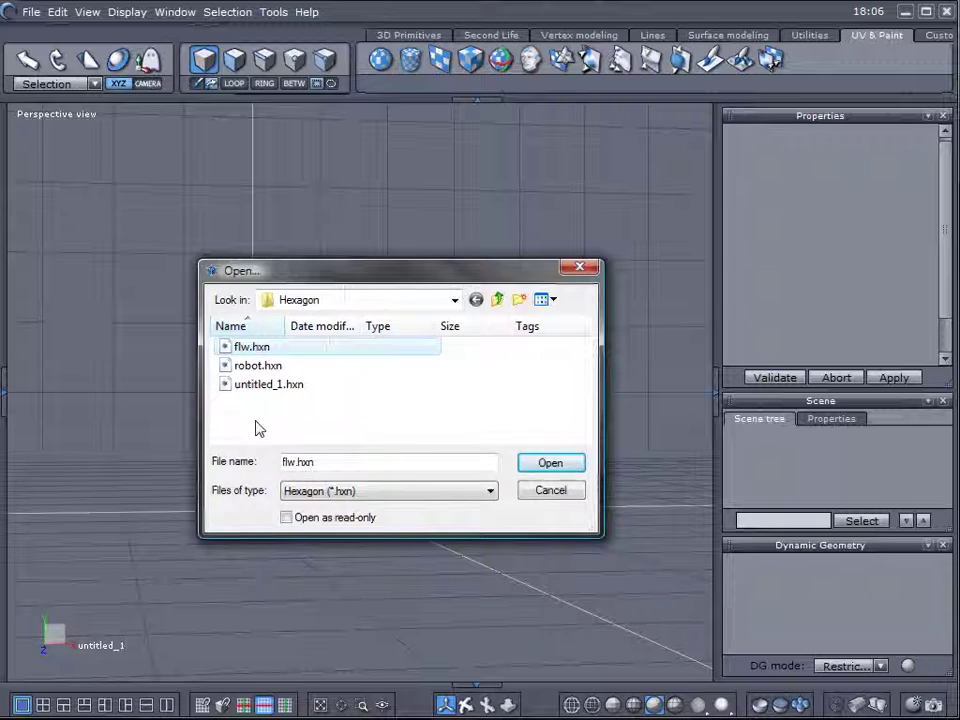
{"action": "left_click", "coordinate": [550, 463]}
{"action": "scroll", "coordinate": [500, 490], "scroll_direction": "up", "scroll_amount": 3}
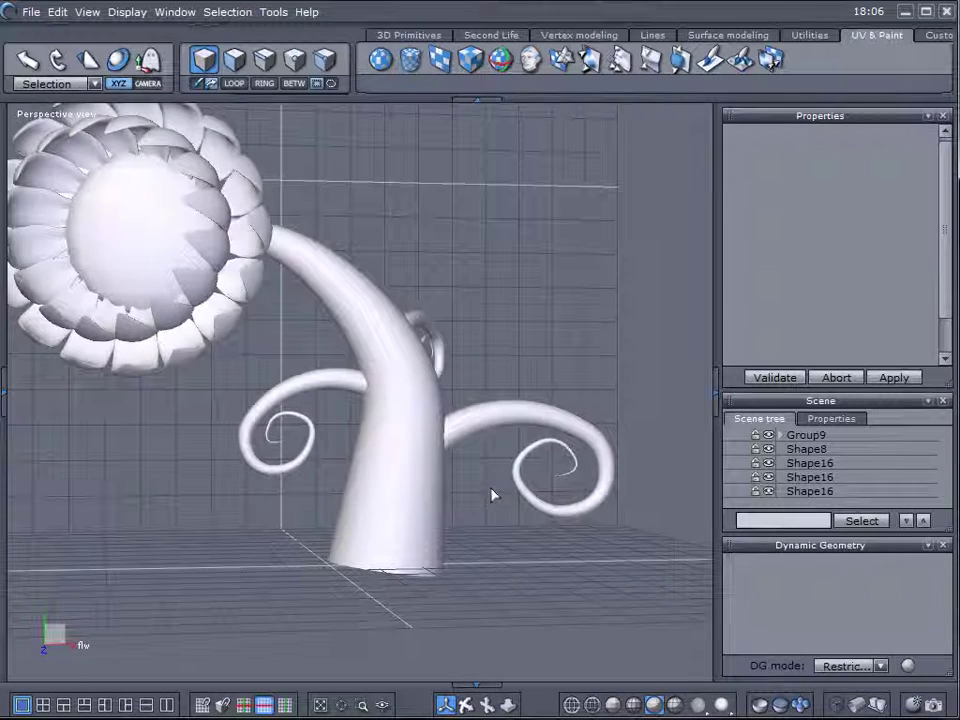
{"action": "middle_click_drag", "start_coordinate": [480, 508], "coordinate": [480, 390]}
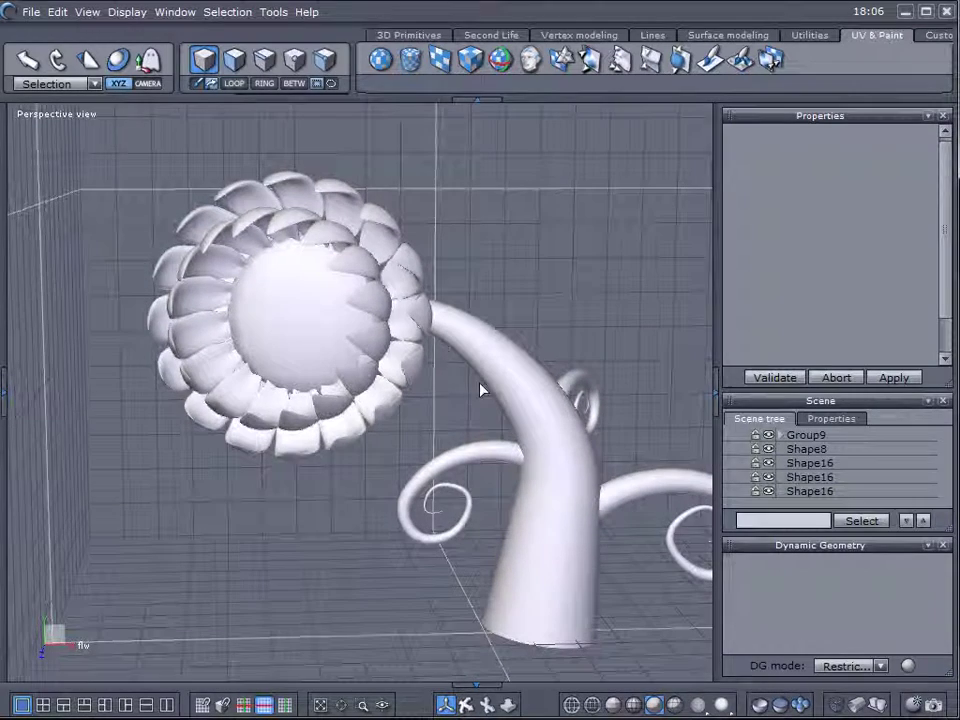
Ungroup Group9 so its shapes move to the scene root
{"action": "left_click", "coordinate": [803, 437]}
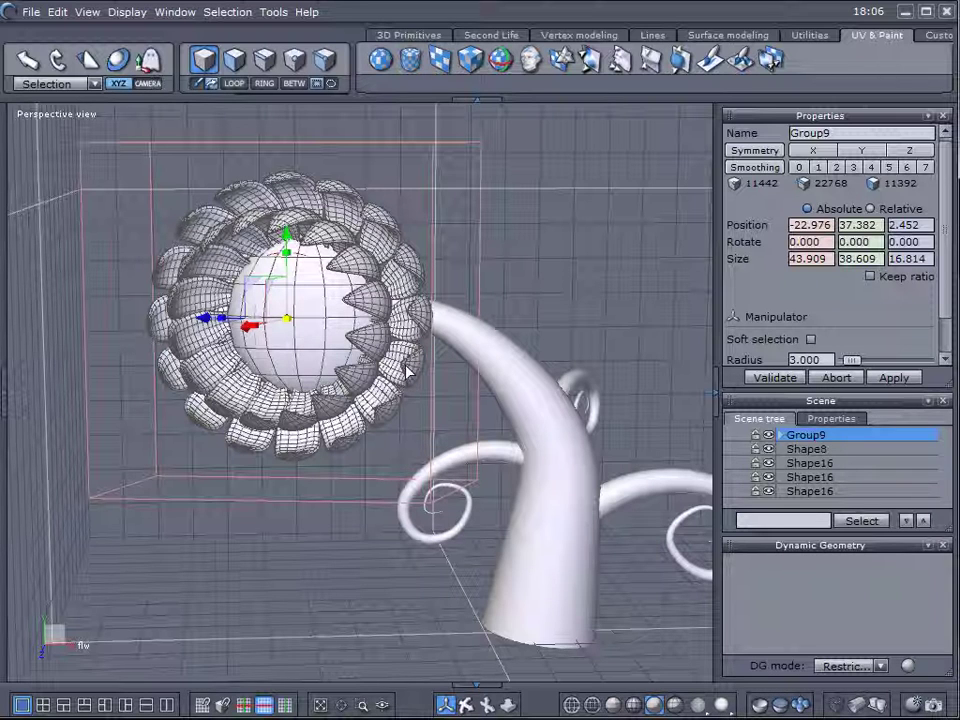
{"action": "right_click", "coordinate": [820, 437]}
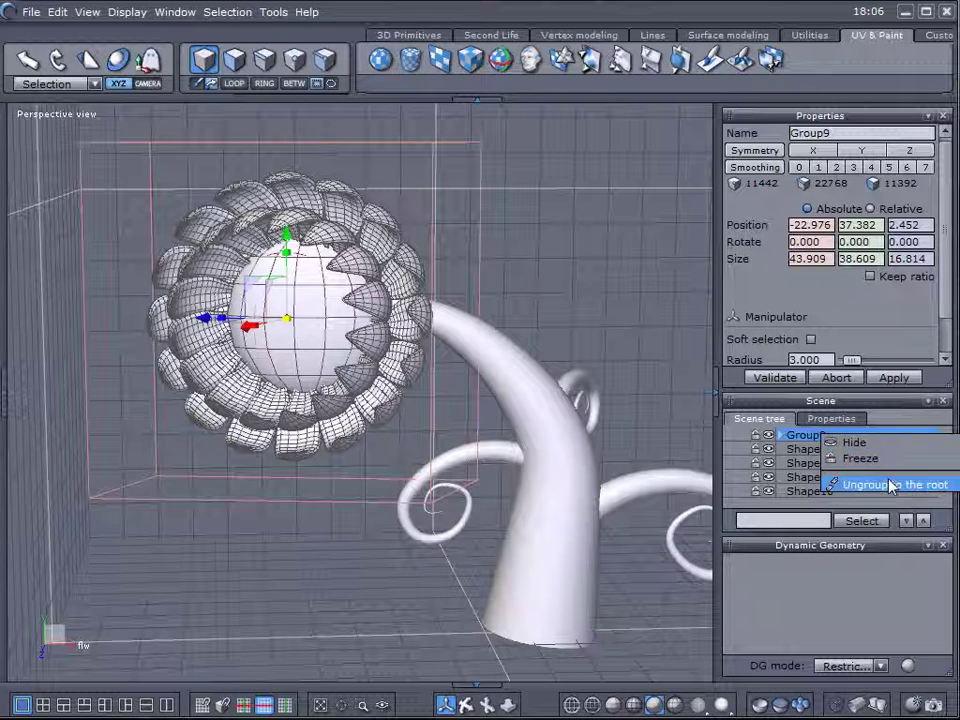
{"action": "left_click", "coordinate": [872, 484]}
Select the stem and central sphere, then hide the right-side panels to widen the viewport
{"action": "left_click", "coordinate": [535, 405]}
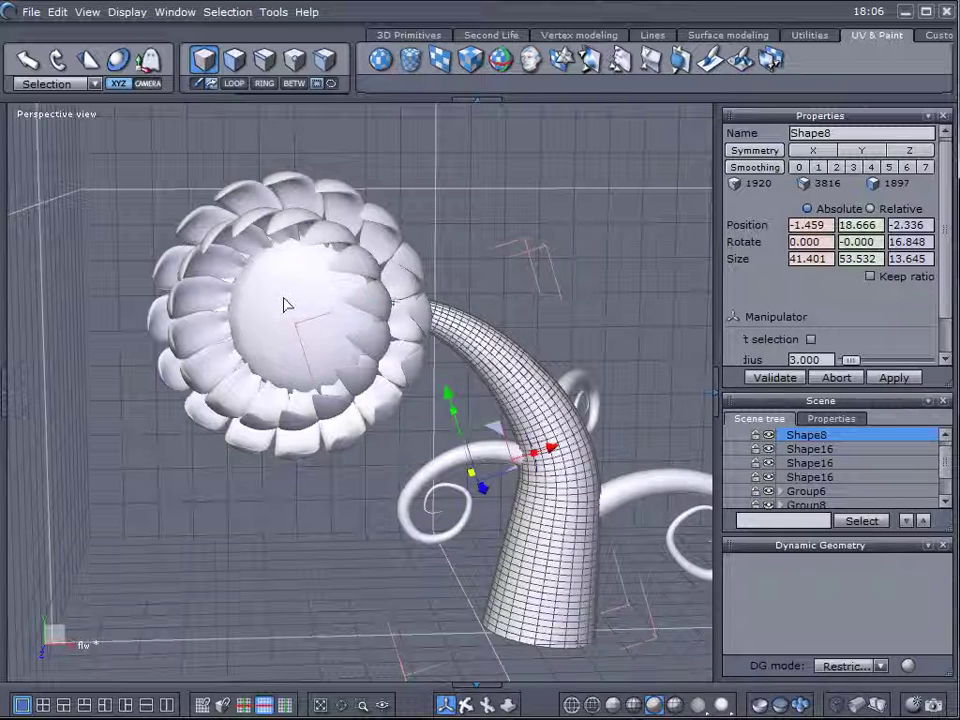
{"action": "left_click", "coordinate": [285, 304]}
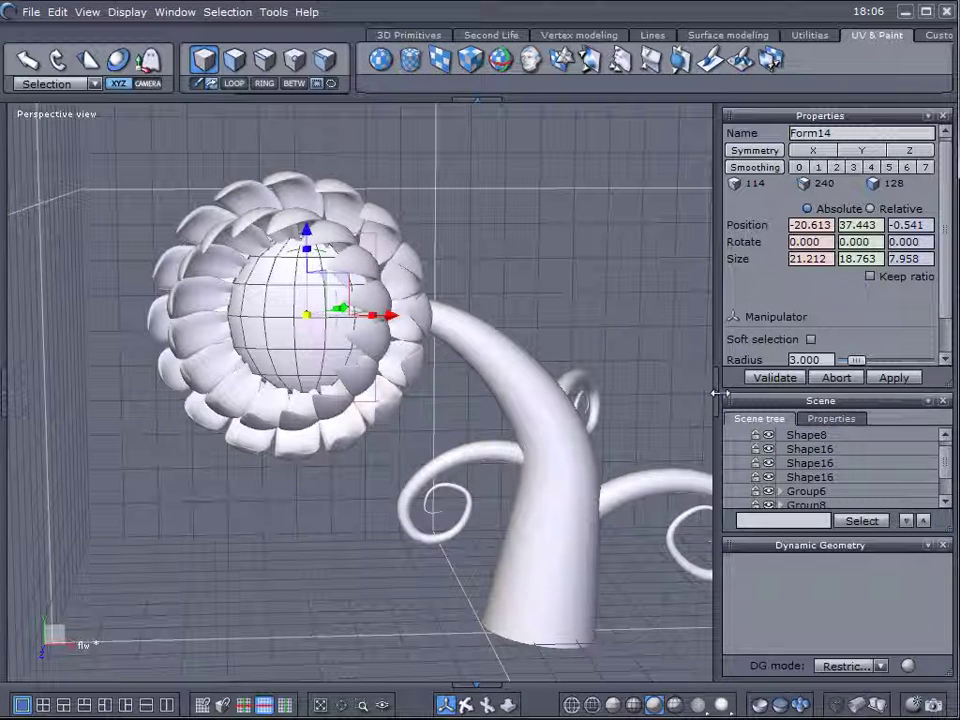
{"action": "left_click", "coordinate": [716, 396]}
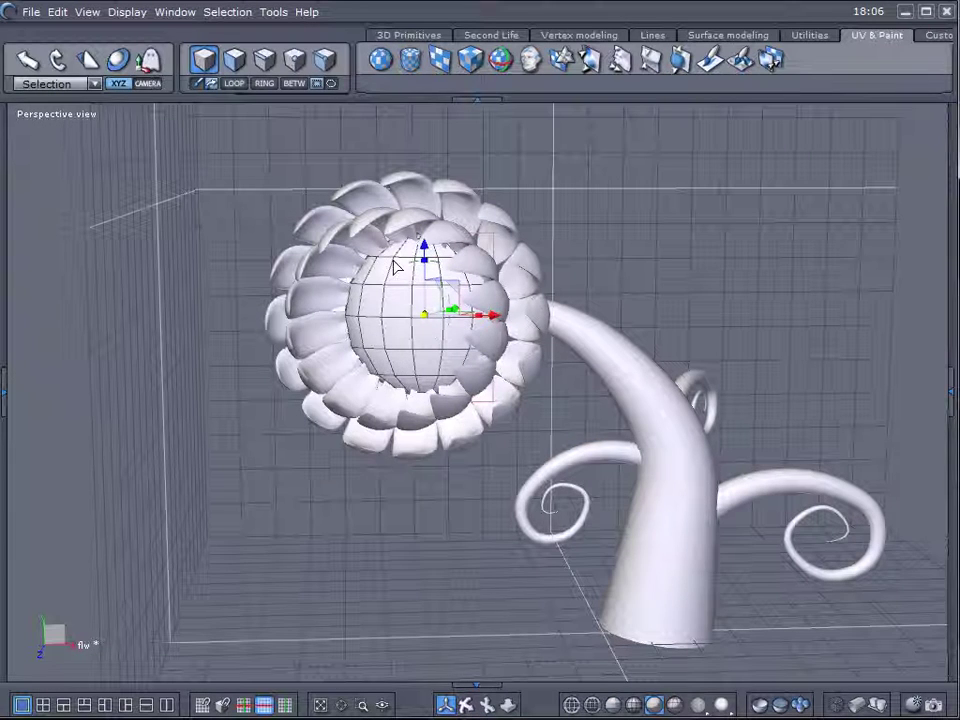
Show the Material and Shading domain panels and select a two-column strip of faces on the central sphere
{"action": "left_click", "coordinate": [6, 383]}
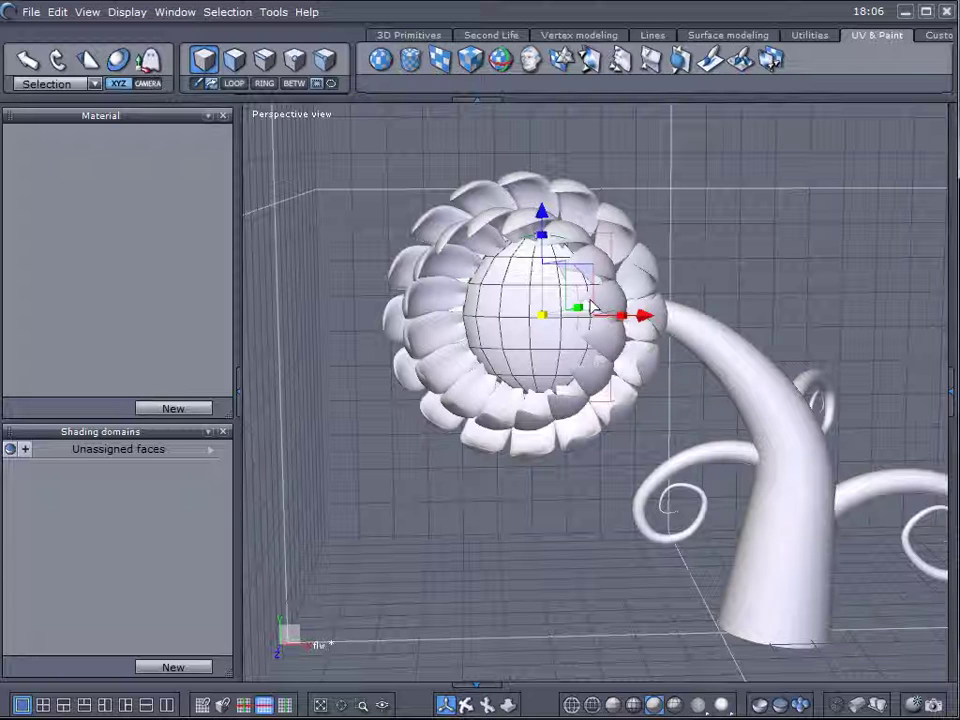
{"action": "left_click", "coordinate": [234, 60]}
{"action": "left_click", "coordinate": [518, 303]}
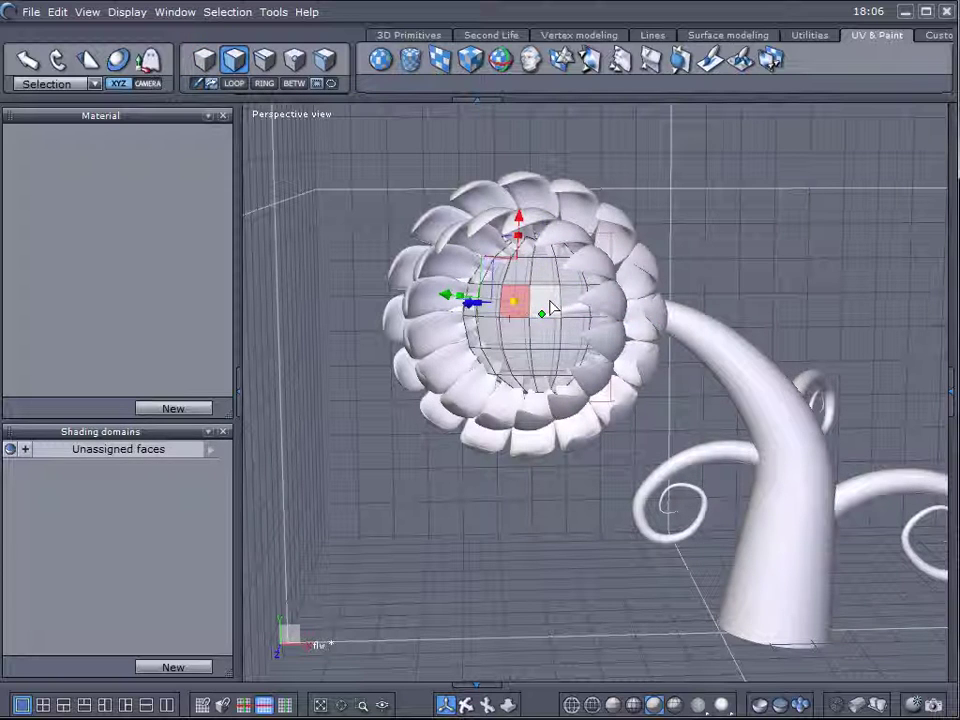
{"action": "left_click", "coordinate": [540, 298]}
{"action": "left_click", "coordinate": [549, 334], "text": "shift"}
{"action": "left_click", "coordinate": [521, 315], "text": "shift"}
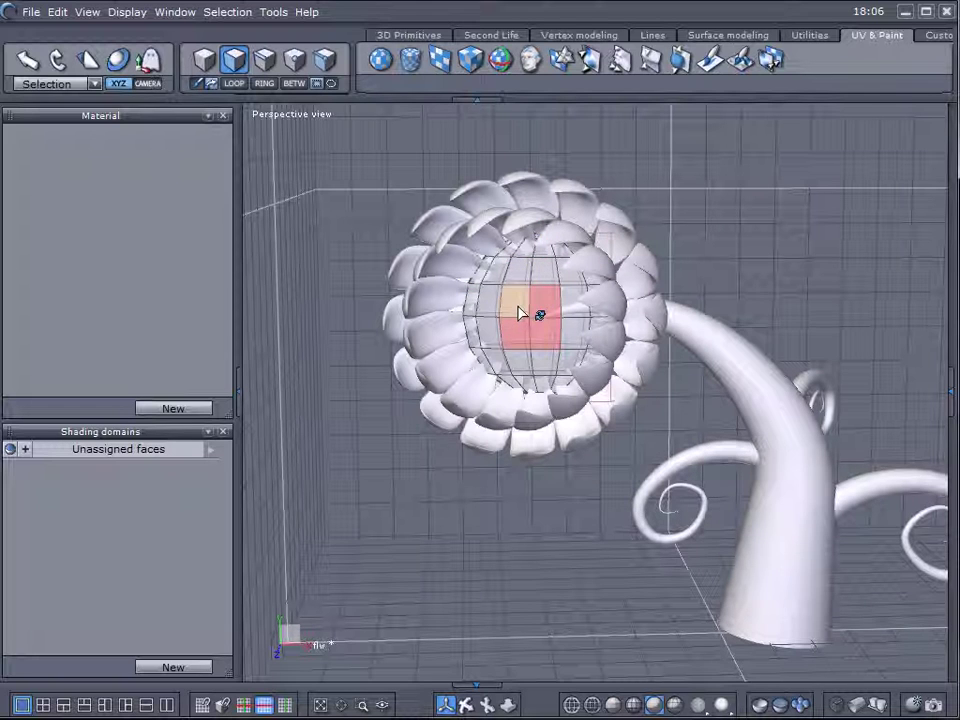
Create domain1 from the selected faces and give its material an orange colour
{"action": "left_click", "coordinate": [173, 667]}
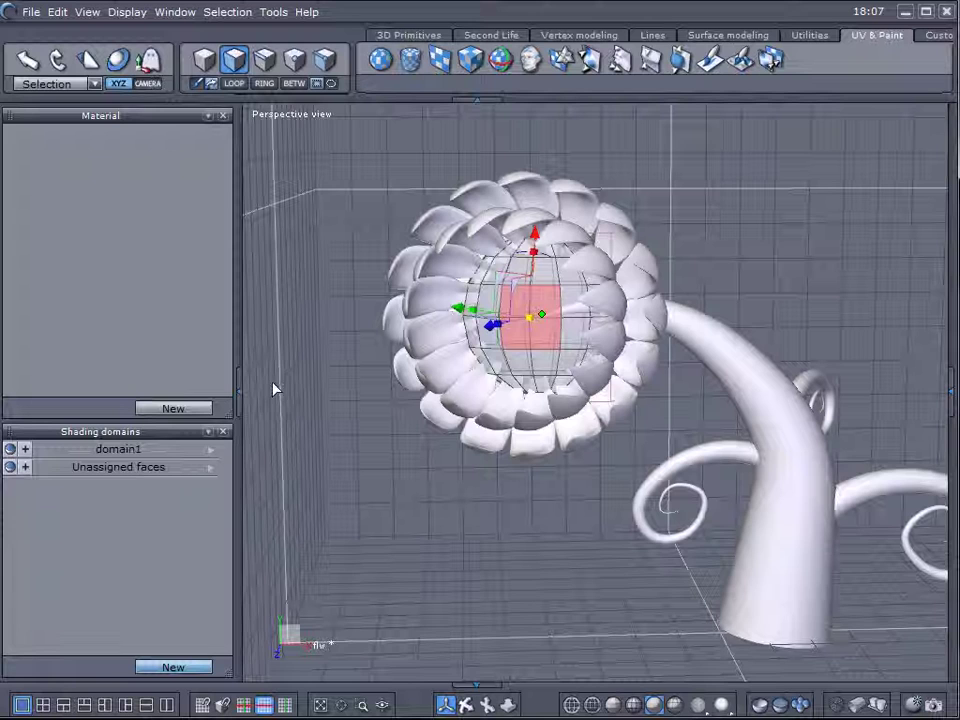
{"action": "left_click", "coordinate": [100, 449]}
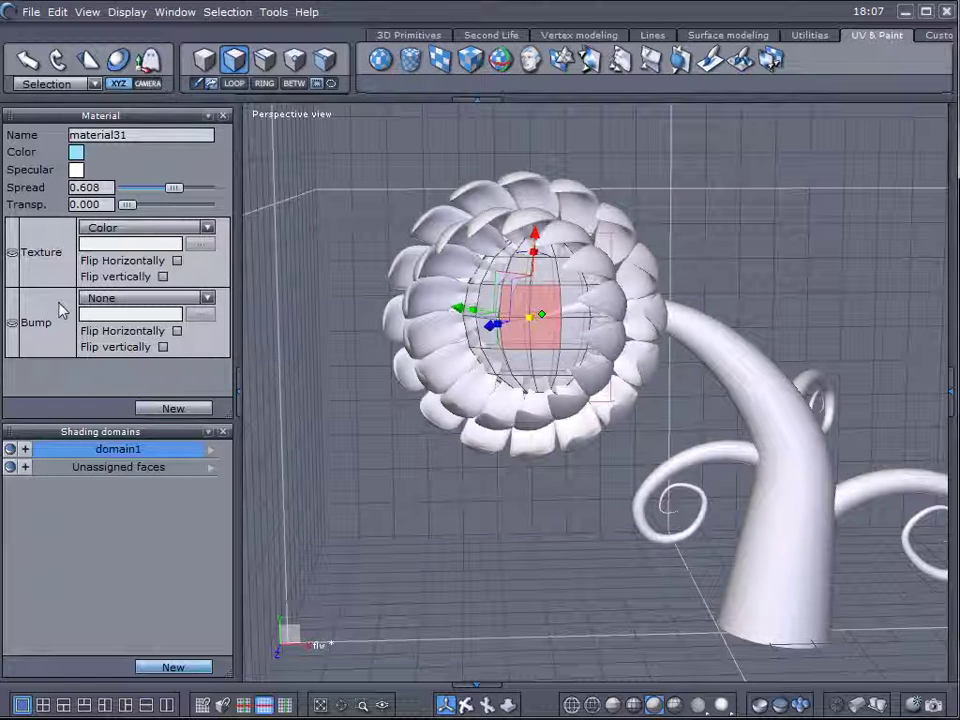
{"action": "left_click", "coordinate": [76, 152]}
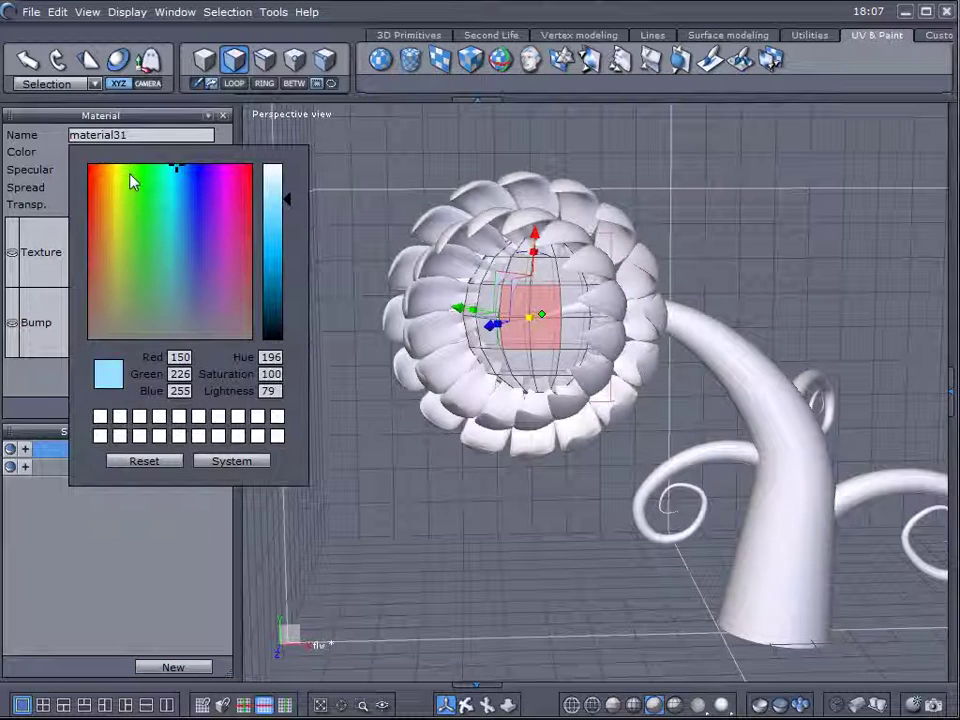
{"action": "left_click_drag", "start_coordinate": [113, 180], "coordinate": [89, 166]}
{"action": "left_click_drag", "start_coordinate": [283, 199], "coordinate": [279, 233]}
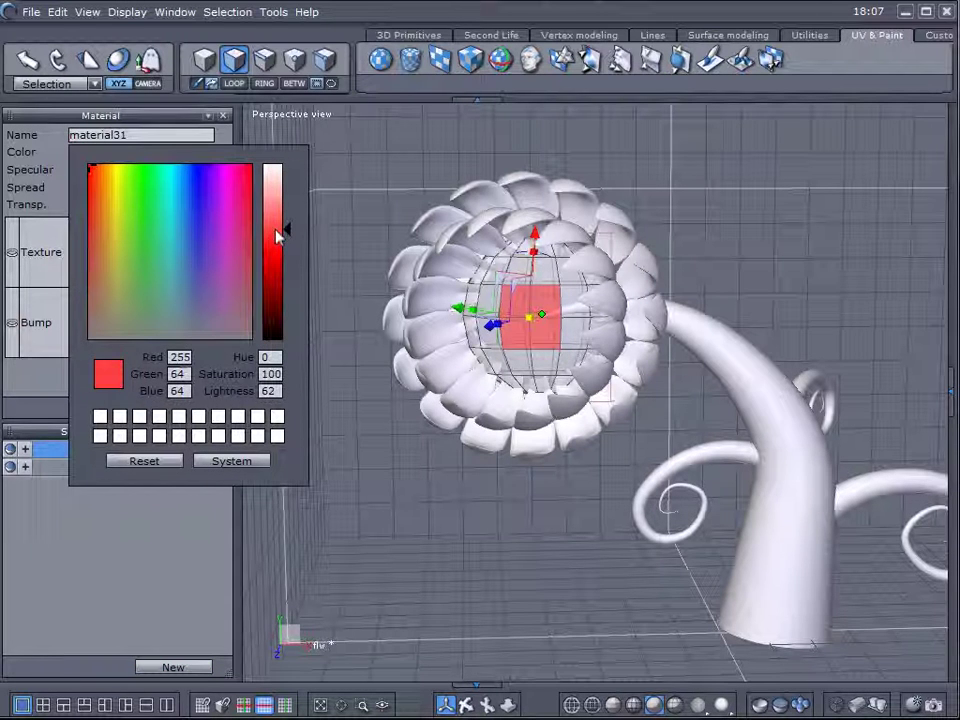
{"action": "left_click_drag", "start_coordinate": [110, 192], "coordinate": [96, 171]}
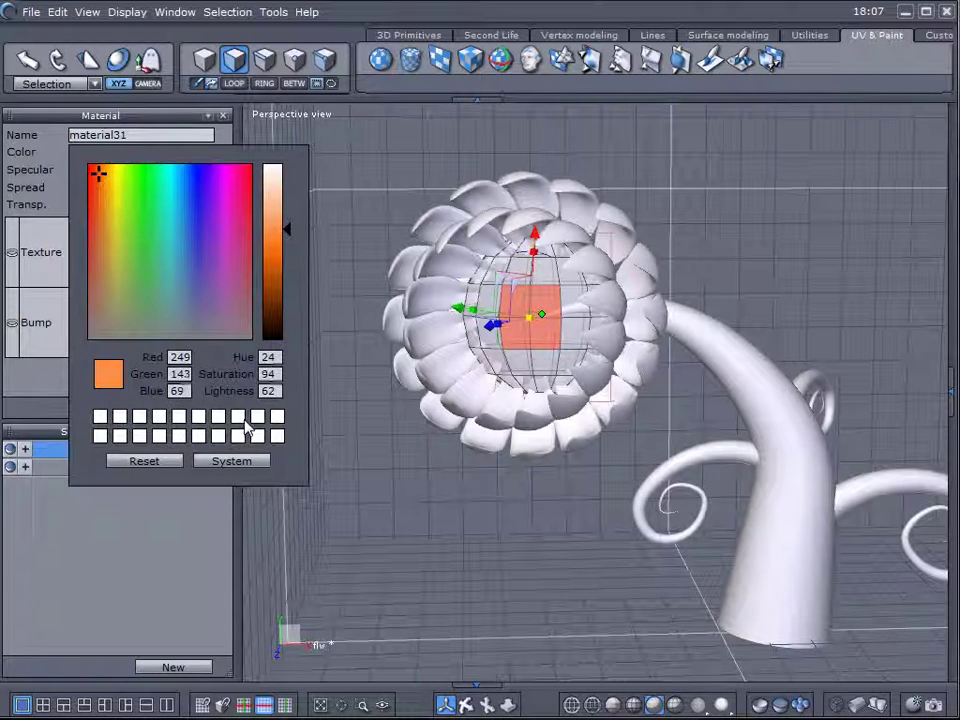
Set domain1's specular to yellow and its Spread to 0.904
{"action": "left_click", "coordinate": [76, 169]}
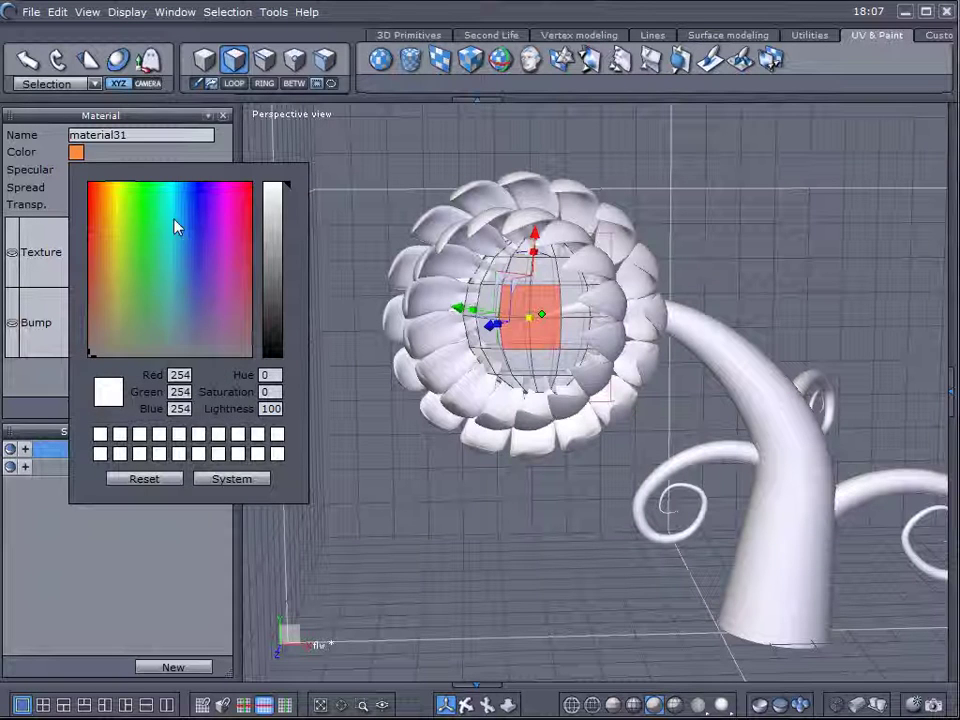
{"action": "left_click_drag", "start_coordinate": [118, 209], "coordinate": [111, 198]}
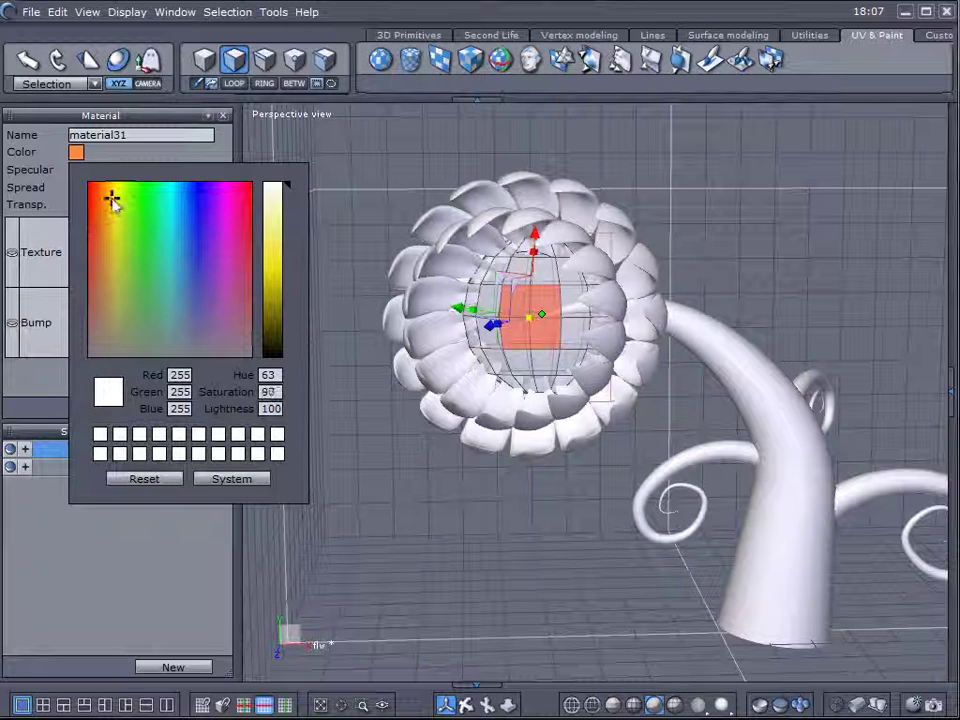
{"action": "left_click", "coordinate": [281, 247]}
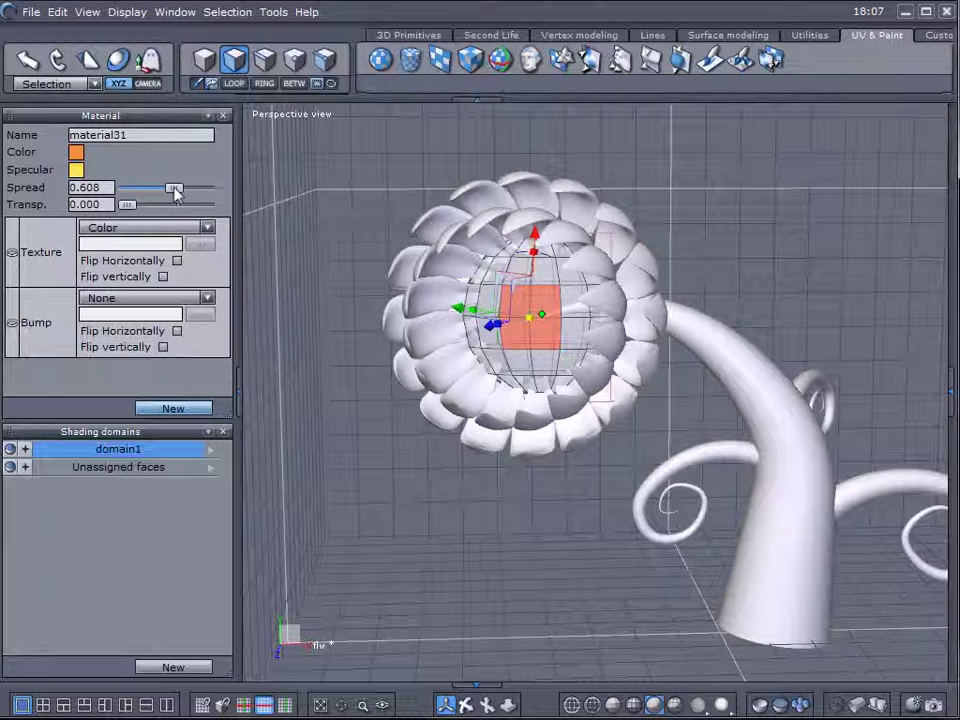
{"action": "left_click_drag", "start_coordinate": [175, 192], "coordinate": [199, 192]}
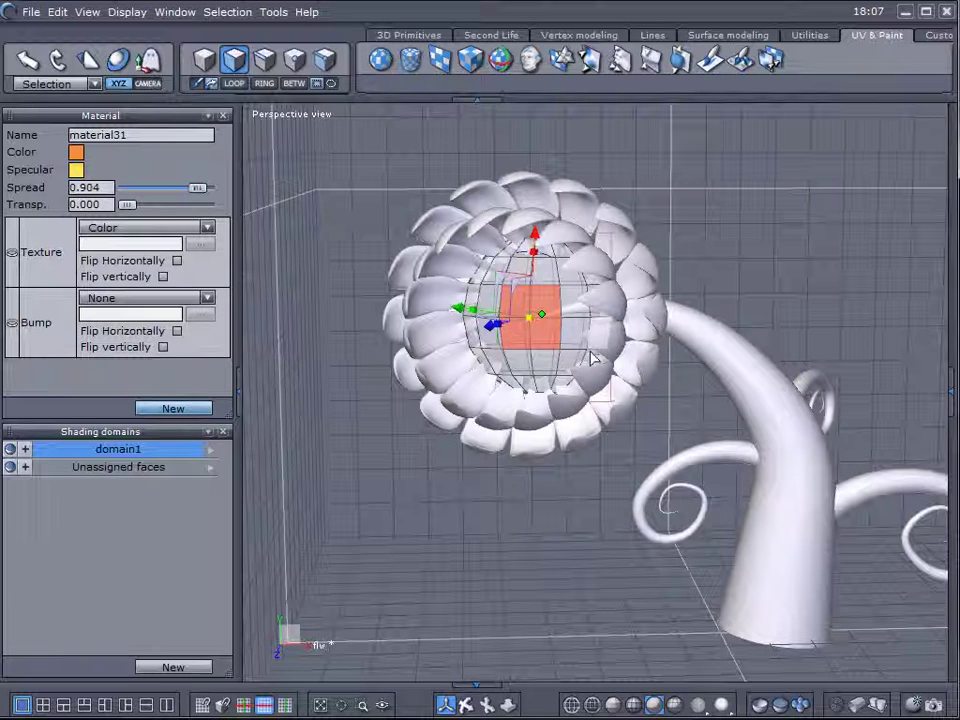
Select the Unassigned faces and domain1 domains, then pick a single sphere face
{"action": "left_click", "coordinate": [141, 468]}
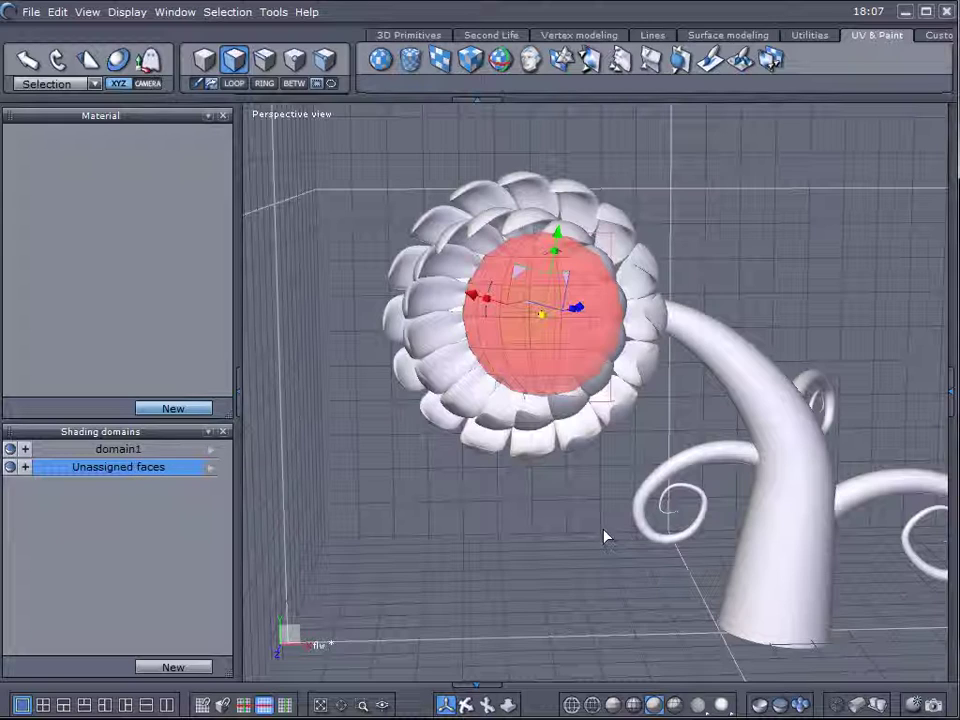
{"action": "middle_click_drag", "start_coordinate": [531, 524], "coordinate": [590, 540]}
{"action": "left_click", "coordinate": [533, 330]}
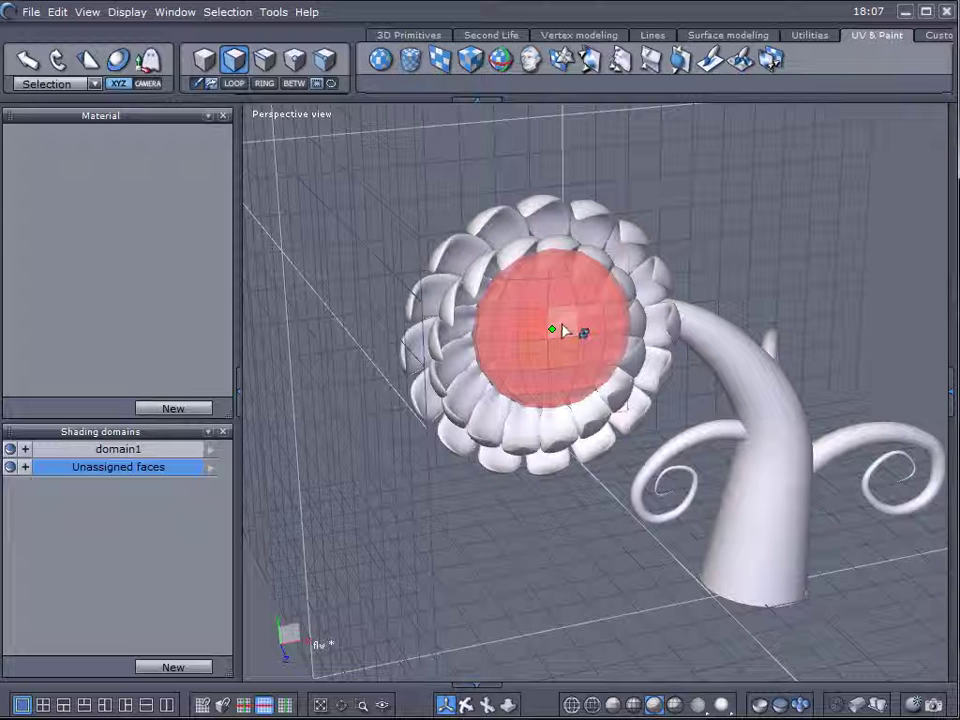
{"action": "left_click", "coordinate": [541, 362]}
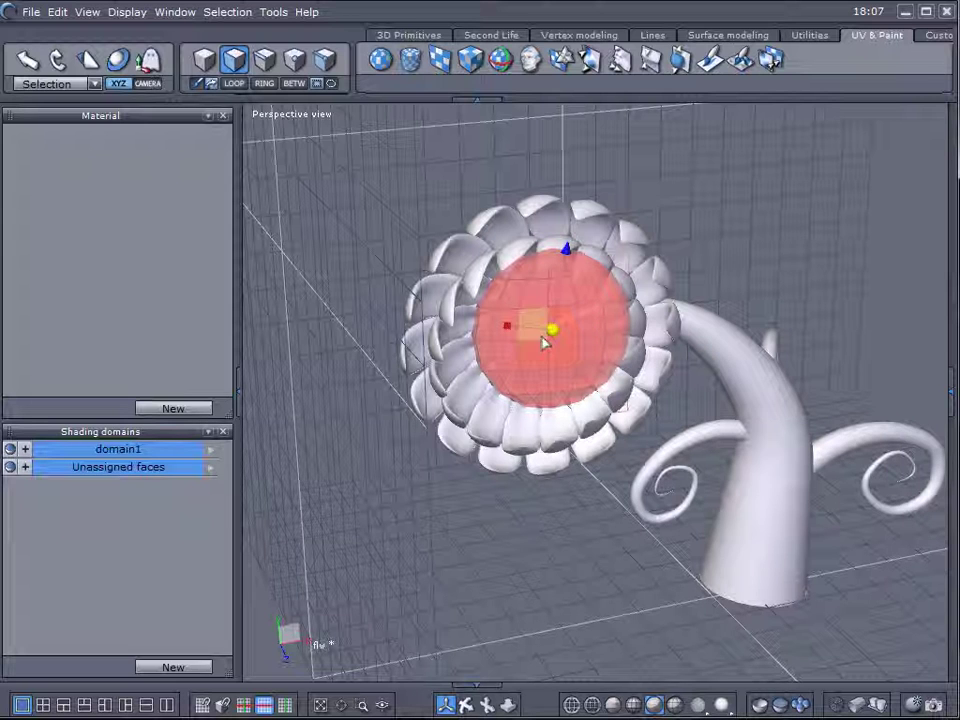
{"action": "middle_click_drag", "start_coordinate": [592, 528], "coordinate": [546, 396]}
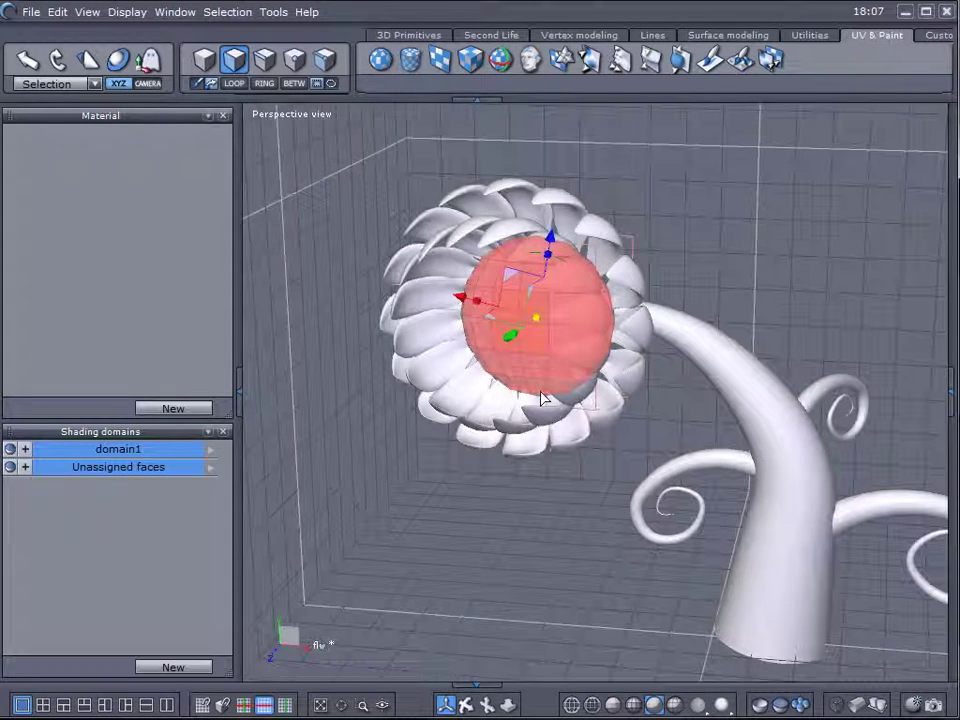
{"action": "left_click", "coordinate": [516, 375]}
From a side-on view, box-select all faces of the flower's central sphere
{"action": "middle_click_drag", "start_coordinate": [445, 522], "coordinate": [540, 484]}
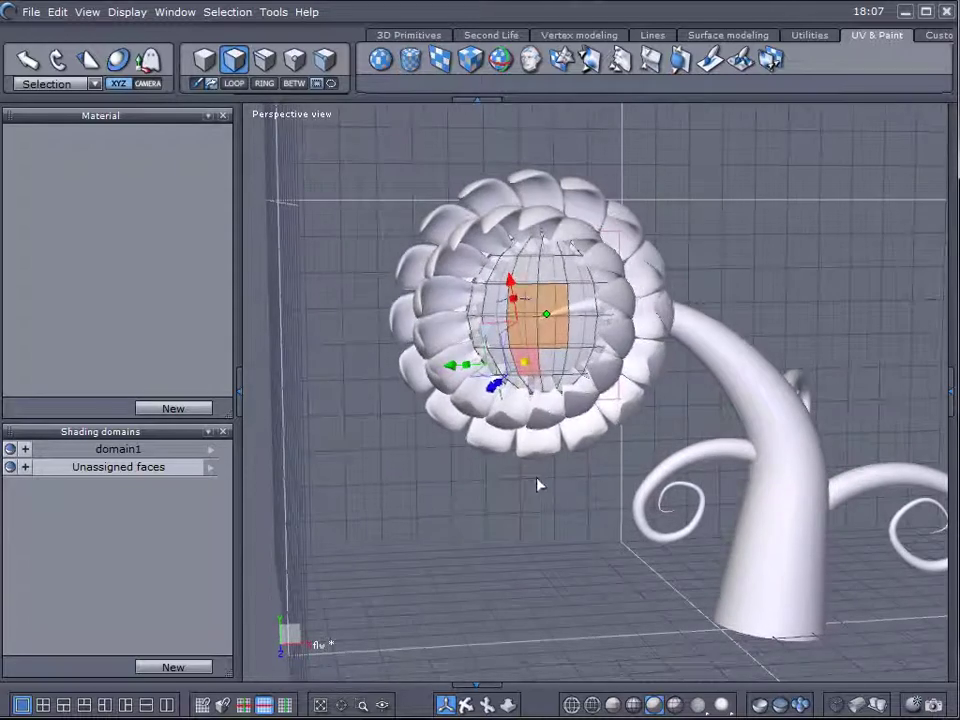
{"action": "middle_click_drag", "start_coordinate": [637, 541], "coordinate": [530, 366]}
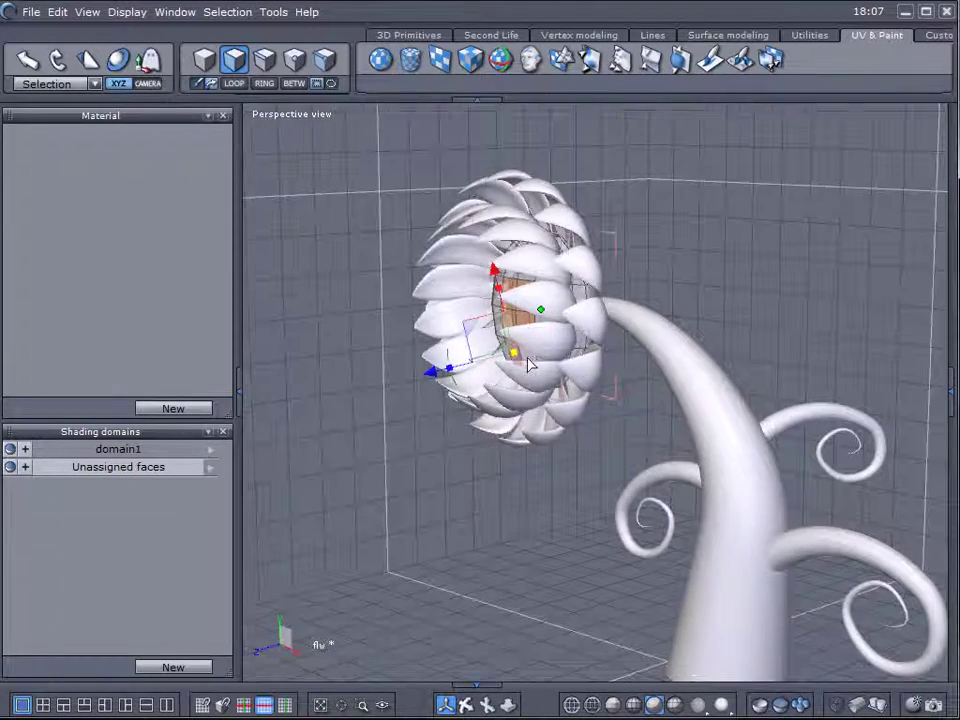
{"action": "left_click_drag", "start_coordinate": [621, 118], "coordinate": [448, 523]}
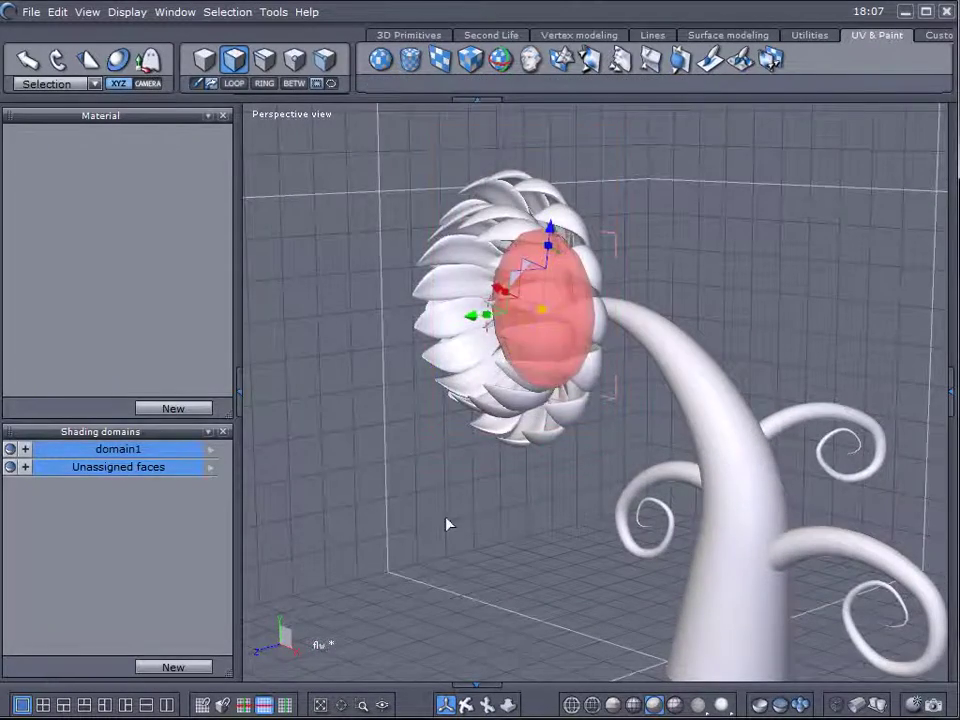
{"action": "middle_click_drag", "start_coordinate": [448, 523], "coordinate": [668, 474]}
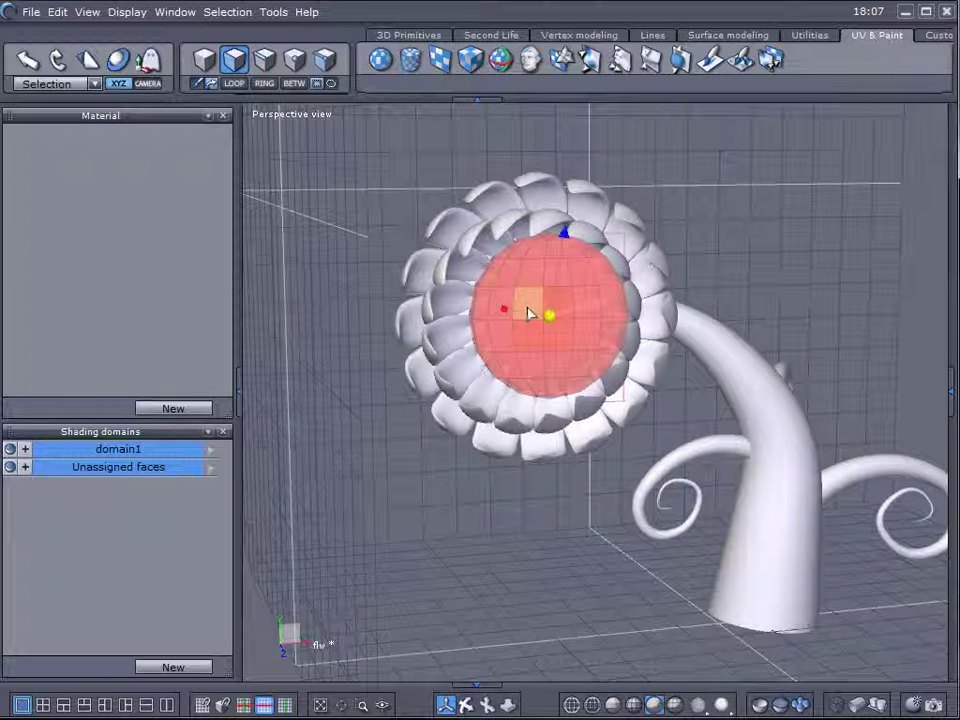
{"action": "left_click", "coordinate": [563, 345]}
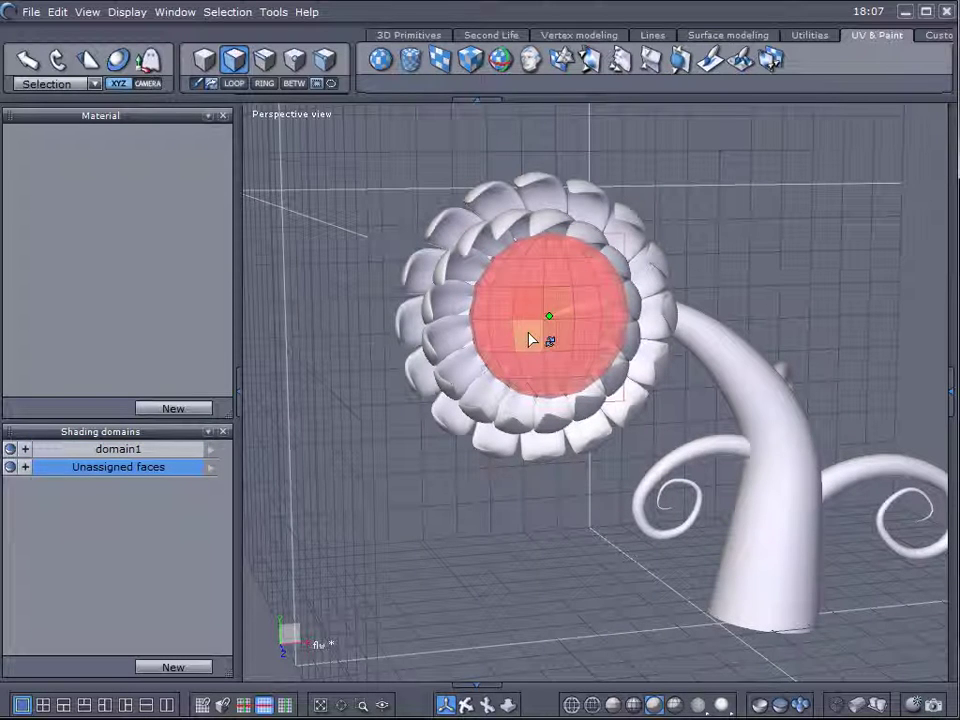
{"action": "left_click", "coordinate": [533, 304]}
{"action": "mouse_move", "coordinate": [583, 531]}
{"action": "middle_mouse_down"}
{"action": "mouse_move", "coordinate": [467, 497]}
{"action": "mouse_move", "coordinate": [495, 499]}
{"action": "middle_mouse_up"}
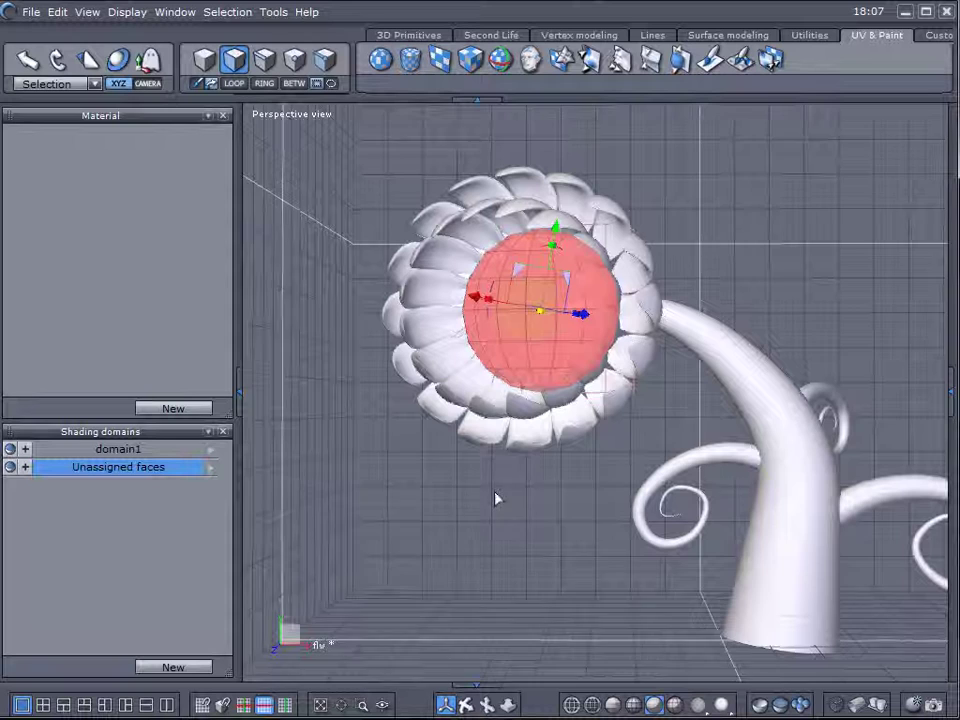
Create domain2 from the sphere faces with a yellow material and maximum spread
{"action": "left_click", "coordinate": [180, 668]}
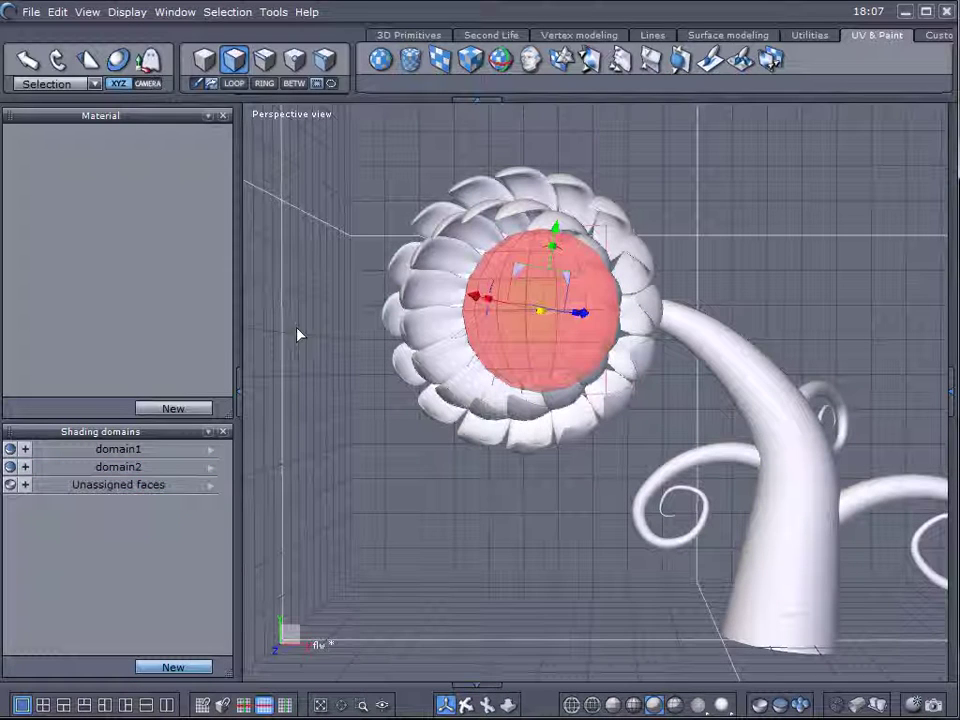
{"action": "left_click", "coordinate": [131, 462]}
{"action": "left_click", "coordinate": [133, 468]}
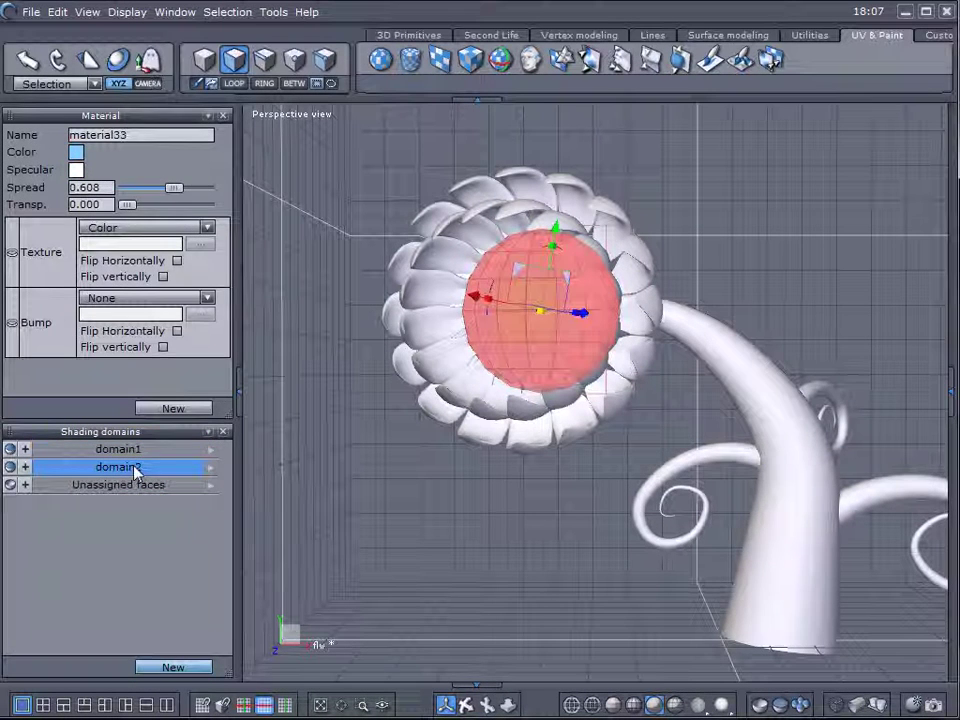
{"action": "left_click", "coordinate": [75, 152]}
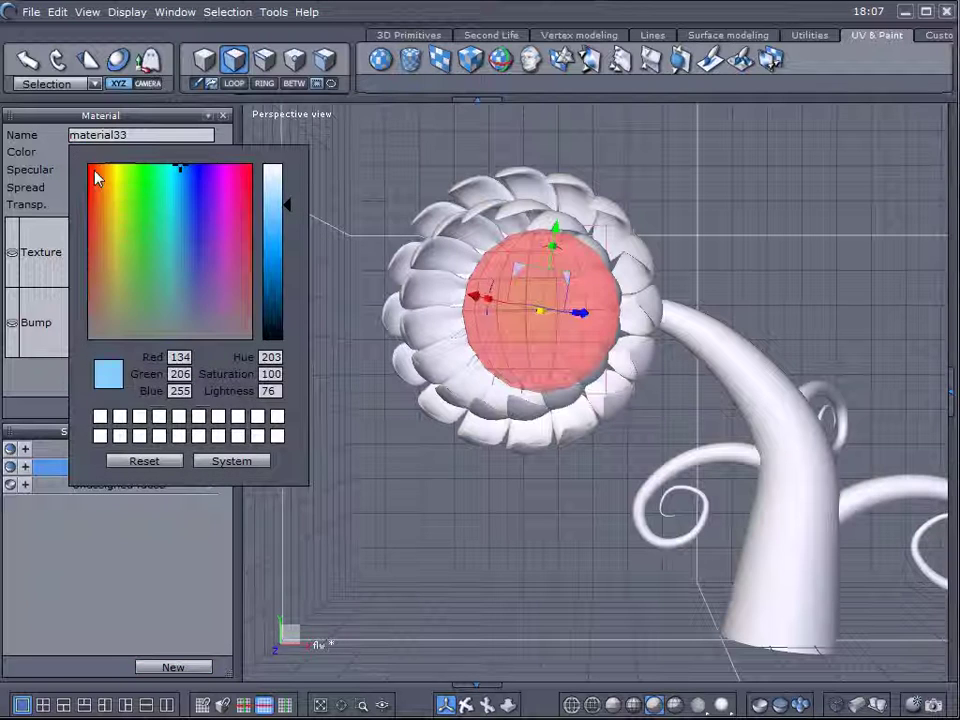
{"action": "left_click", "coordinate": [133, 197]}
{"action": "left_click_drag", "start_coordinate": [133, 197], "coordinate": [118, 180]}
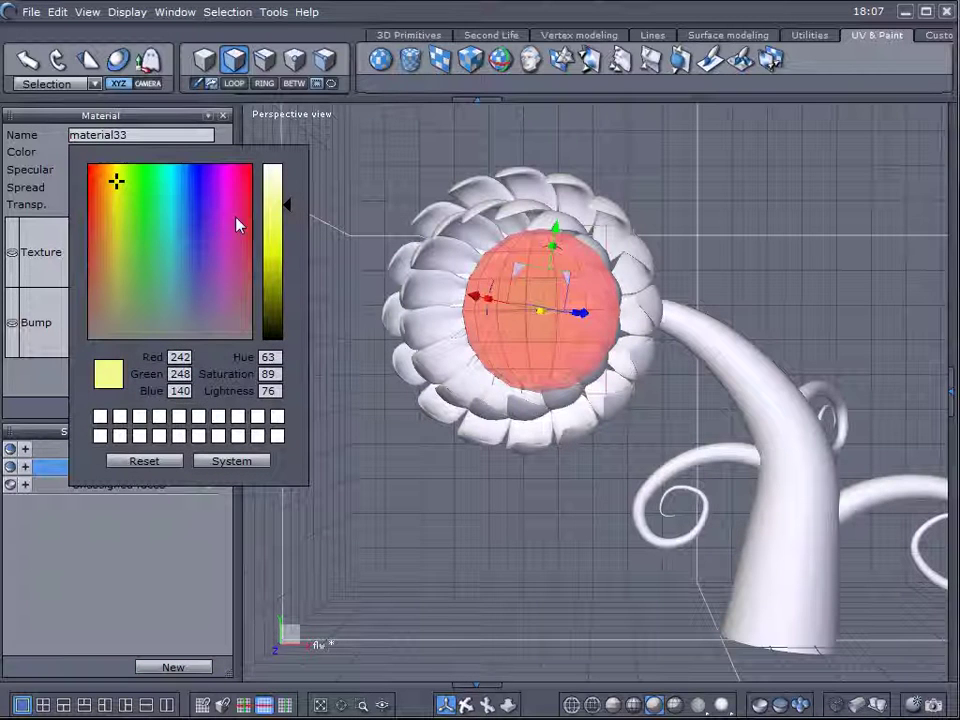
{"action": "left_click", "coordinate": [276, 245]}
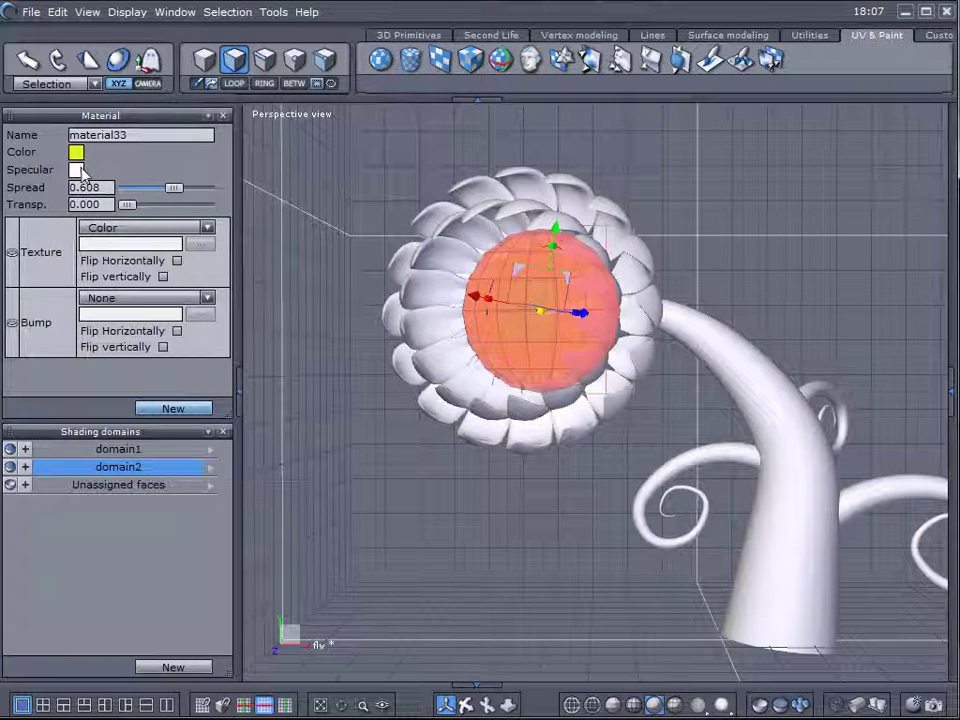
{"action": "left_click_drag", "start_coordinate": [175, 188], "coordinate": [210, 188]}
Deselect and orbit around the flower to preview the yellow sphere
{"action": "left_click", "coordinate": [382, 558]}
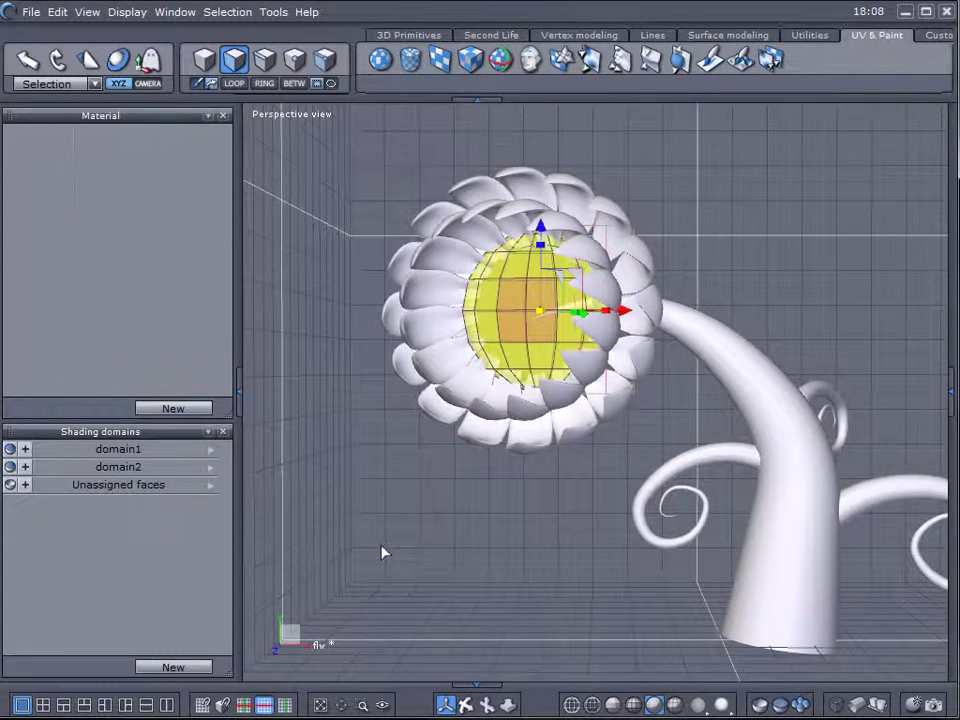
{"action": "middle_click_drag", "start_coordinate": [384, 553], "coordinate": [459, 531]}
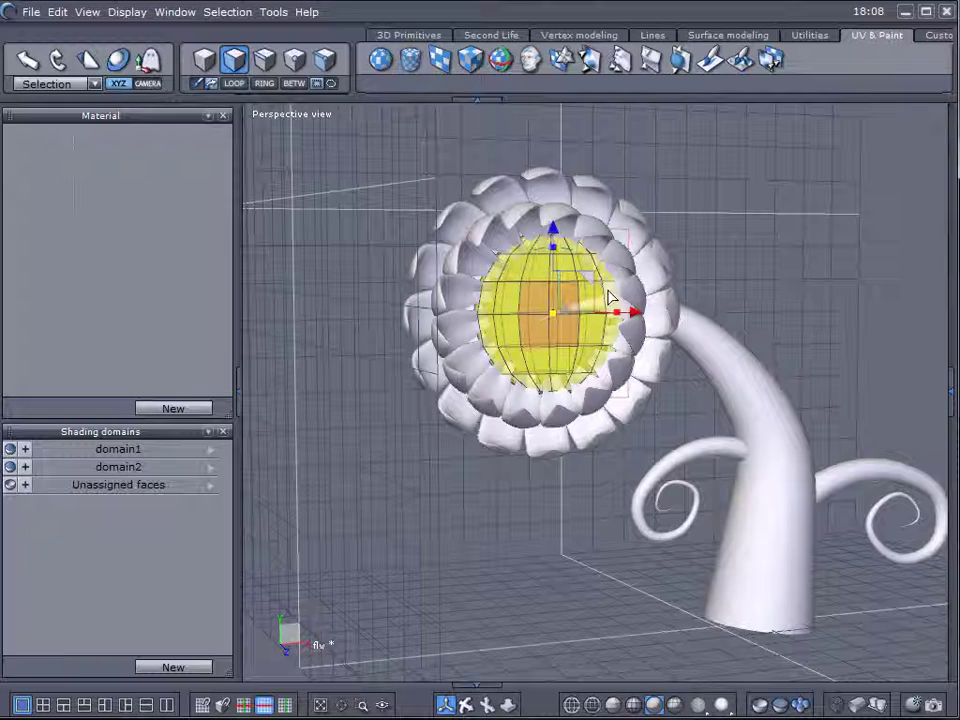
{"action": "middle_click_drag", "start_coordinate": [570, 472], "coordinate": [510, 486]}
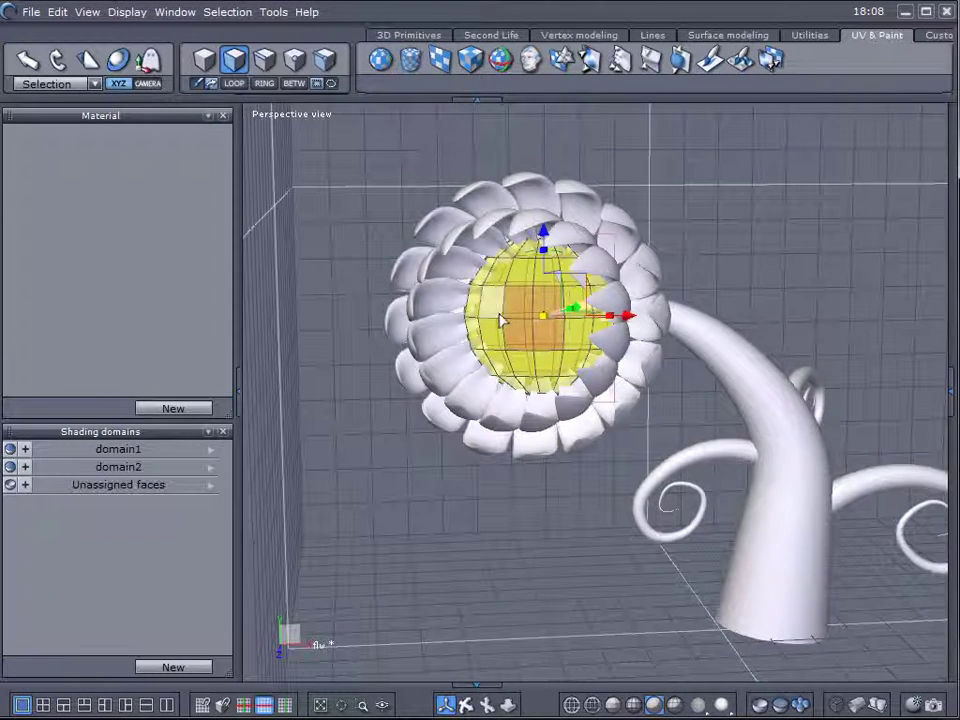
{"action": "middle_click_drag", "start_coordinate": [531, 551], "coordinate": [583, 481]}
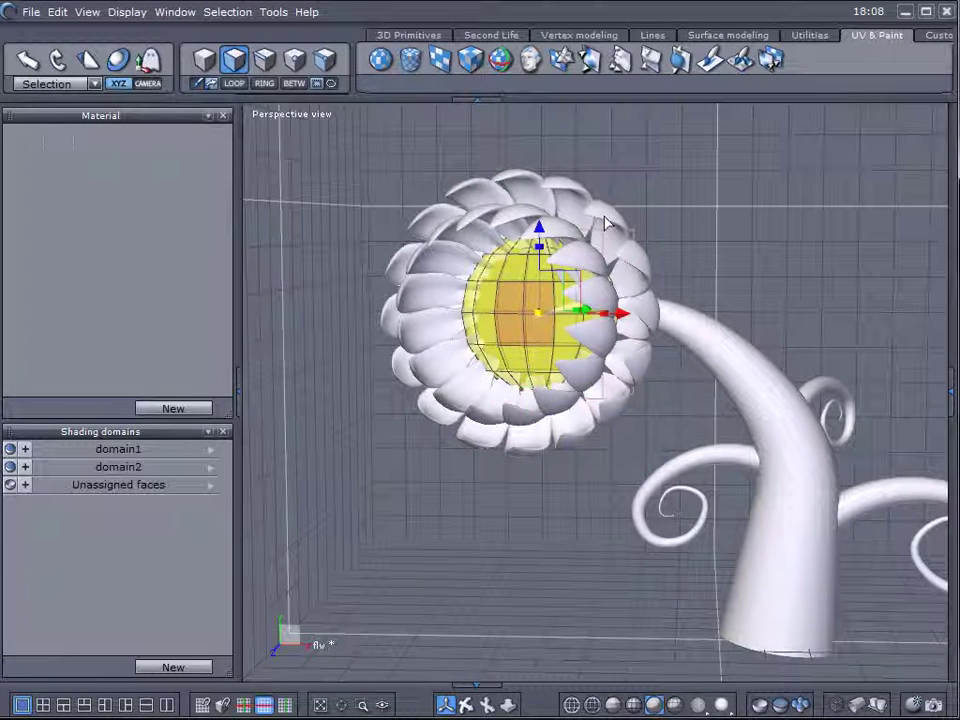
Select the outer petals and give them a new red material
{"action": "left_click", "coordinate": [204, 59]}
{"action": "left_click", "coordinate": [621, 222]}
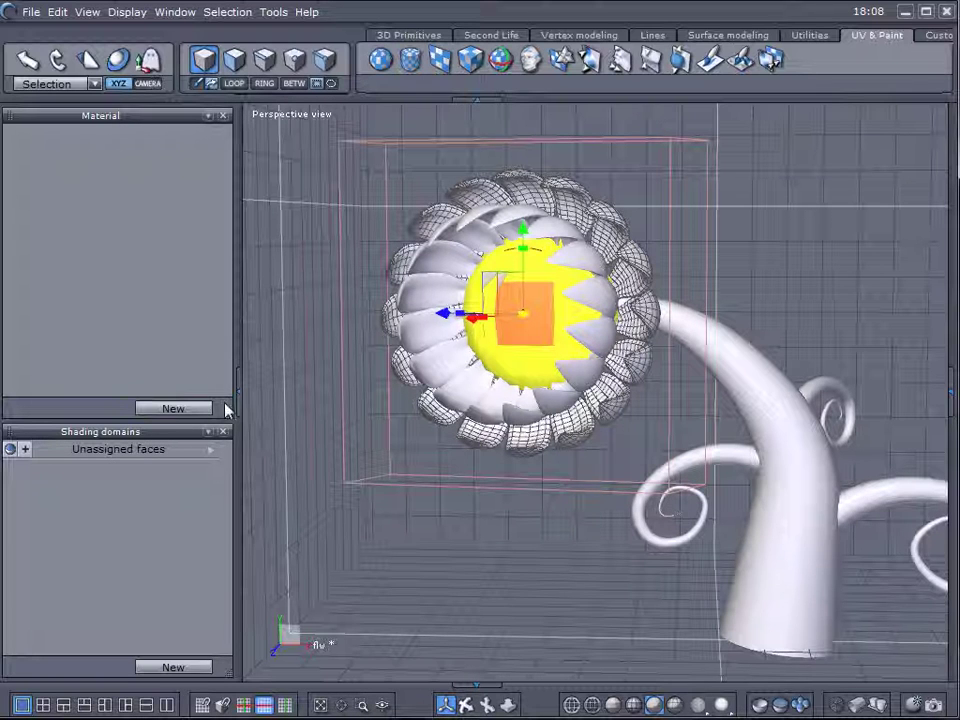
{"action": "left_click", "coordinate": [174, 410]}
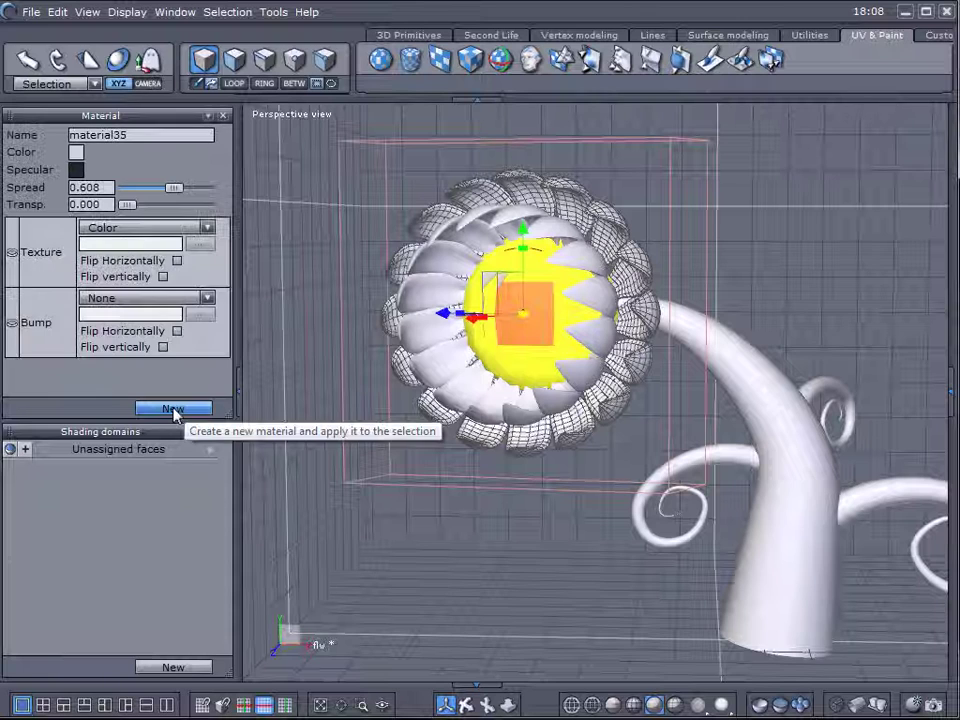
{"action": "left_click", "coordinate": [76, 153]}
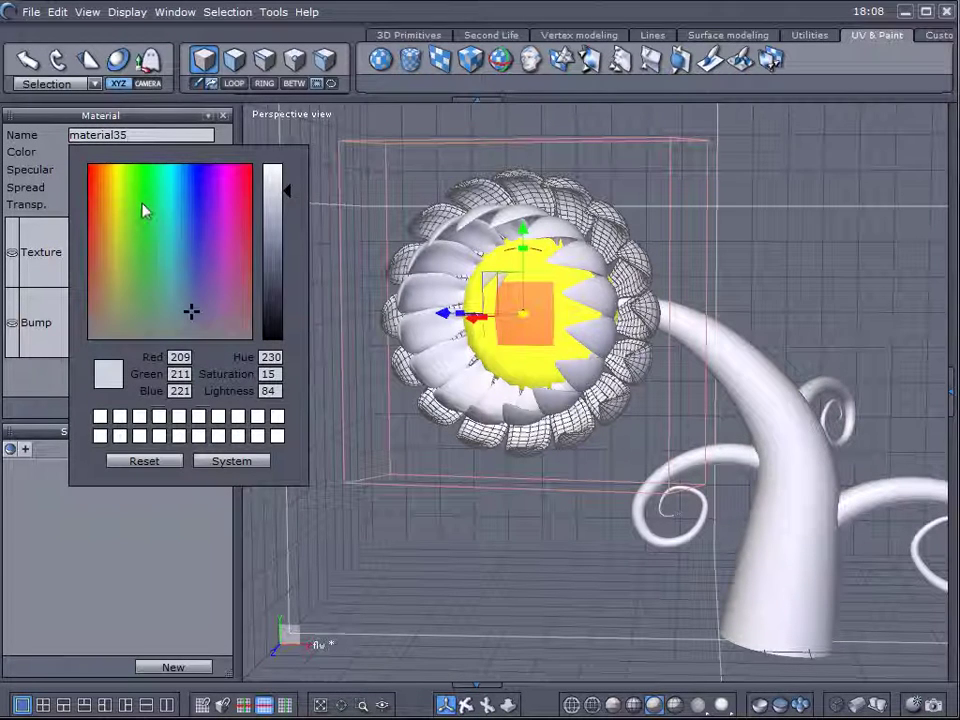
{"action": "left_click_drag", "start_coordinate": [131, 208], "coordinate": [75, 171]}
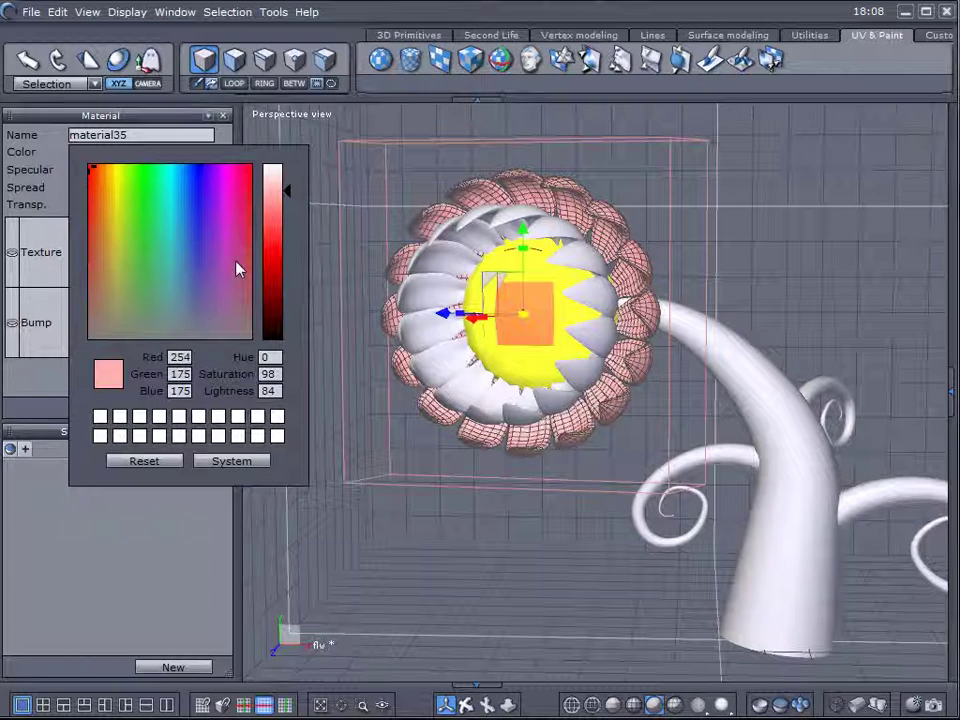
{"action": "left_click", "coordinate": [271, 263]}
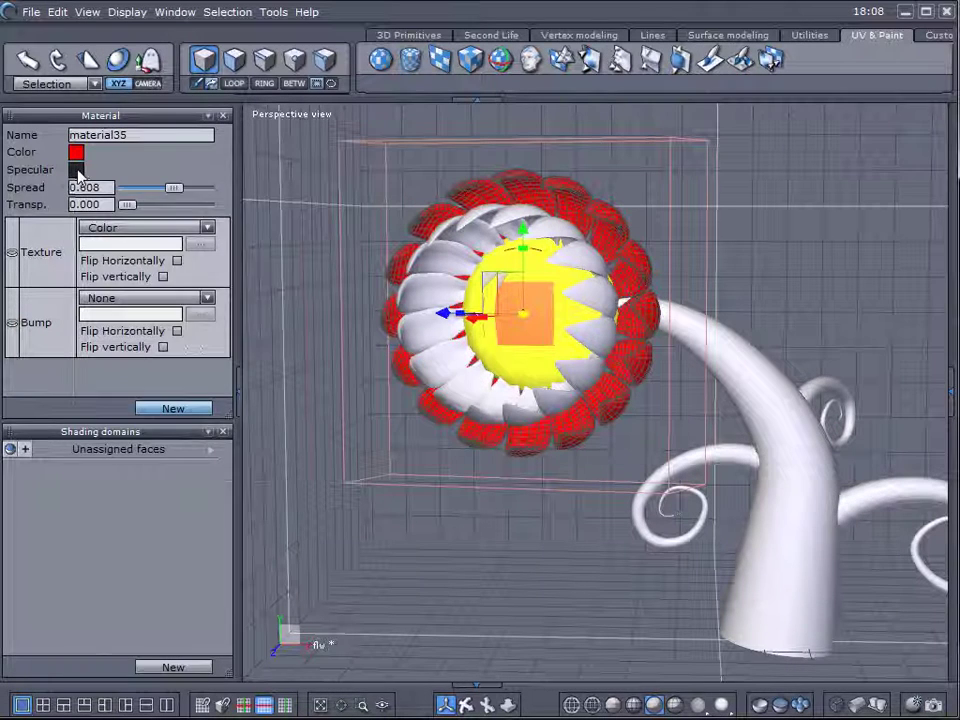
Set pale yellow specular, spread 0.916, transparency 0.205, and rename the material p1
{"action": "left_click", "coordinate": [76, 152]}
{"action": "left_click", "coordinate": [113, 188]}
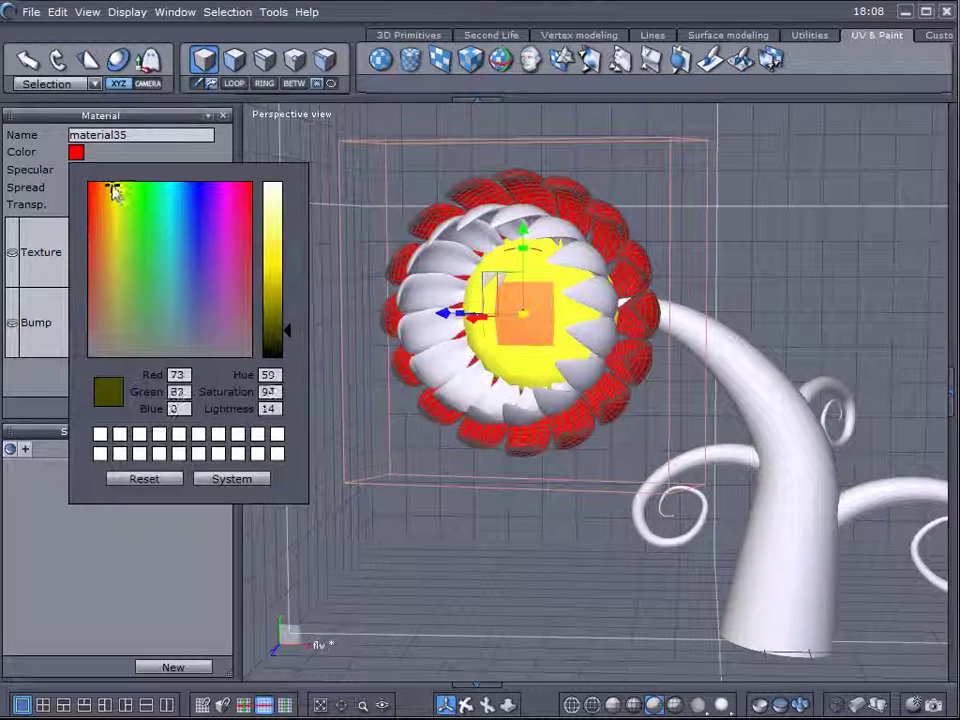
{"action": "left_click", "coordinate": [273, 204]}
{"action": "left_click_drag", "start_coordinate": [167, 188], "coordinate": [204, 190]}
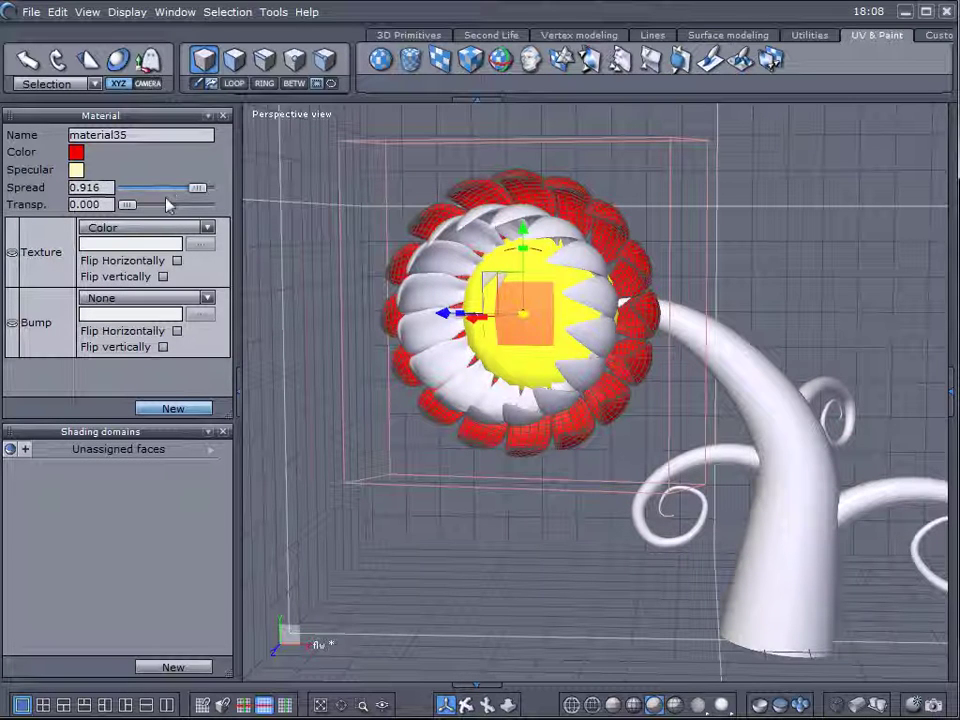
{"action": "left_click_drag", "start_coordinate": [127, 204], "coordinate": [141, 206]}
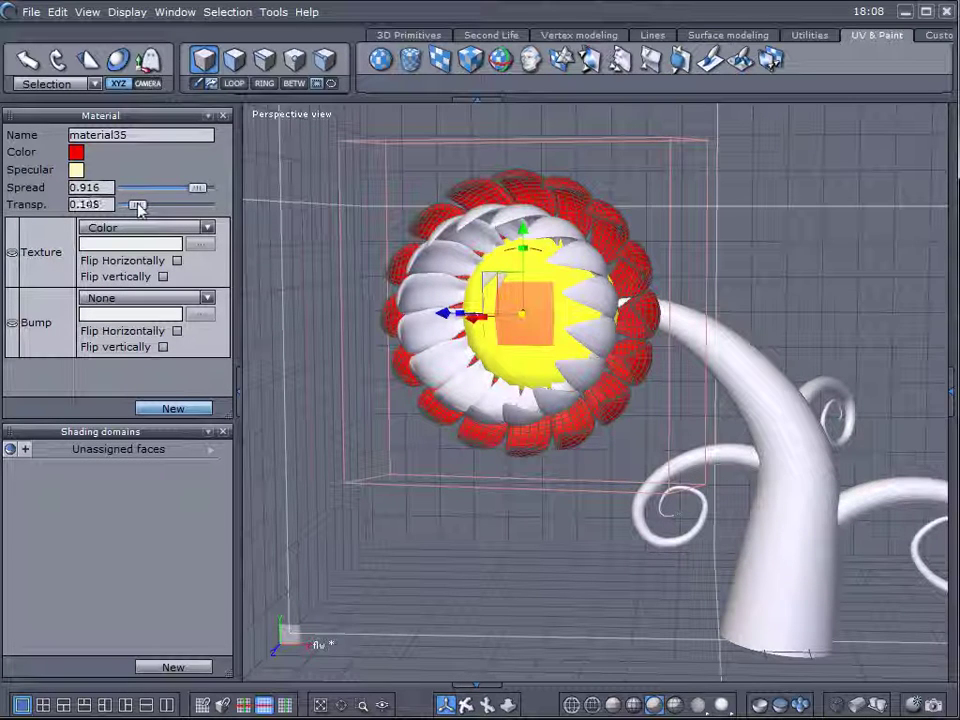
{"action": "double_click", "coordinate": [152, 135]}
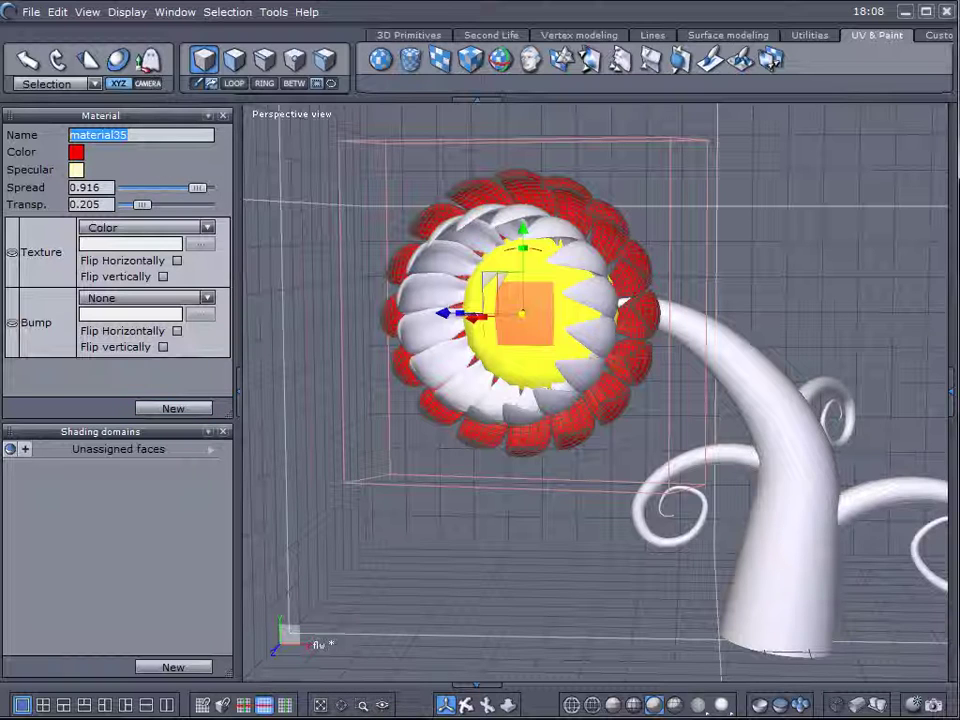
{"action": "type", "text": "p1"}
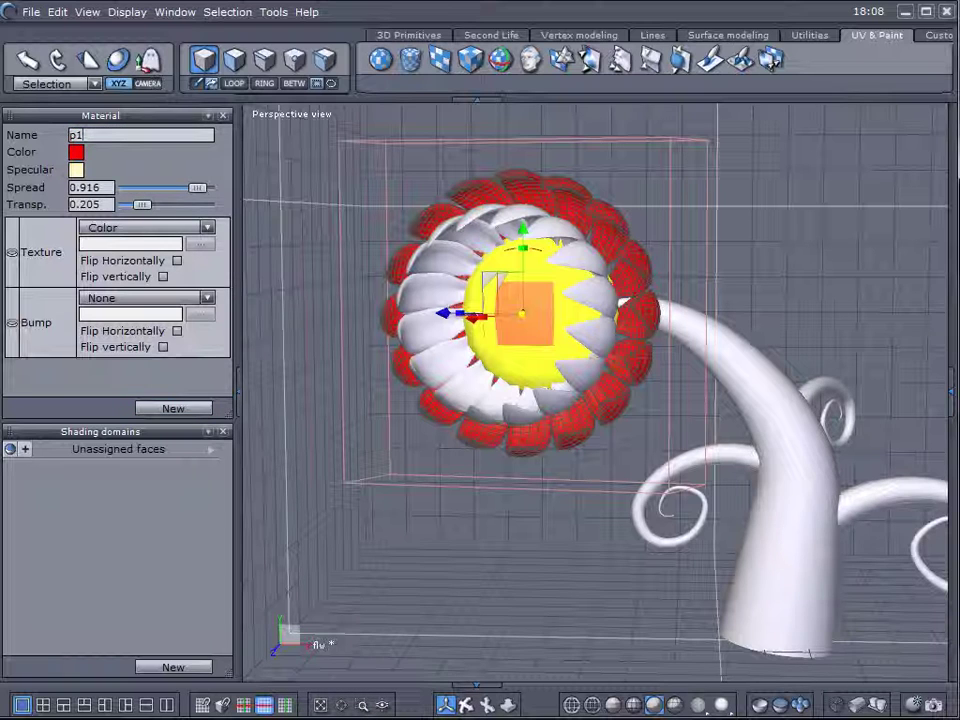
Select the inner petals and give them a new salmon-orange material
{"action": "left_click", "coordinate": [447, 355]}
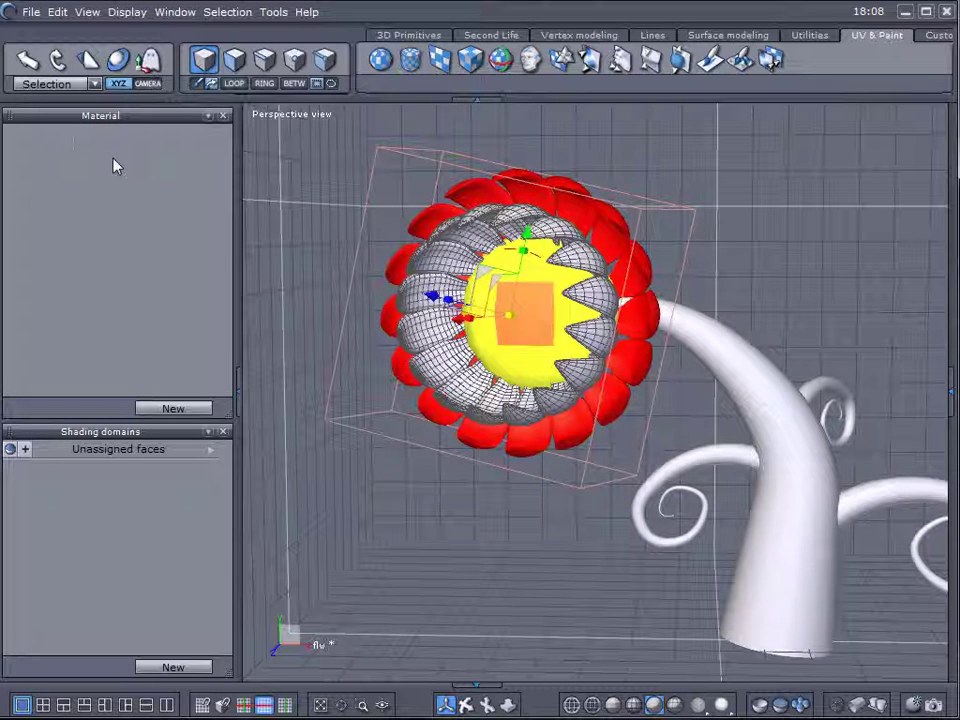
{"action": "left_click", "coordinate": [188, 408]}
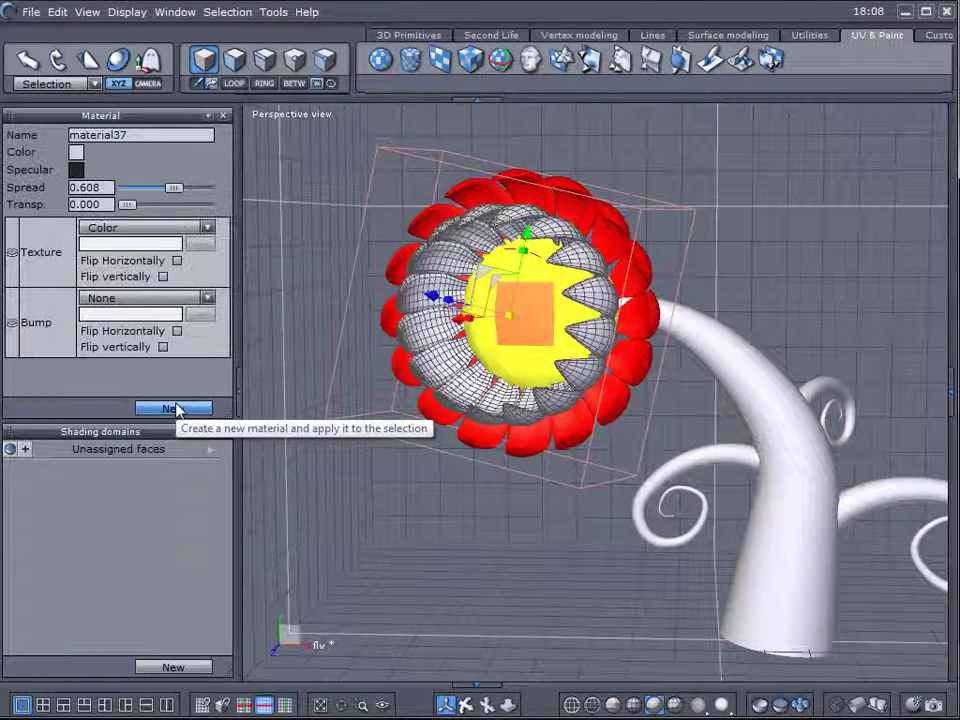
{"action": "left_click", "coordinate": [77, 154]}
{"action": "left_click_drag", "start_coordinate": [96, 192], "coordinate": [94, 182]}
{"action": "left_click", "coordinate": [78, 156]}
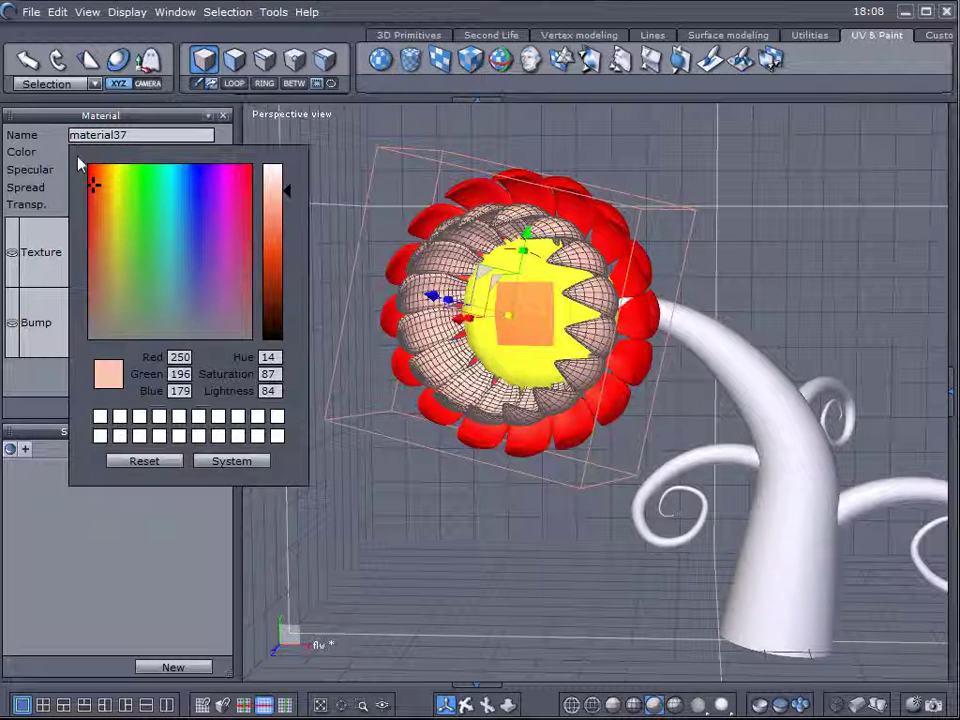
{"action": "left_click", "coordinate": [283, 221]}
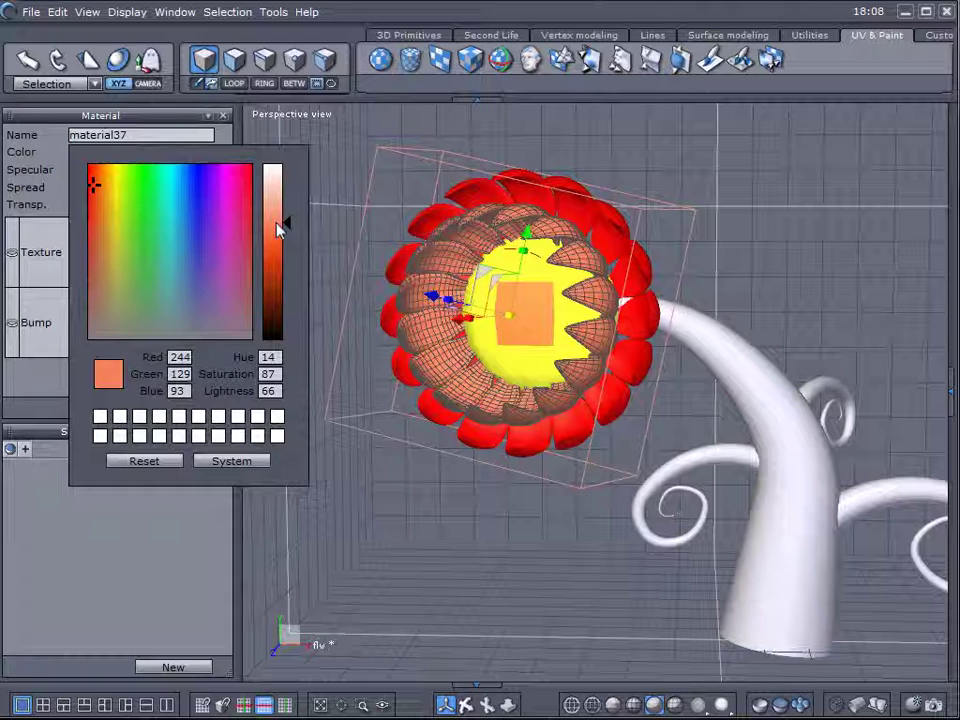
Give the inner petal material a white specular, spread 0.904 and transparency 0.217
{"action": "left_click", "coordinate": [75, 169]}
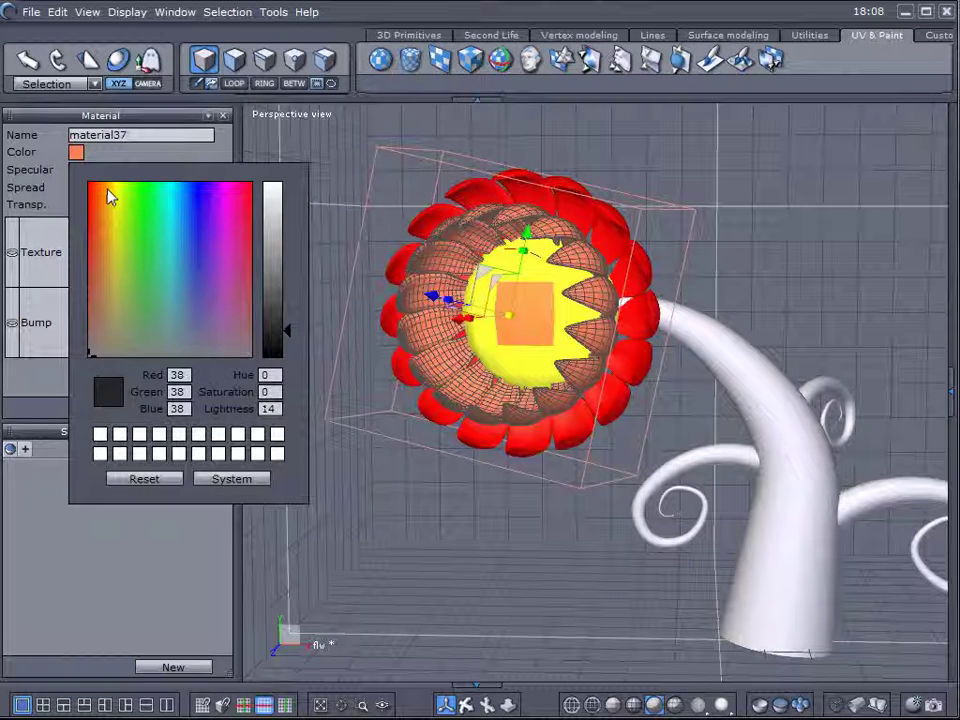
{"action": "left_click", "coordinate": [110, 191]}
{"action": "left_click", "coordinate": [279, 190]}
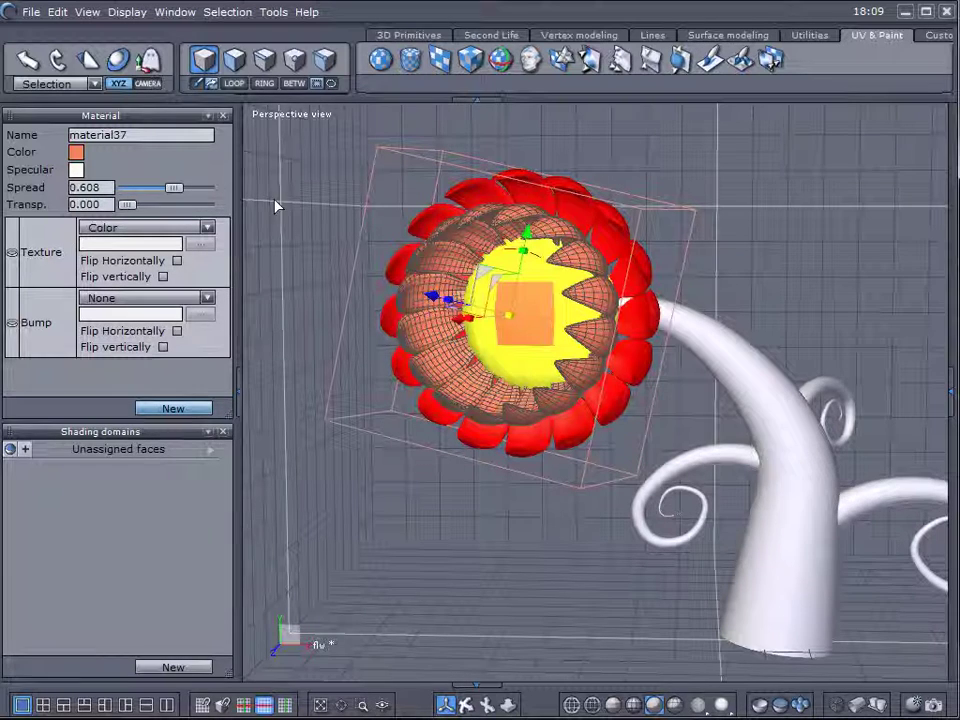
{"action": "left_click_drag", "start_coordinate": [172, 192], "coordinate": [197, 191]}
{"action": "left_click_drag", "start_coordinate": [128, 204], "coordinate": [143, 204]}
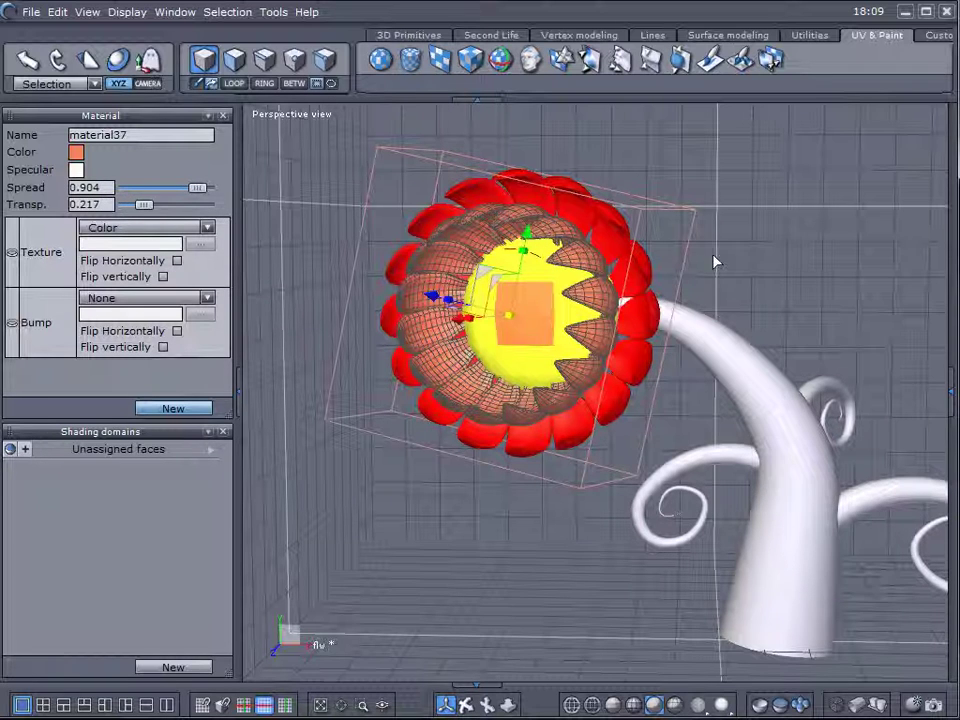
{"action": "left_click", "coordinate": [735, 356]}
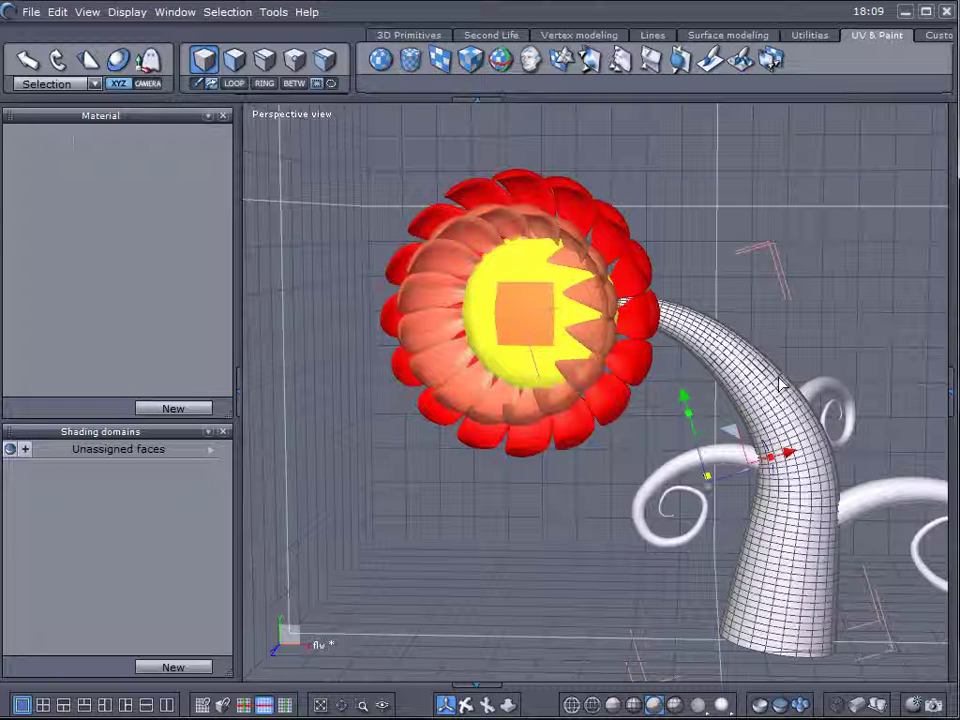
Create a bright green stem material with pale yellow specular and 0.928 spread
{"action": "left_click", "coordinate": [158, 417]}
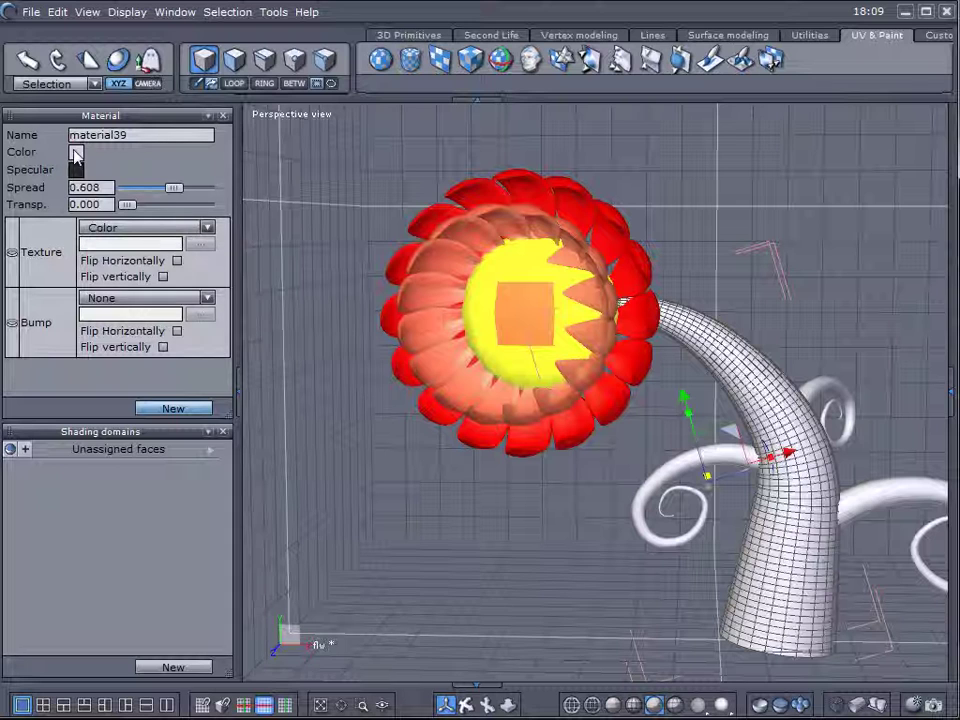
{"action": "left_click", "coordinate": [77, 153]}
{"action": "left_click", "coordinate": [129, 180]}
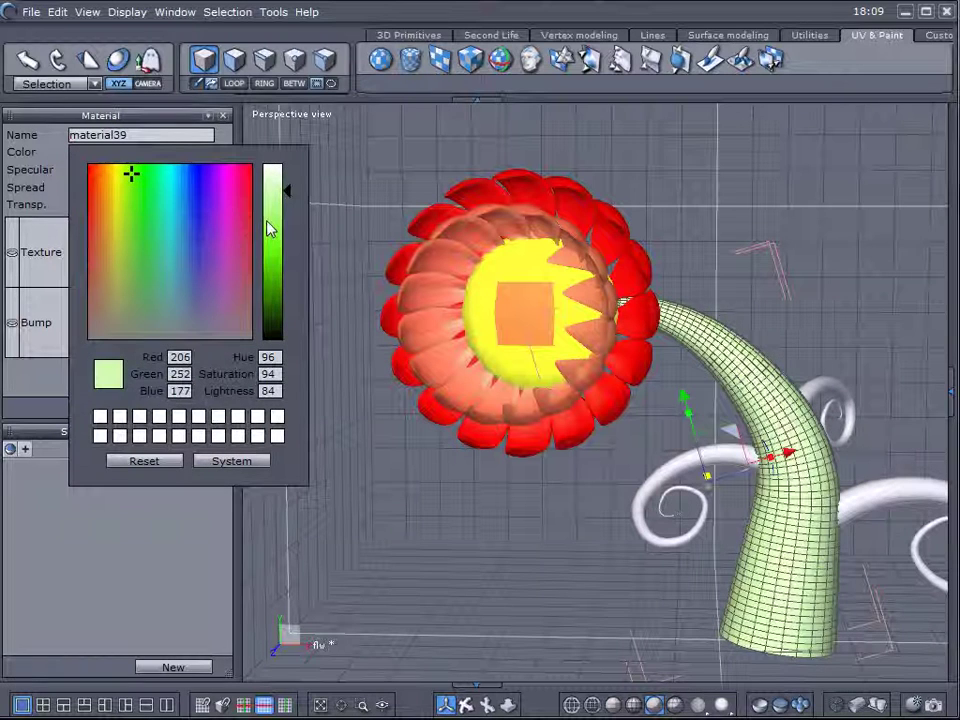
{"action": "left_click_drag", "start_coordinate": [268, 228], "coordinate": [270, 253]}
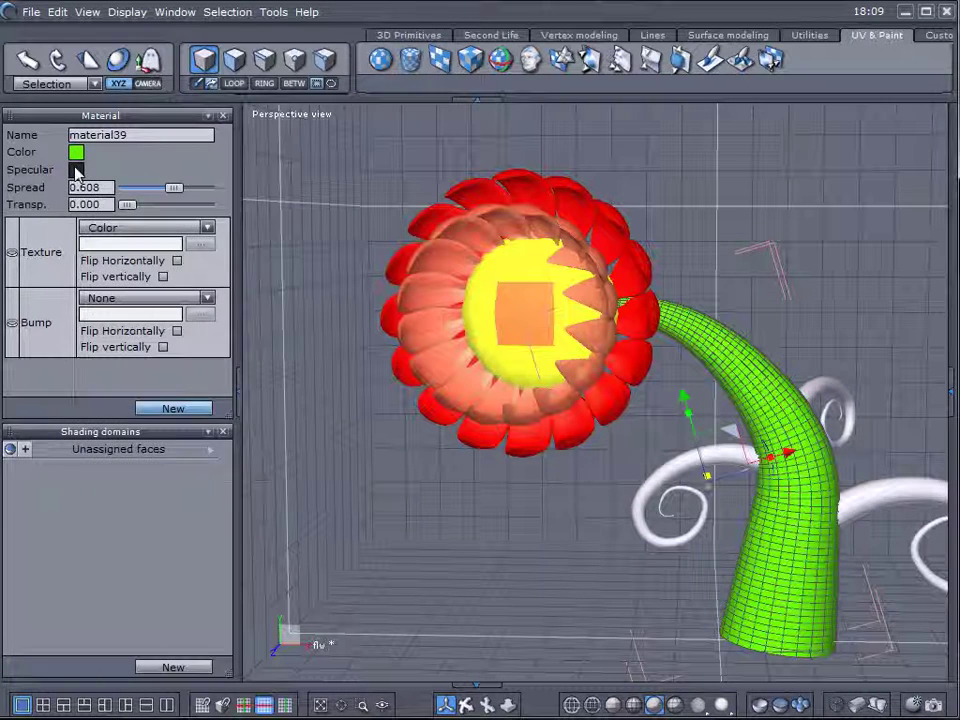
{"action": "left_click", "coordinate": [77, 172]}
{"action": "left_click", "coordinate": [115, 197]}
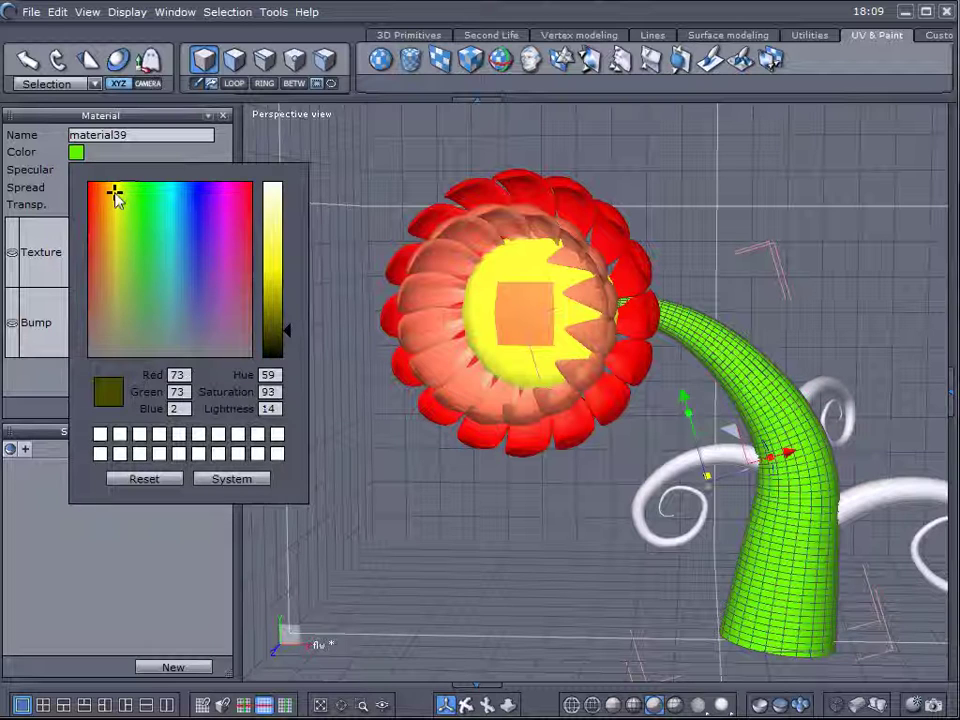
{"action": "left_click", "coordinate": [270, 196]}
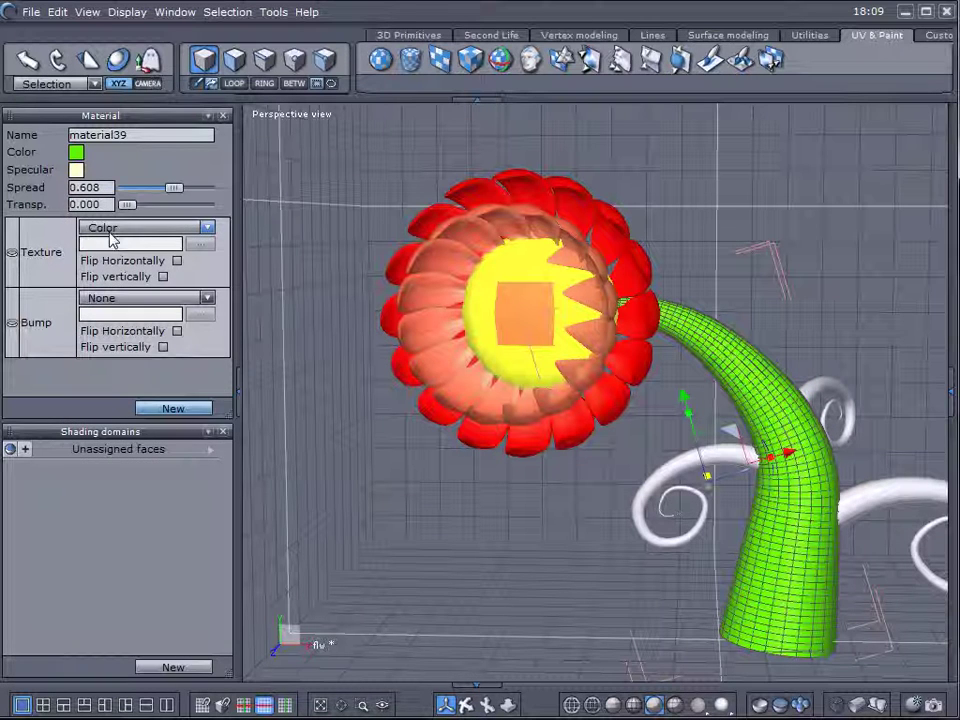
{"action": "left_click_drag", "start_coordinate": [175, 190], "coordinate": [200, 192]}
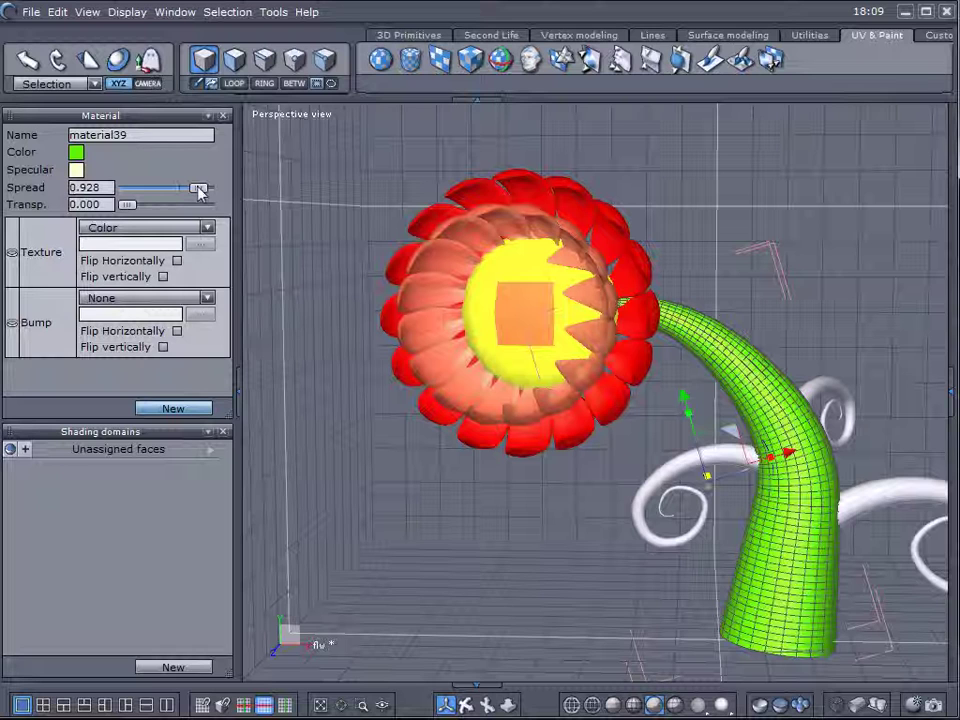
Give the curl below the flower a new green material with pale yellow specular and raised spread
{"action": "left_click", "coordinate": [670, 487]}
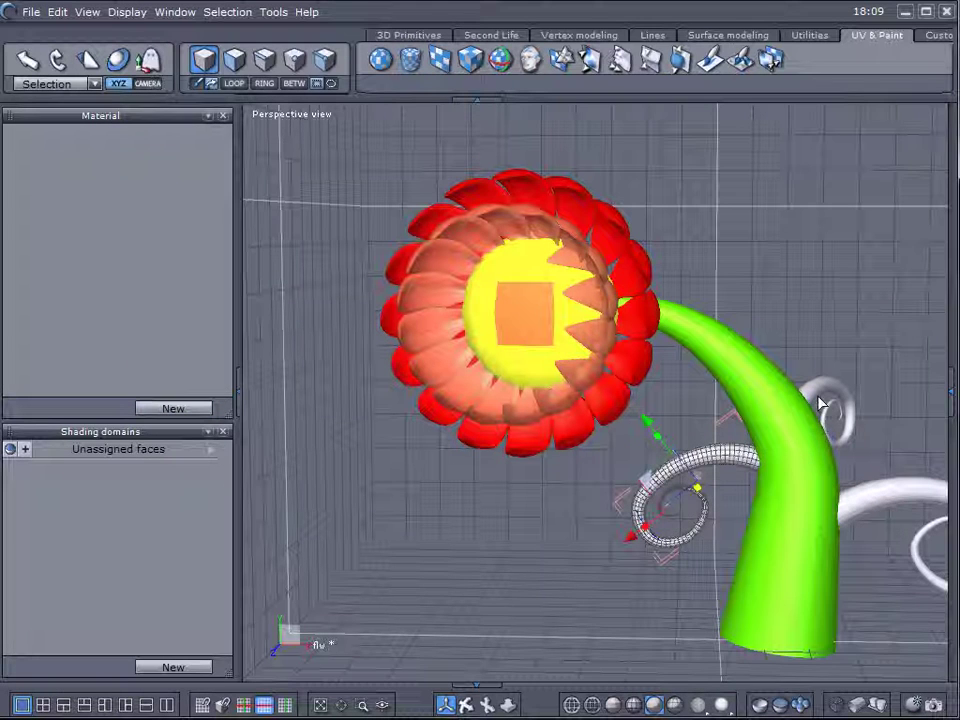
{"action": "left_click", "coordinate": [176, 408]}
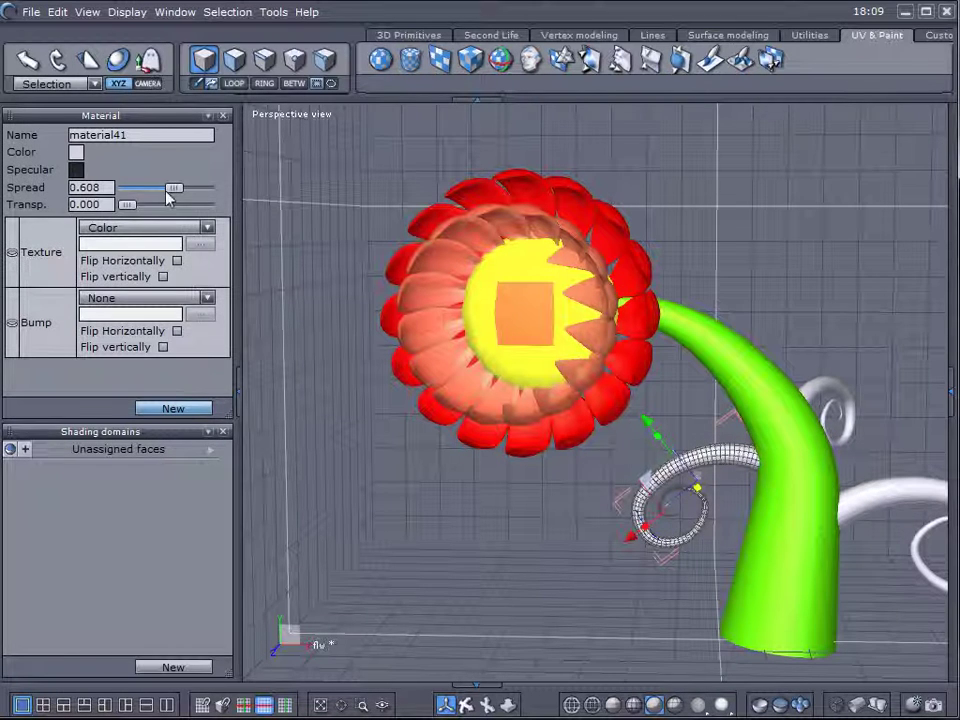
{"action": "left_click", "coordinate": [74, 153]}
{"action": "left_click", "coordinate": [129, 186]}
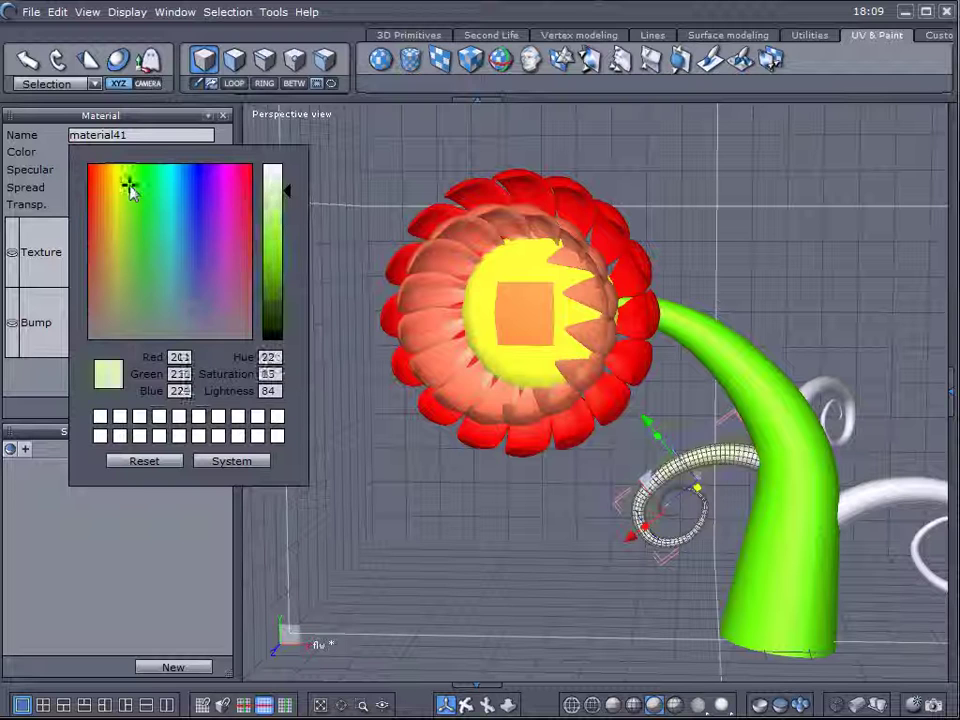
{"action": "left_click", "coordinate": [279, 250]}
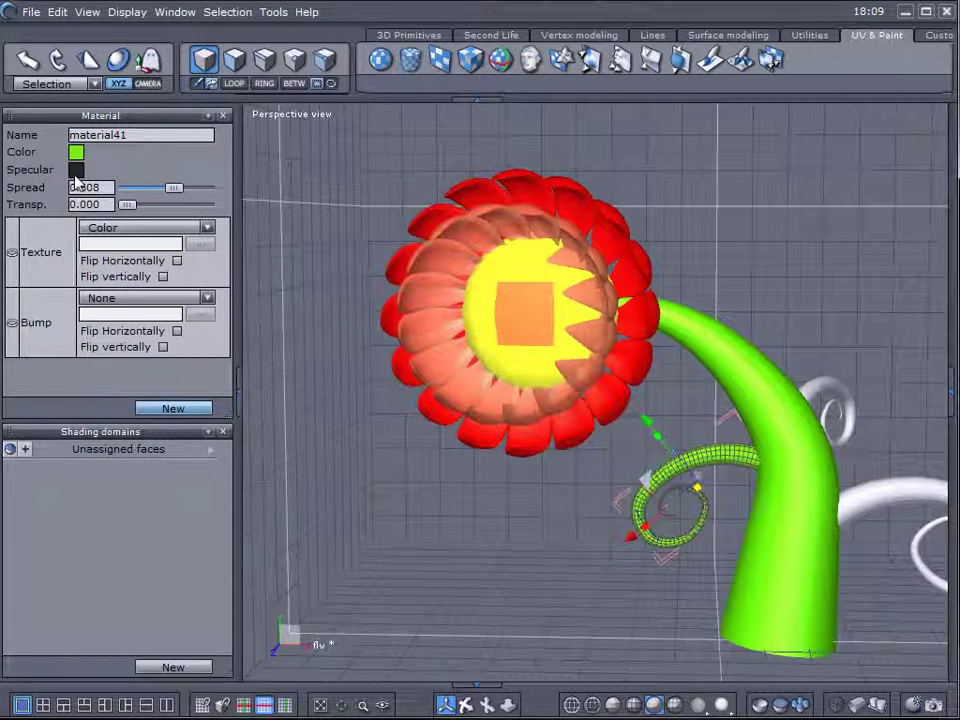
{"action": "left_click", "coordinate": [76, 170]}
{"action": "left_click", "coordinate": [117, 200]}
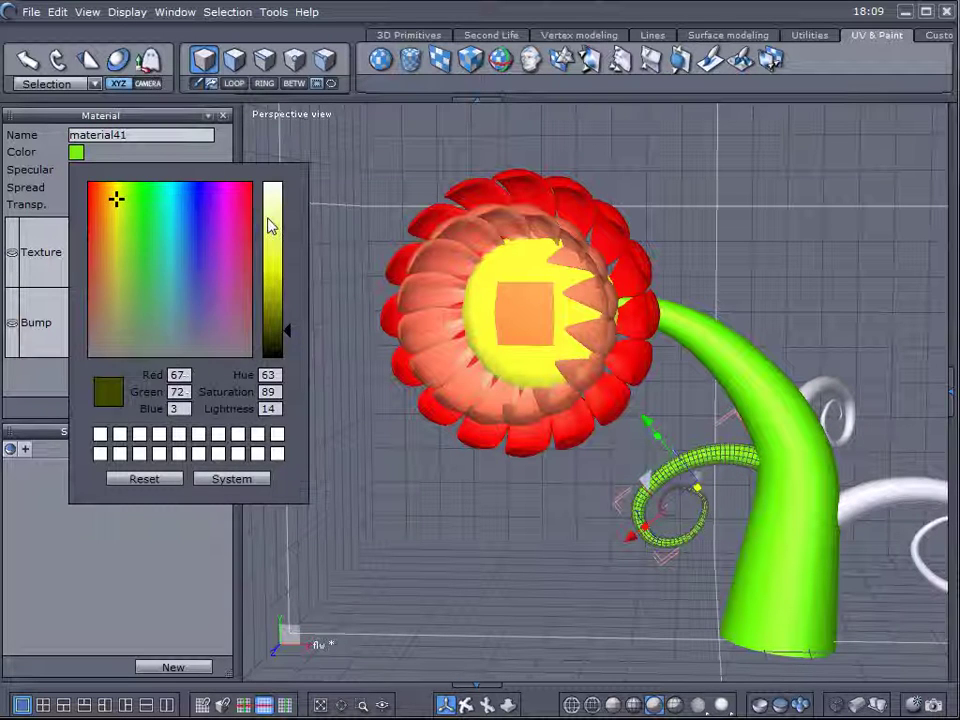
{"action": "left_click", "coordinate": [270, 214]}
{"action": "left_click_drag", "start_coordinate": [141, 191], "coordinate": [206, 191]}
Give the small spiral behind the stem a new bright green material with light yellow specular
{"action": "left_click", "coordinate": [822, 390]}
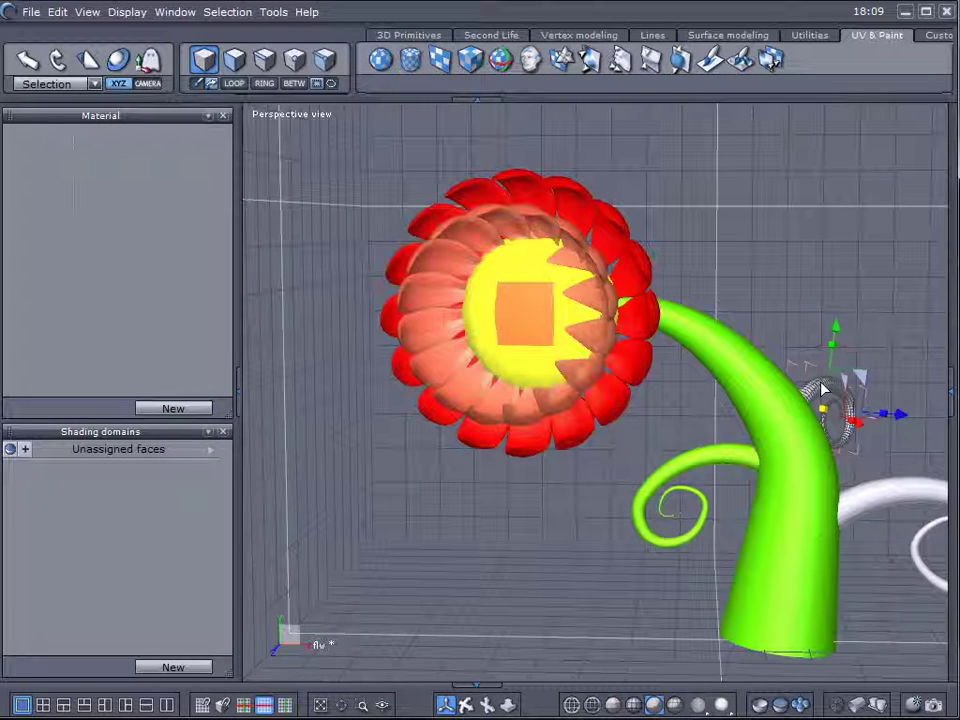
{"action": "left_click", "coordinate": [188, 408]}
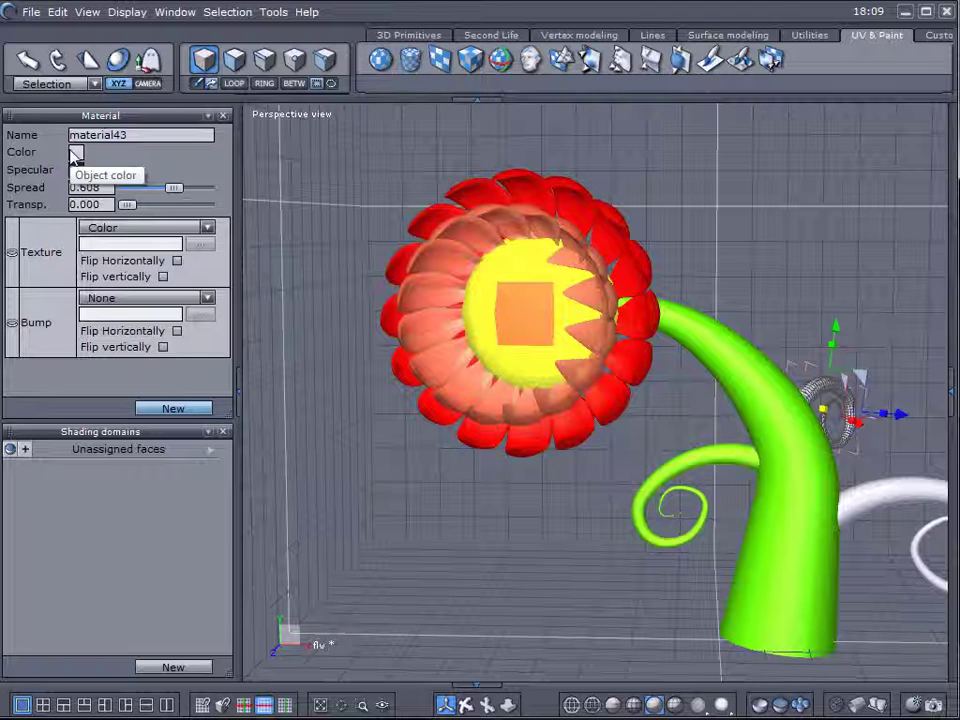
{"action": "left_click", "coordinate": [75, 152]}
{"action": "left_click", "coordinate": [128, 183]}
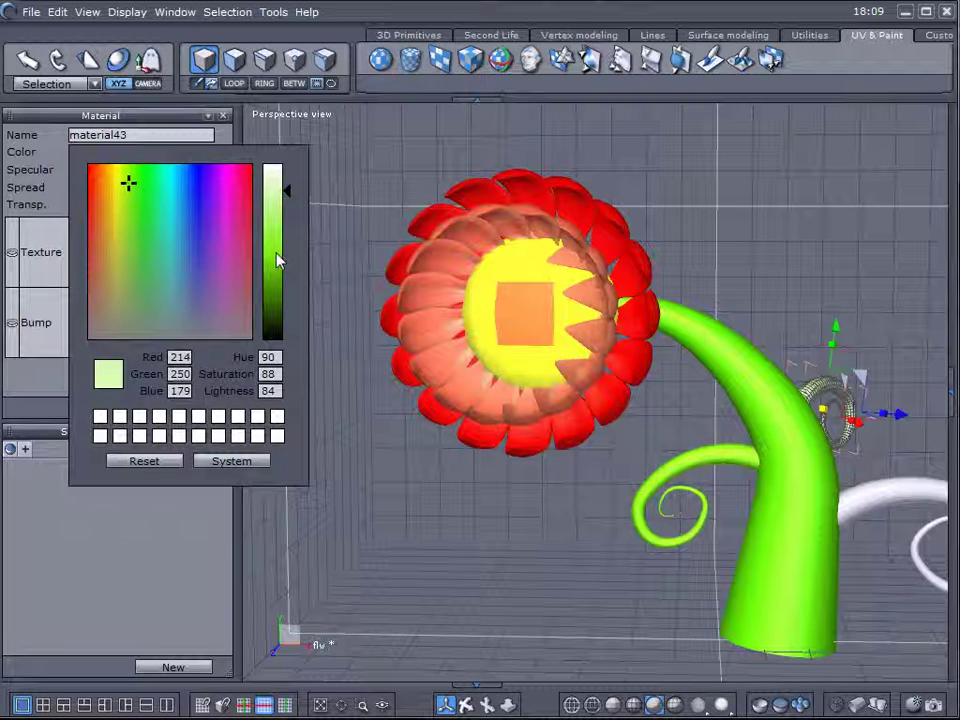
{"action": "left_click", "coordinate": [278, 258]}
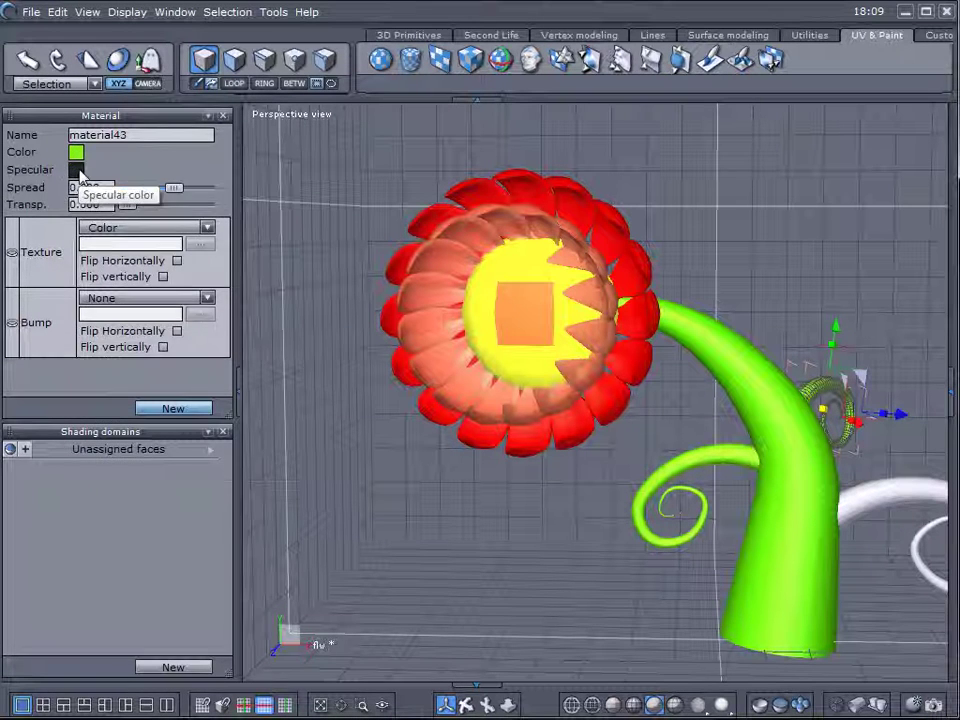
{"action": "left_click", "coordinate": [77, 171]}
{"action": "left_click", "coordinate": [118, 189]}
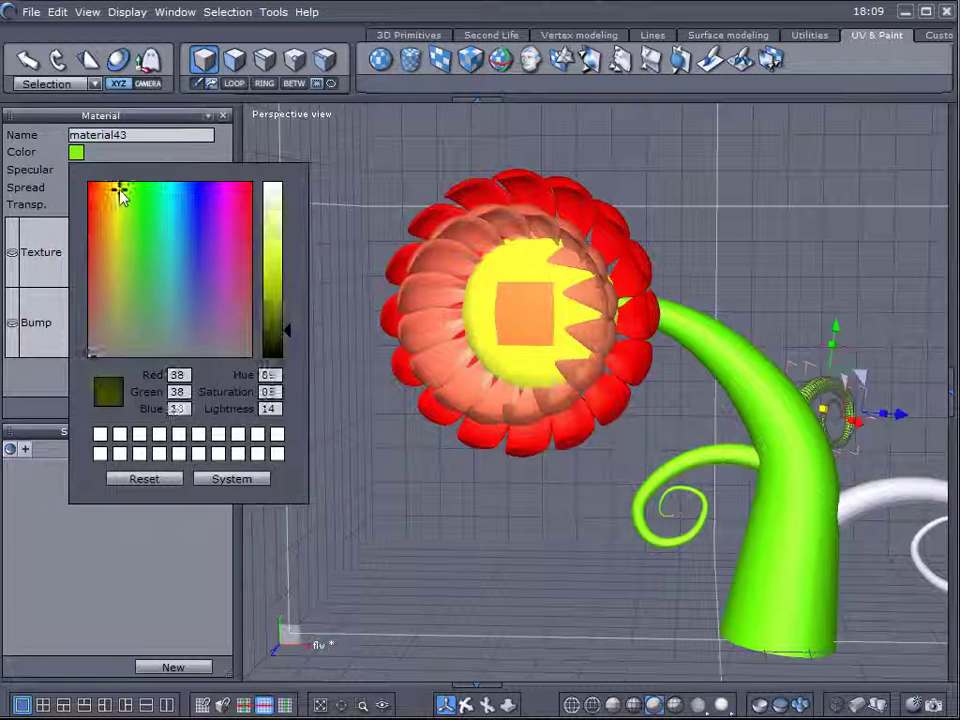
{"action": "left_click", "coordinate": [278, 229]}
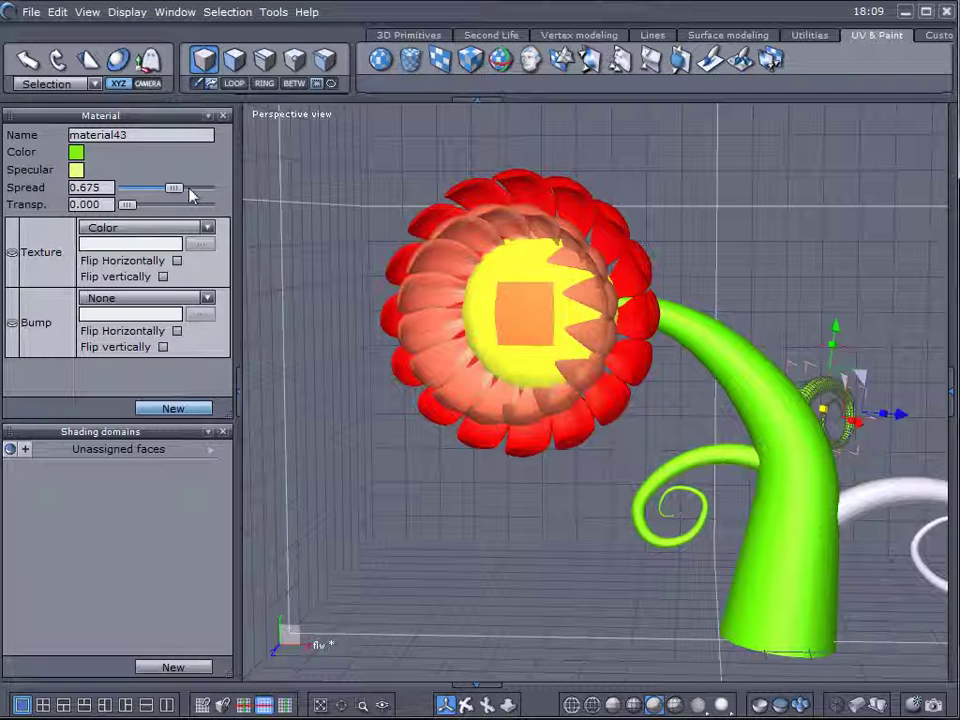
Give the coil on the right a new bright green material45 with pale yellow specular
{"action": "left_click", "coordinate": [872, 517]}
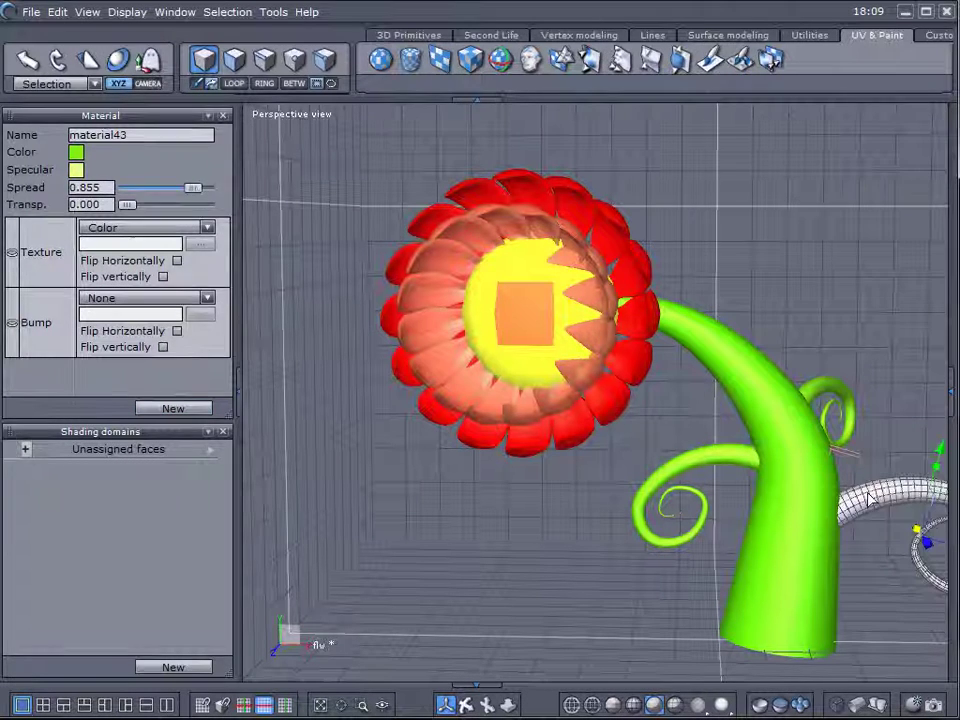
{"action": "left_click", "coordinate": [173, 409]}
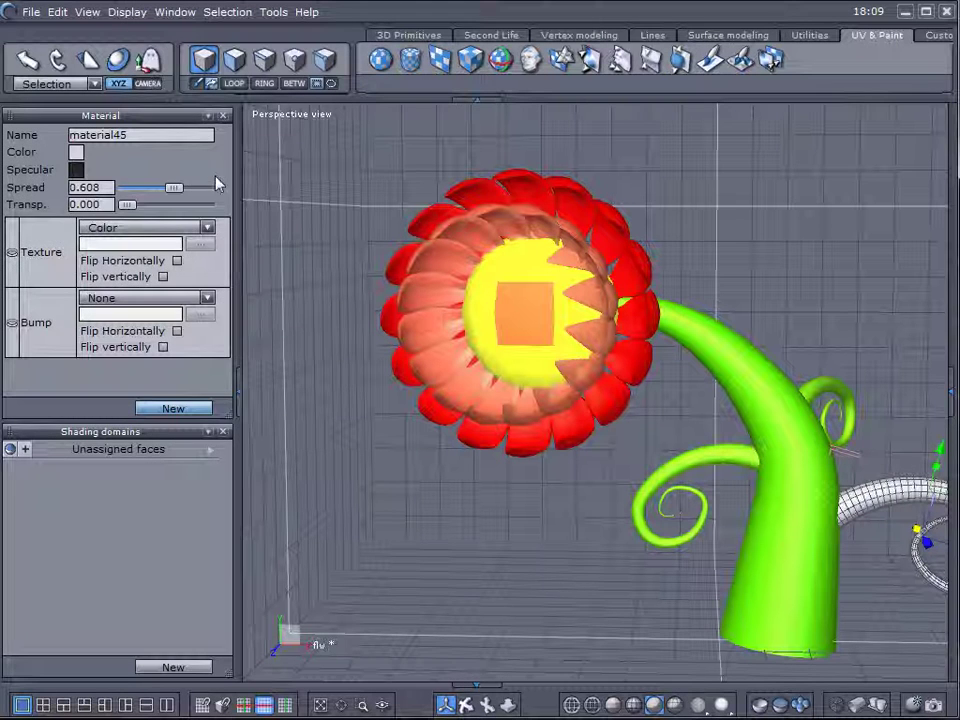
{"action": "left_click", "coordinate": [76, 153]}
{"action": "left_click", "coordinate": [127, 191]}
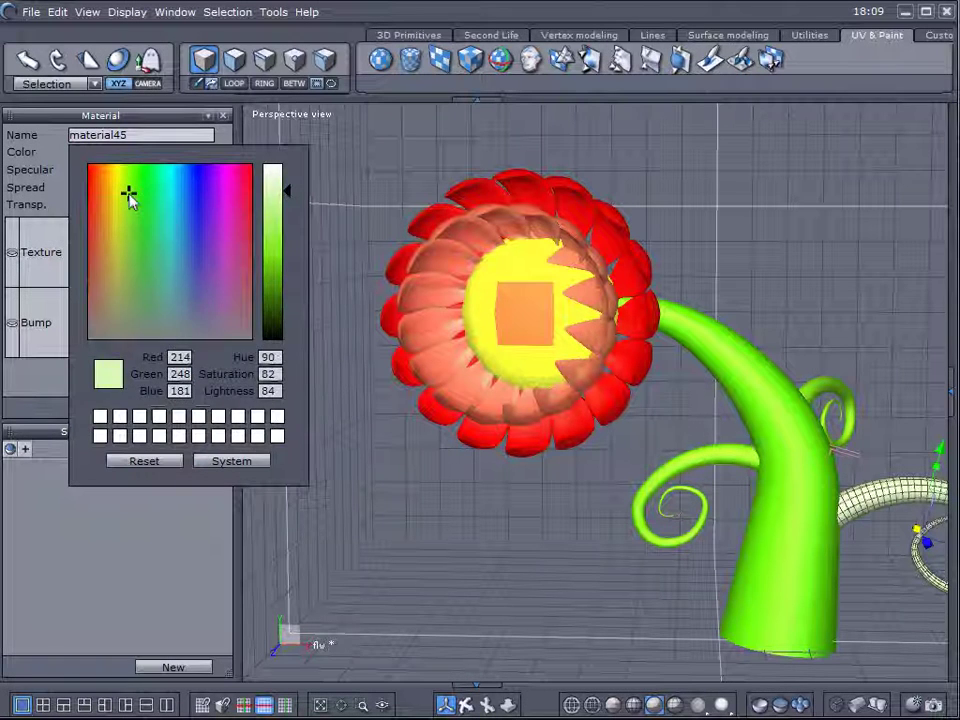
{"action": "left_click", "coordinate": [78, 153]}
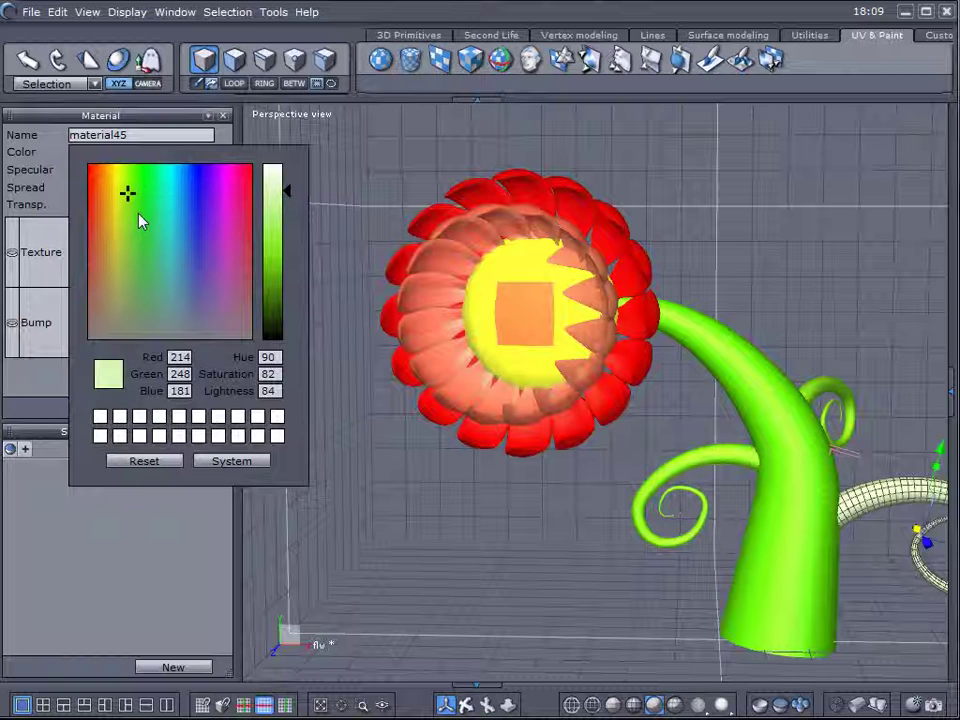
{"action": "left_click", "coordinate": [131, 208]}
{"action": "left_click", "coordinate": [276, 253]}
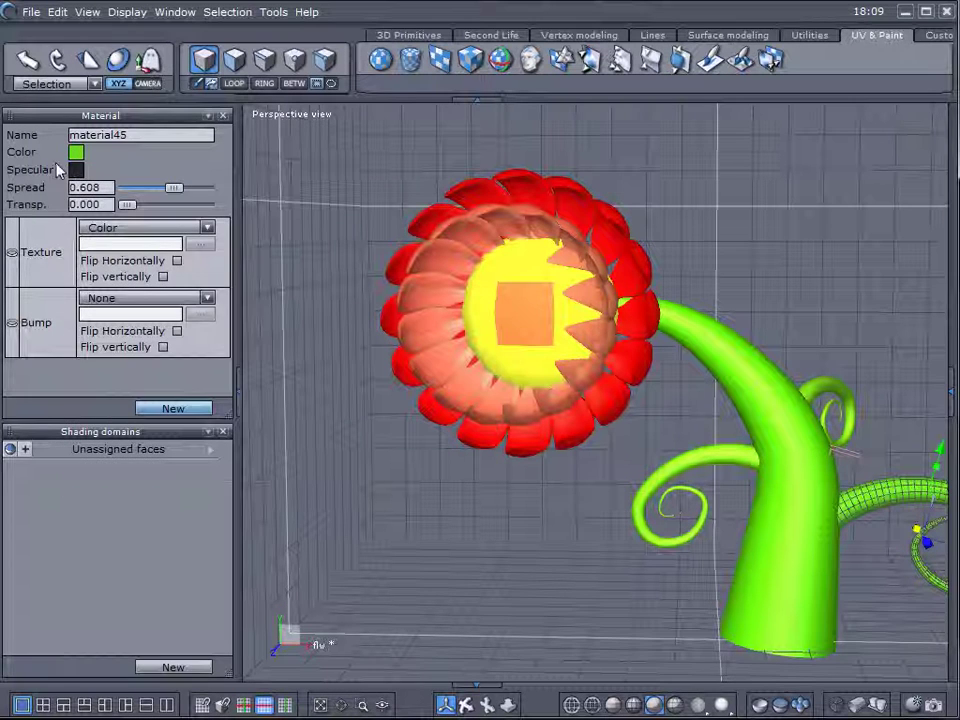
{"action": "left_click", "coordinate": [77, 170]}
{"action": "left_click", "coordinate": [117, 212]}
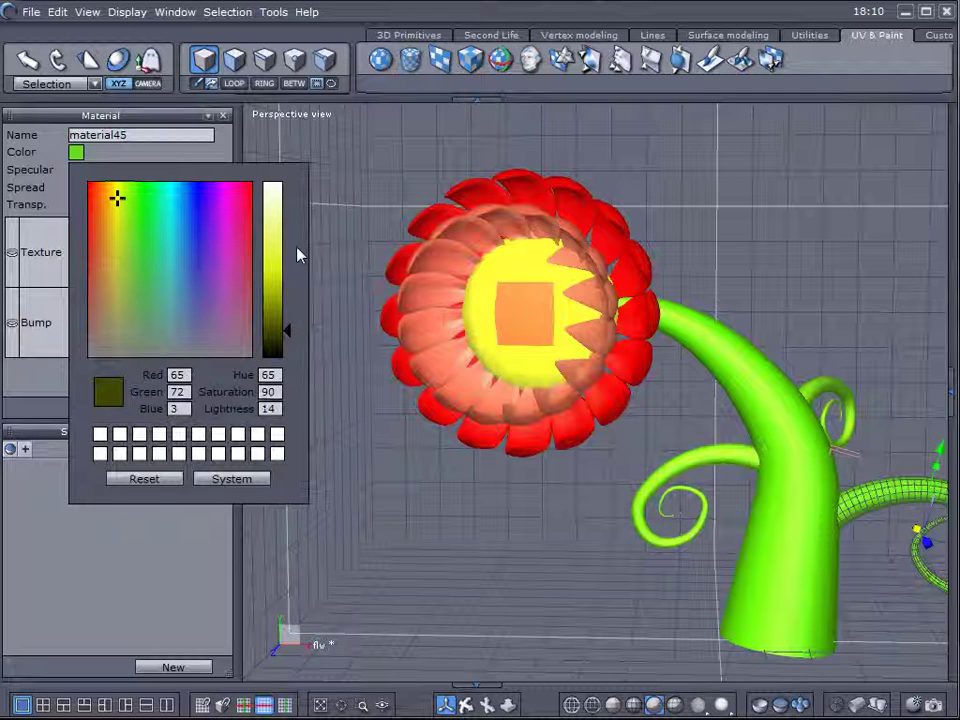
{"action": "left_click", "coordinate": [284, 208]}
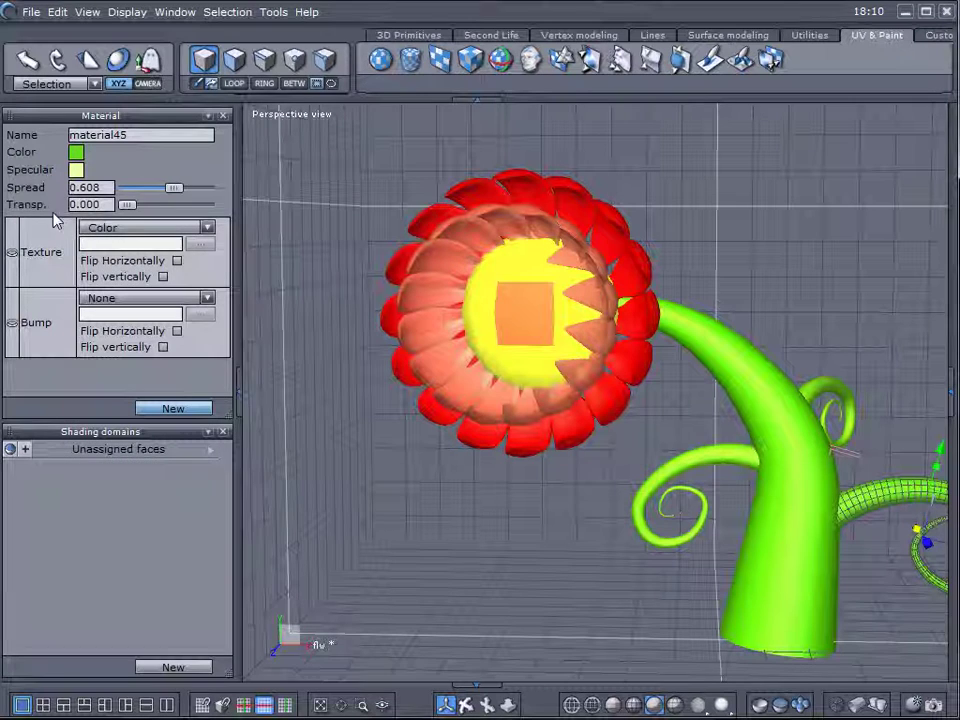
{"action": "left_click_drag", "start_coordinate": [203, 193], "coordinate": [220, 212]}
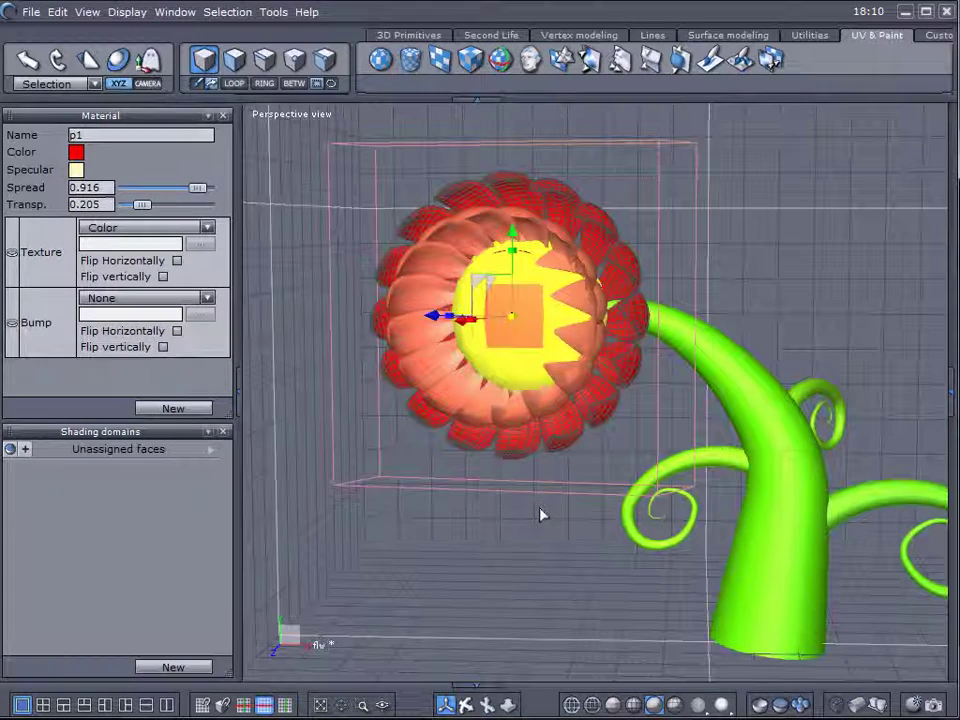
{"action": "left_click", "coordinate": [540, 514]}
{"action": "left_click", "coordinate": [757, 456]}
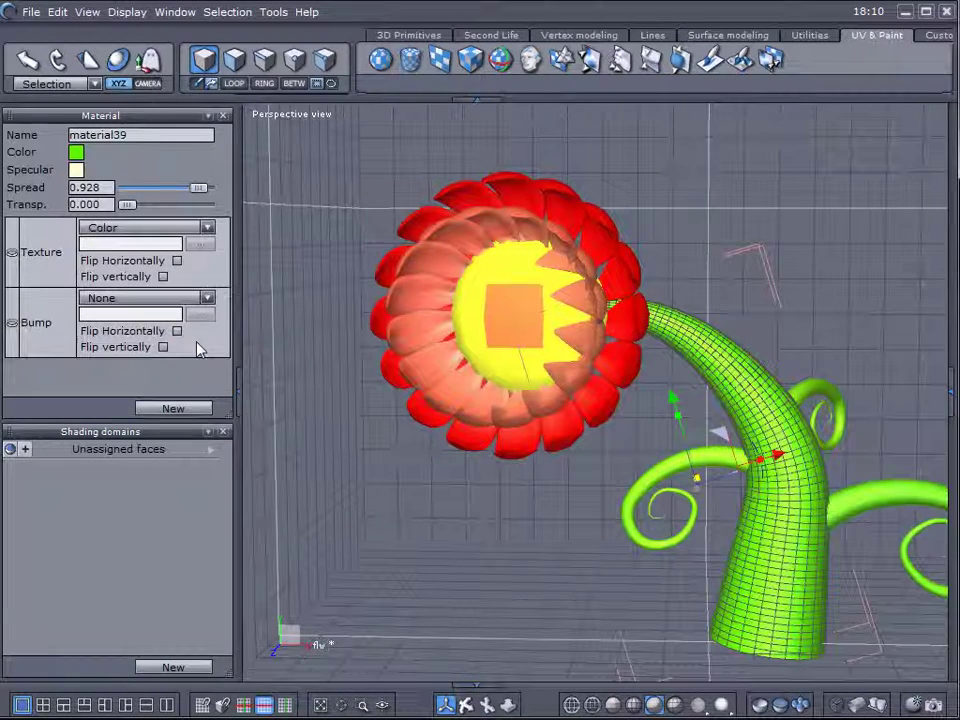
{"action": "left_click", "coordinate": [207, 227]}
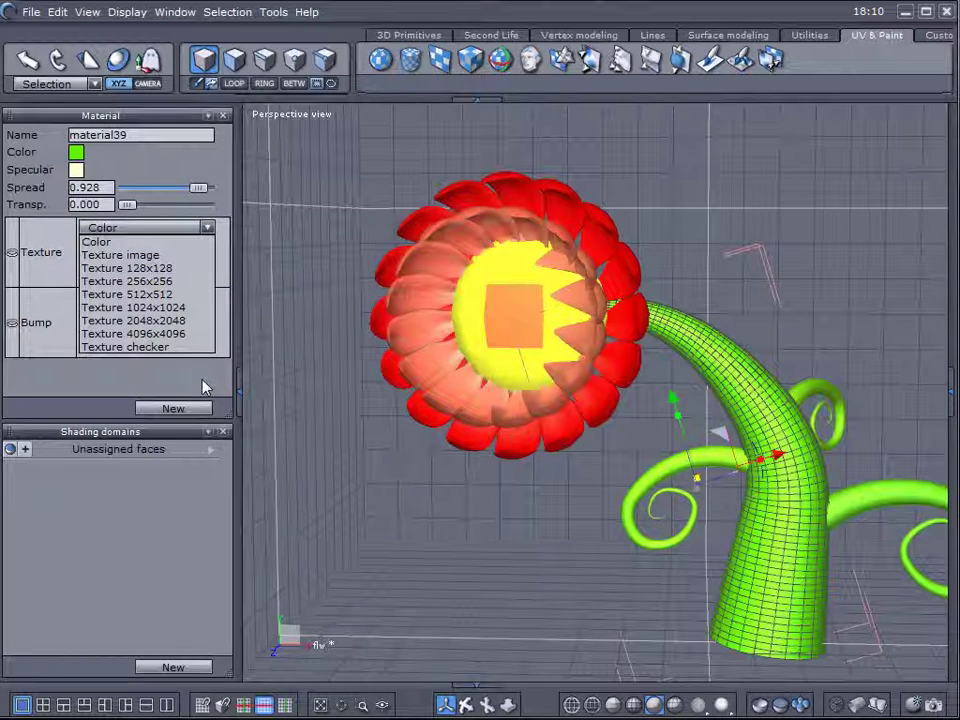
{"action": "left_click", "coordinate": [133, 307]}
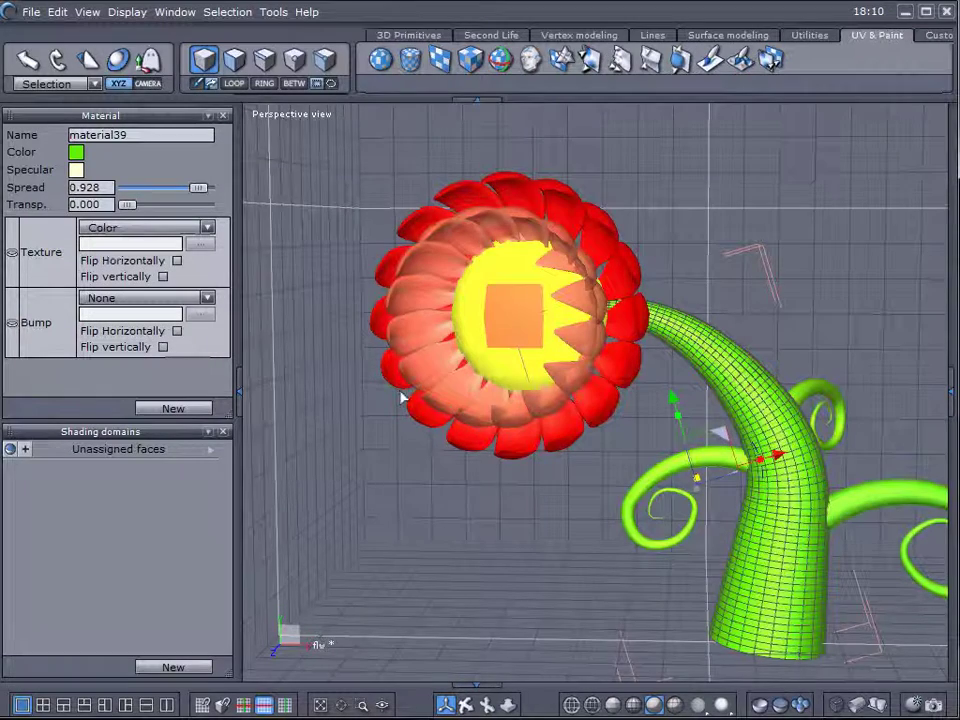
{"action": "middle_click_drag", "start_coordinate": [428, 405], "coordinate": [662, 283]}
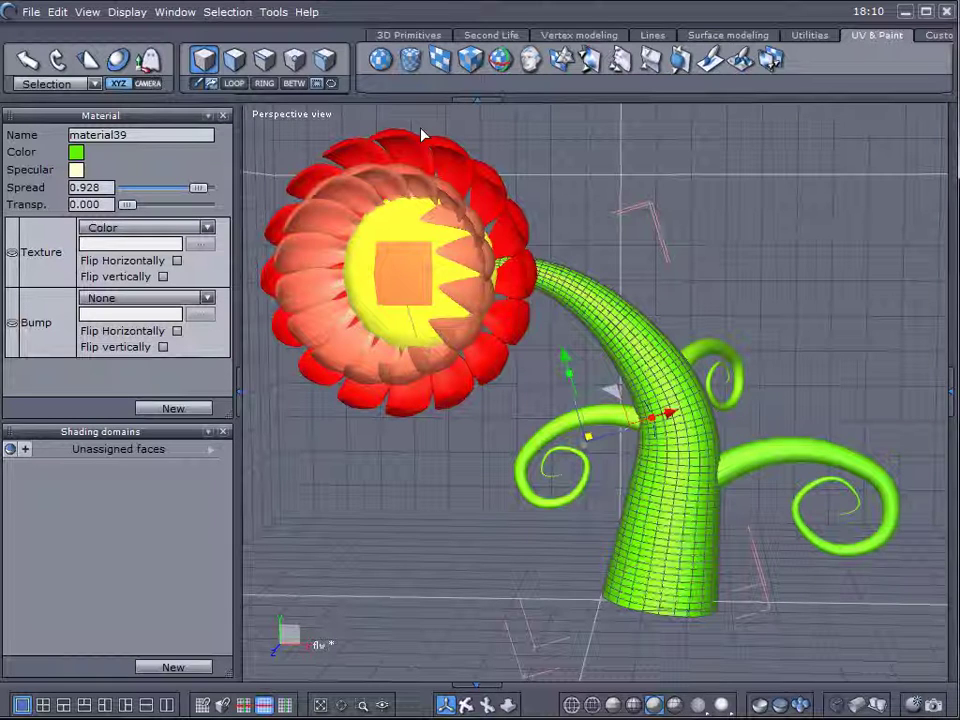
Export the coloured flower as Wavefront OBJ named flowercolor.obj, accepting the default export options
{"action": "left_click", "coordinate": [29, 12]}
{"action": "mouse_move", "coordinate": [107, 213]}
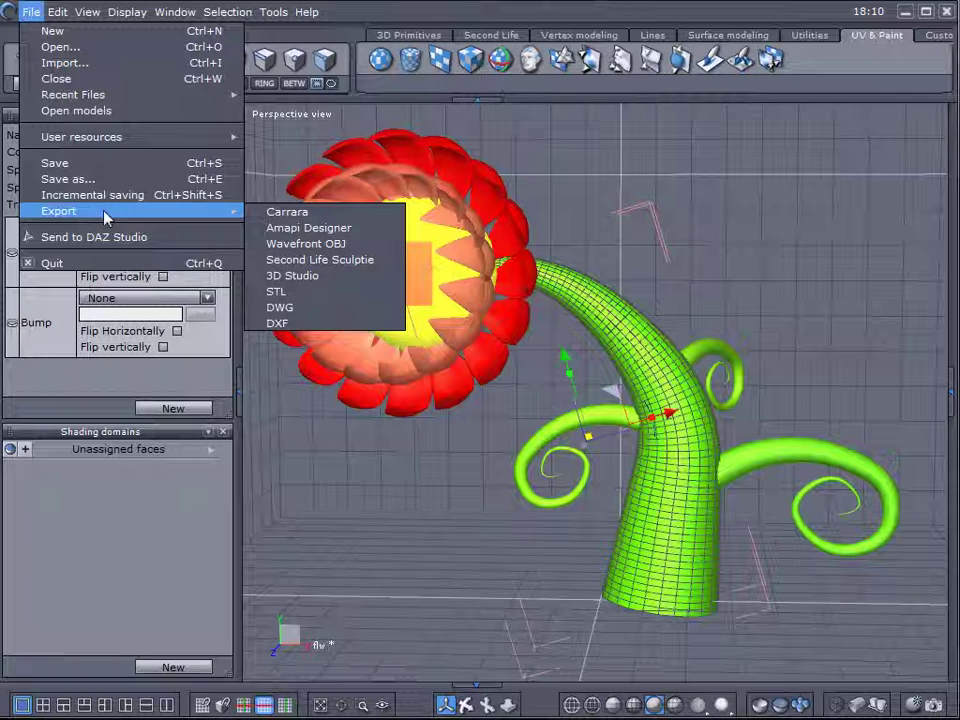
{"action": "left_click", "coordinate": [306, 243]}
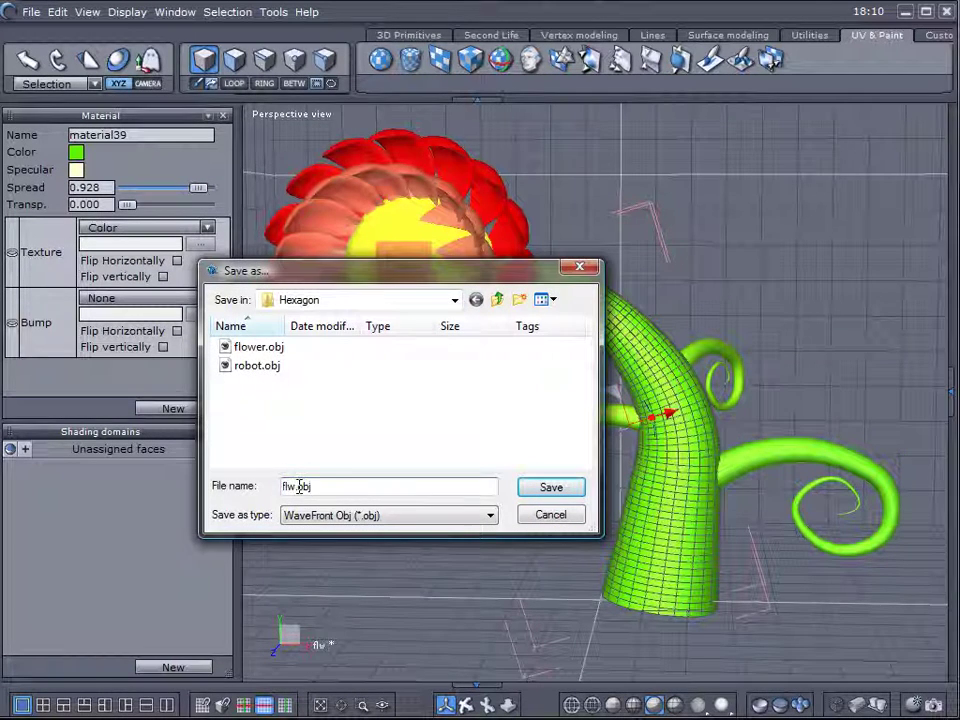
{"action": "key", "text": "BackSpace"}
{"action": "key", "text": "BackSpace"}
{"action": "key", "text": "BackSpace"}
{"action": "type", "text": "flower"}
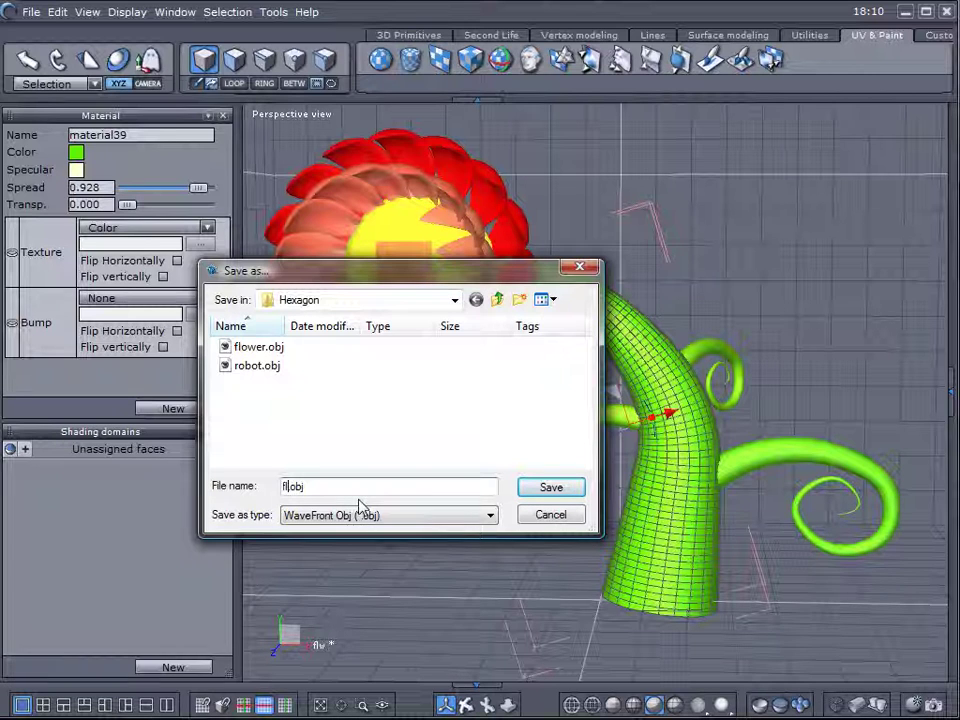
{"action": "type", "text": "co"}
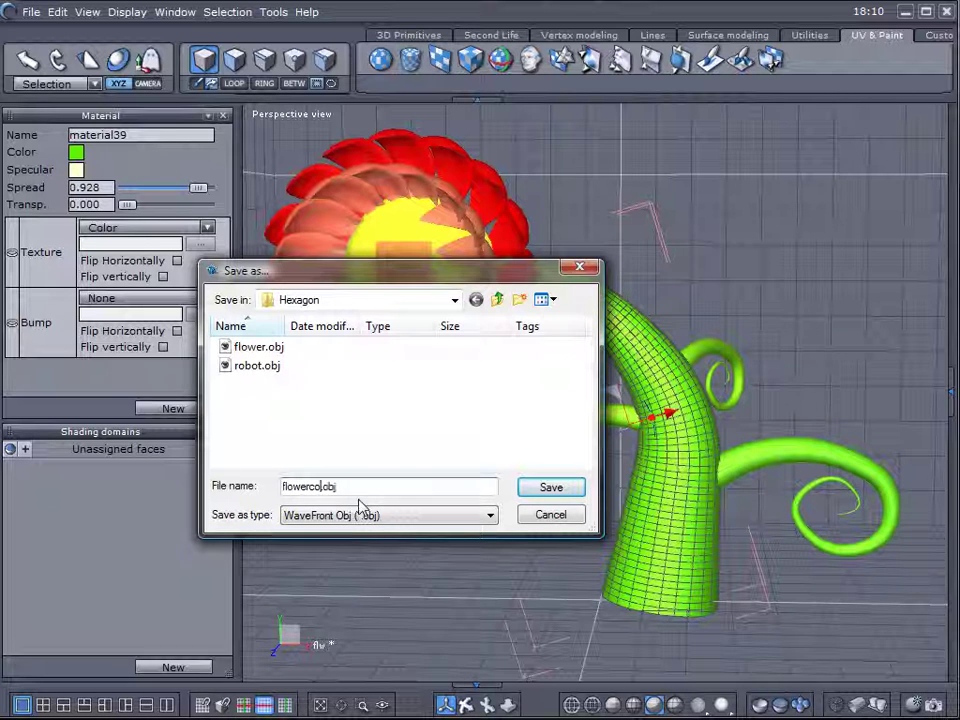
{"action": "type", "text": "lor"}
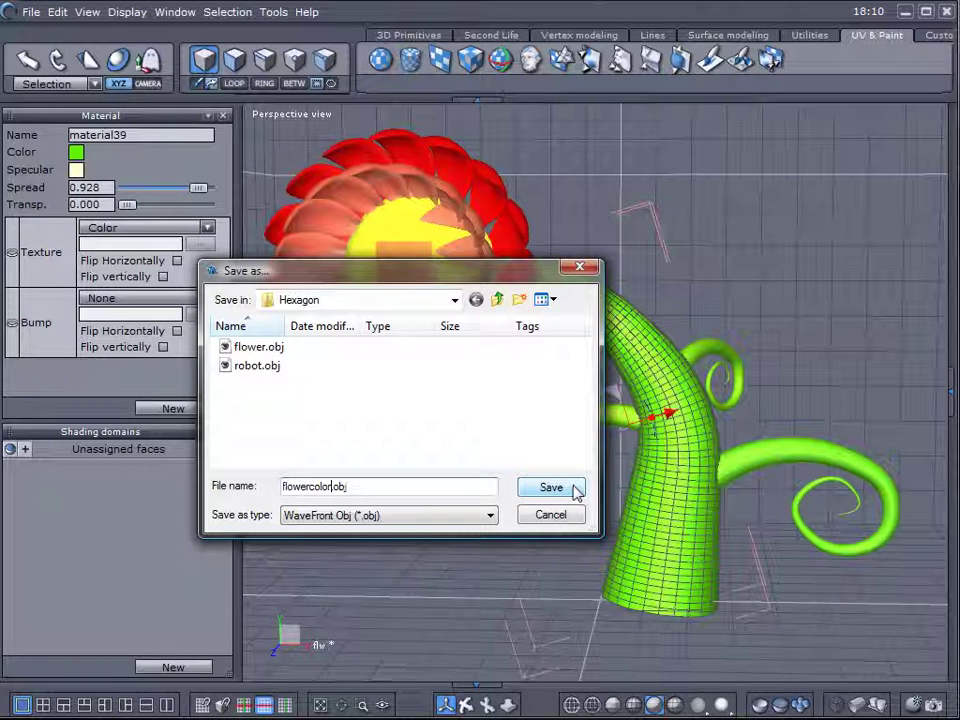
{"action": "left_click", "coordinate": [573, 490]}
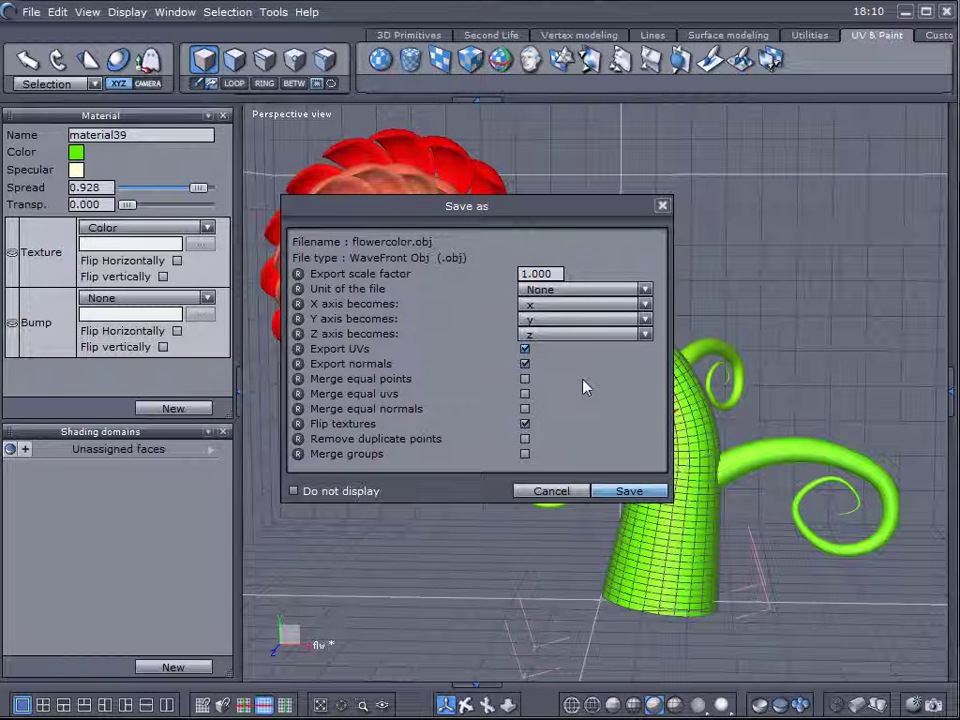
{"action": "left_click", "coordinate": [626, 490]}
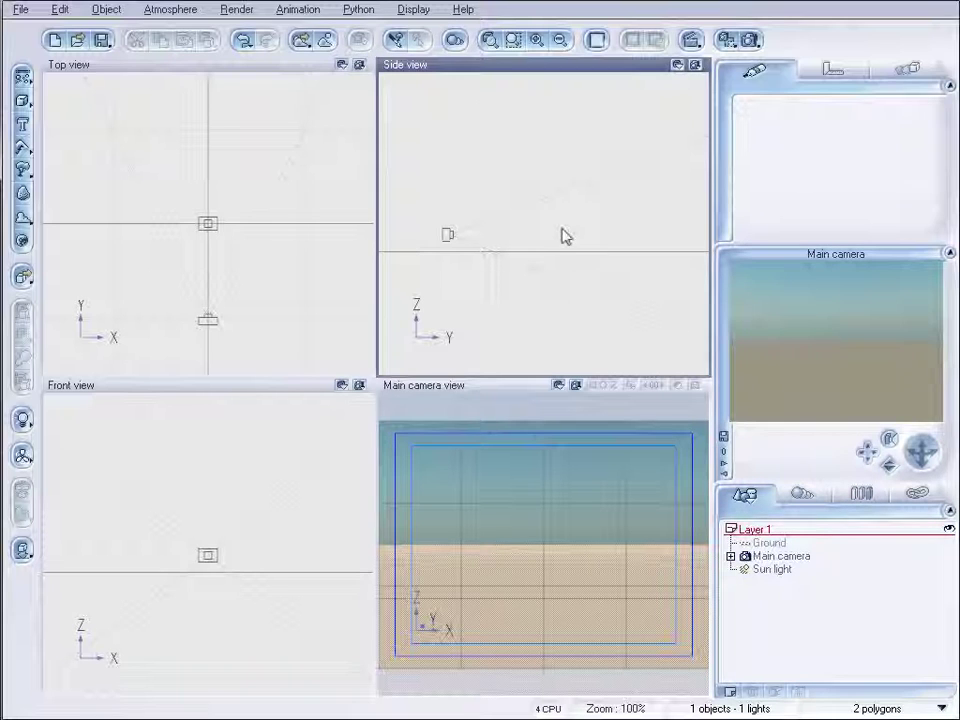
Import flowercolor.obj, drag it along Y into the camera's view, and select Main camera
{"action": "left_click", "coordinate": [18, 11]}
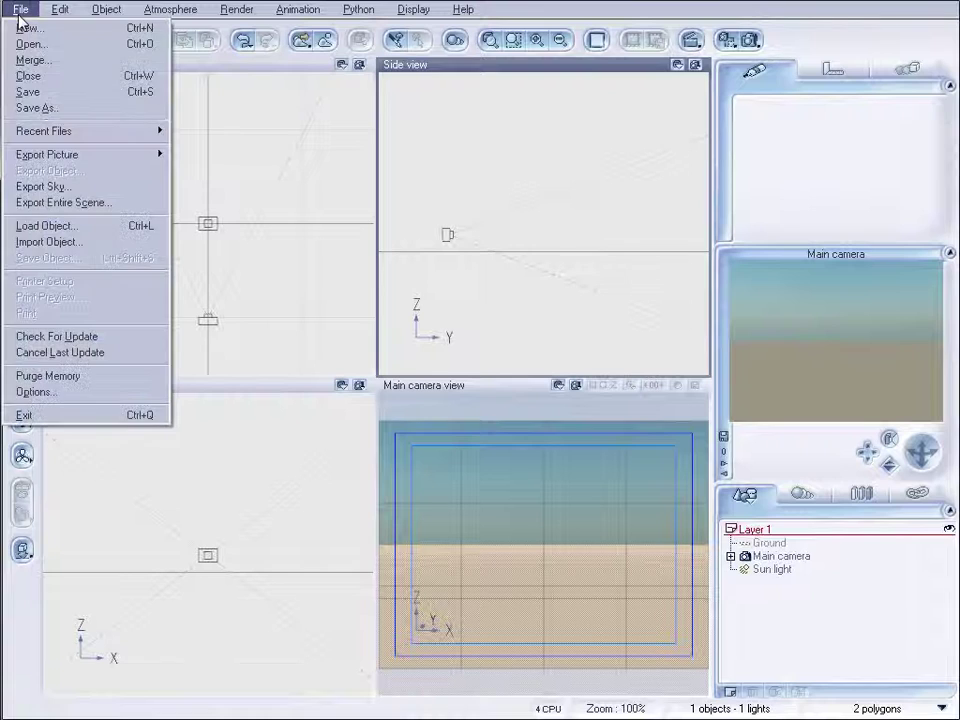
{"action": "left_click", "coordinate": [80, 243]}
{"action": "left_click", "coordinate": [484, 148]}
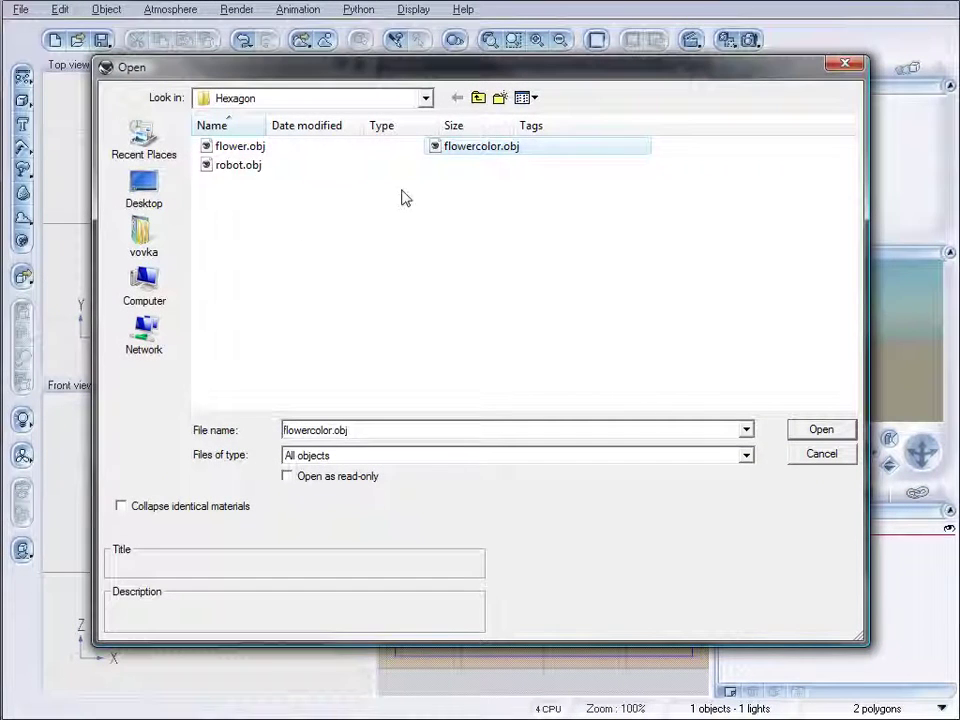
{"action": "left_click", "coordinate": [825, 433]}
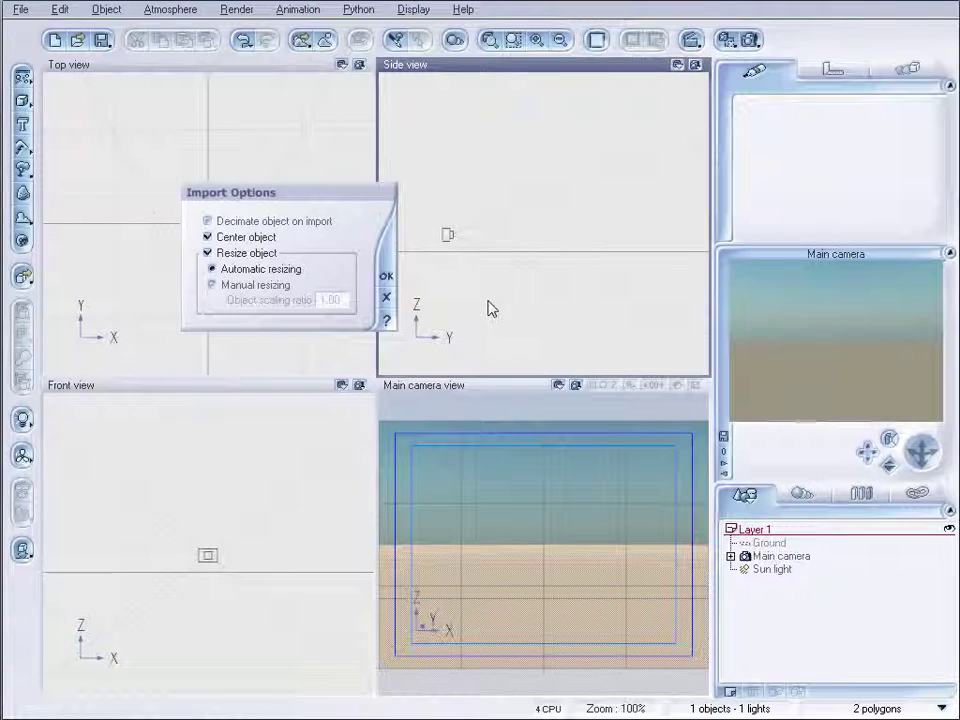
{"action": "left_click", "coordinate": [388, 278]}
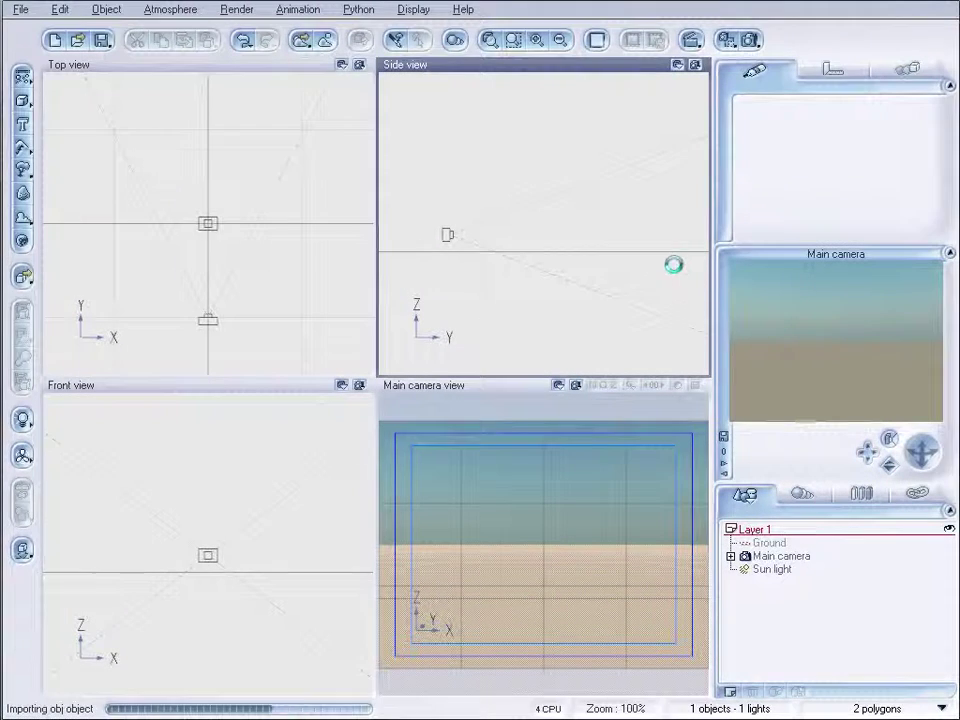
{"action": "left_click_drag", "start_coordinate": [602, 206], "coordinate": [613, 204]}
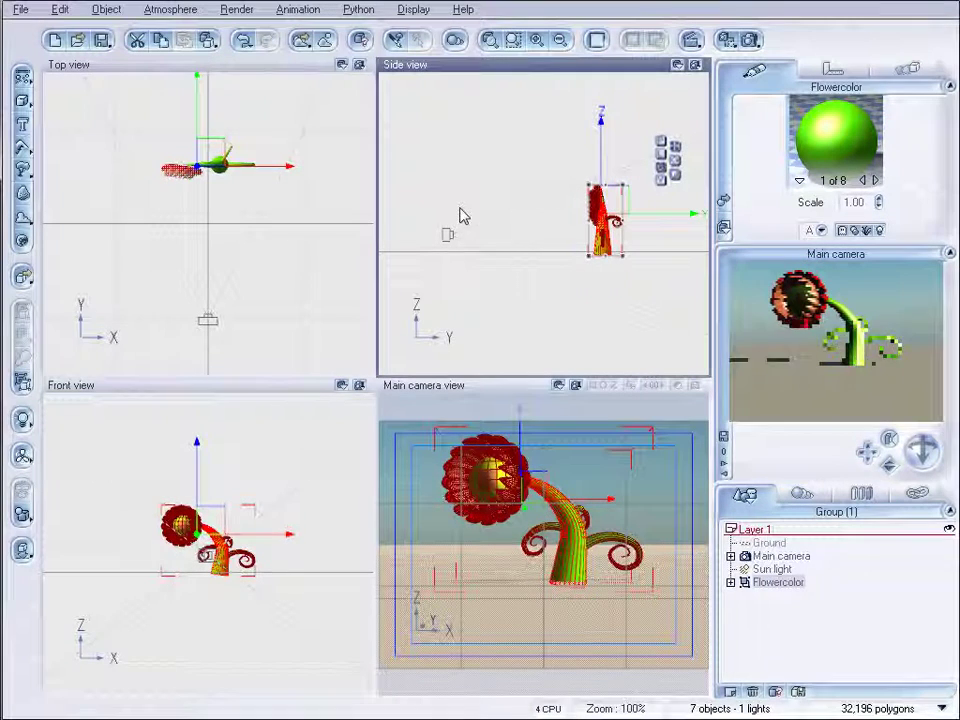
{"action": "left_click", "coordinate": [795, 557]}
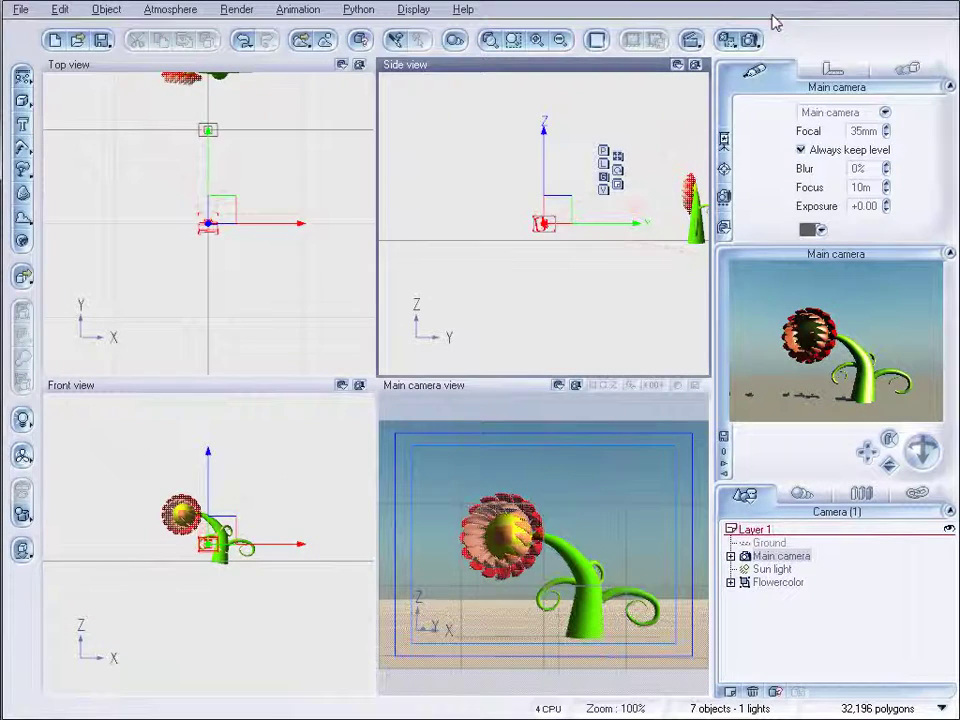
Render at Final quality, 640x480, with the internal renderer, then close the render window
{"action": "left_click", "coordinate": [745, 40]}
{"action": "left_click", "coordinate": [170, 158]}
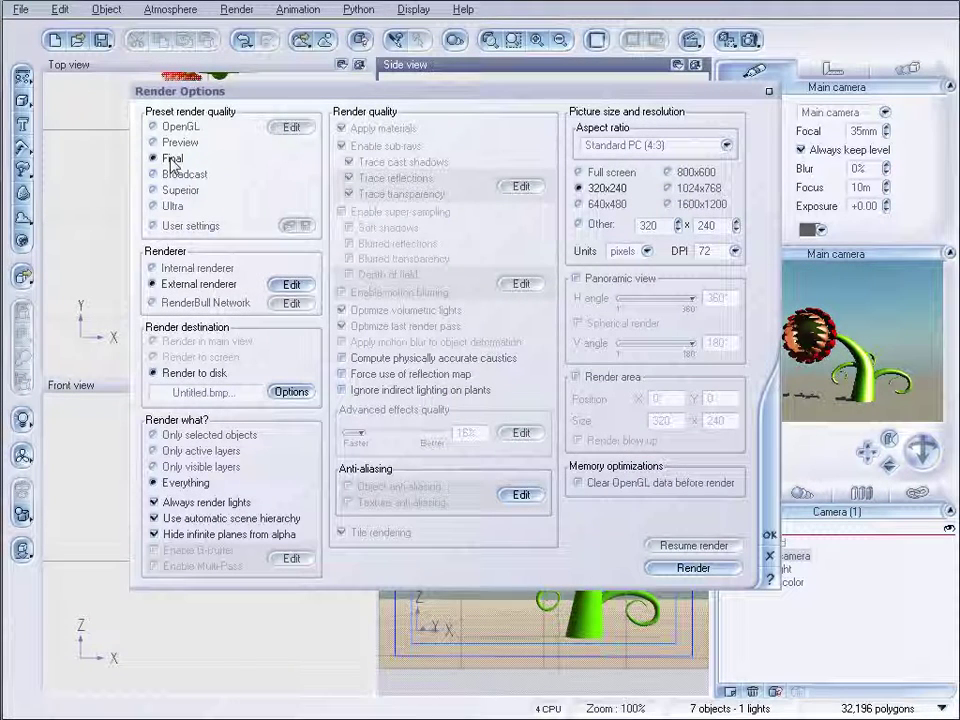
{"action": "left_click", "coordinate": [185, 268]}
{"action": "left_click", "coordinate": [580, 204]}
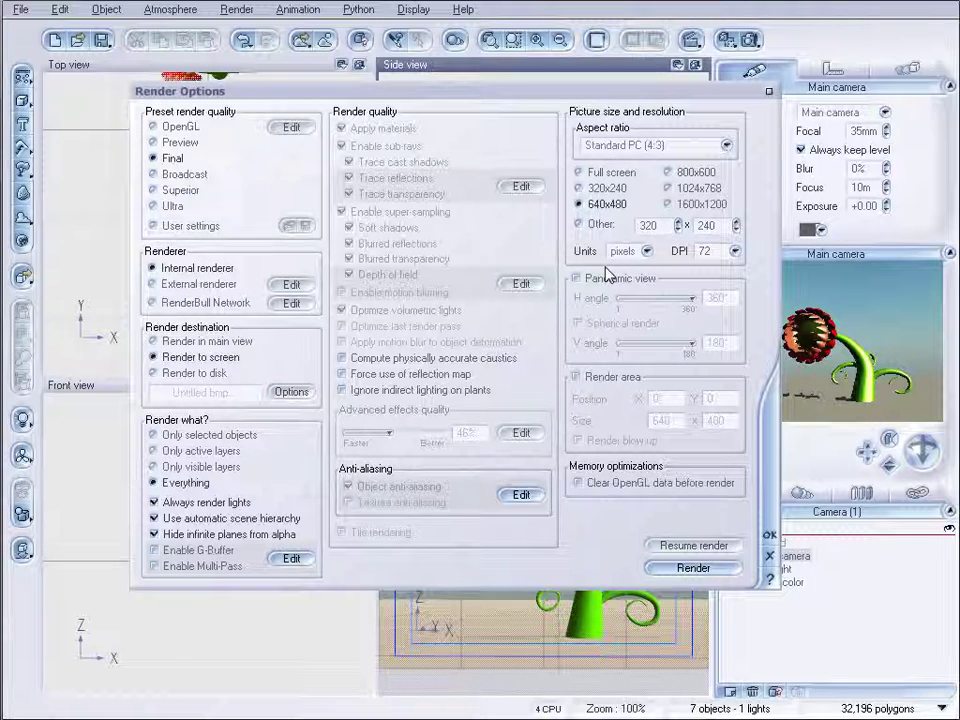
{"action": "left_click", "coordinate": [693, 567]}
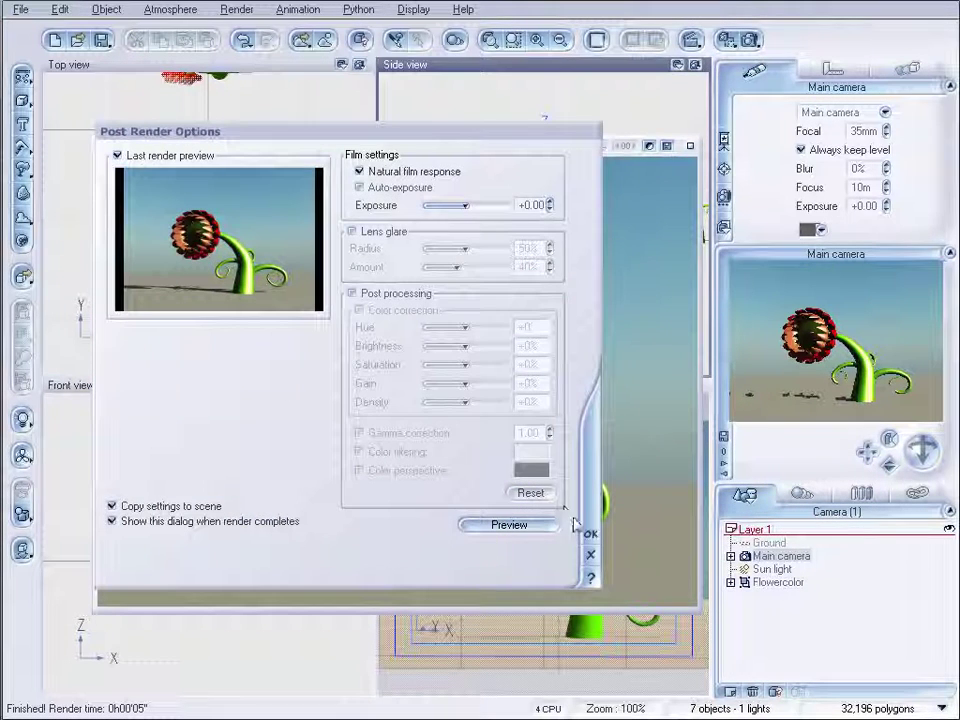
{"action": "left_click", "coordinate": [590, 534]}
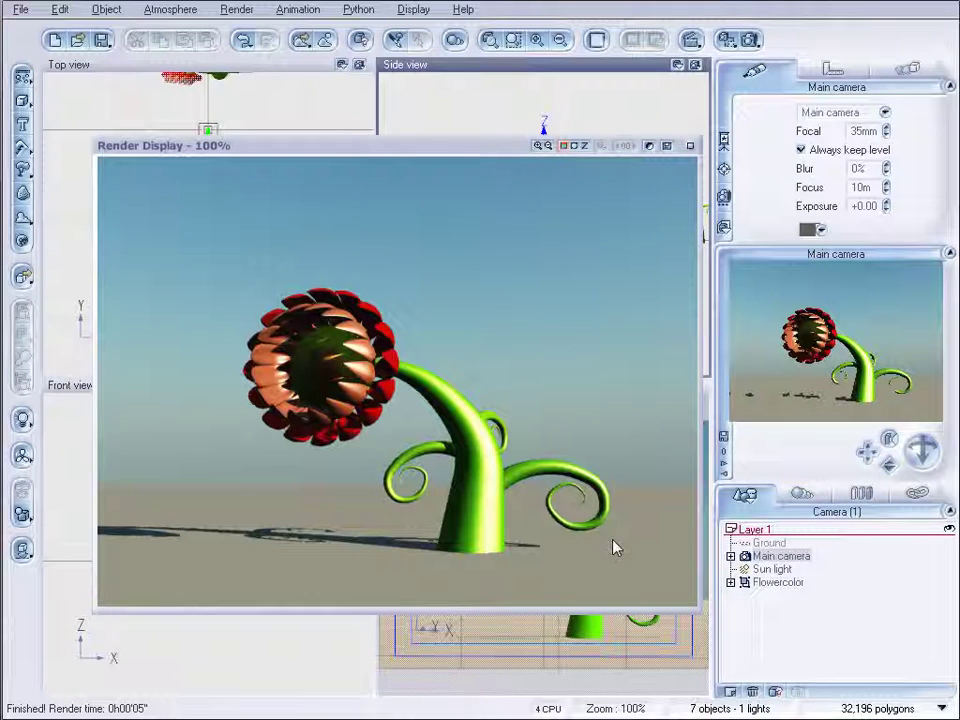
{"action": "left_click", "coordinate": [690, 146]}
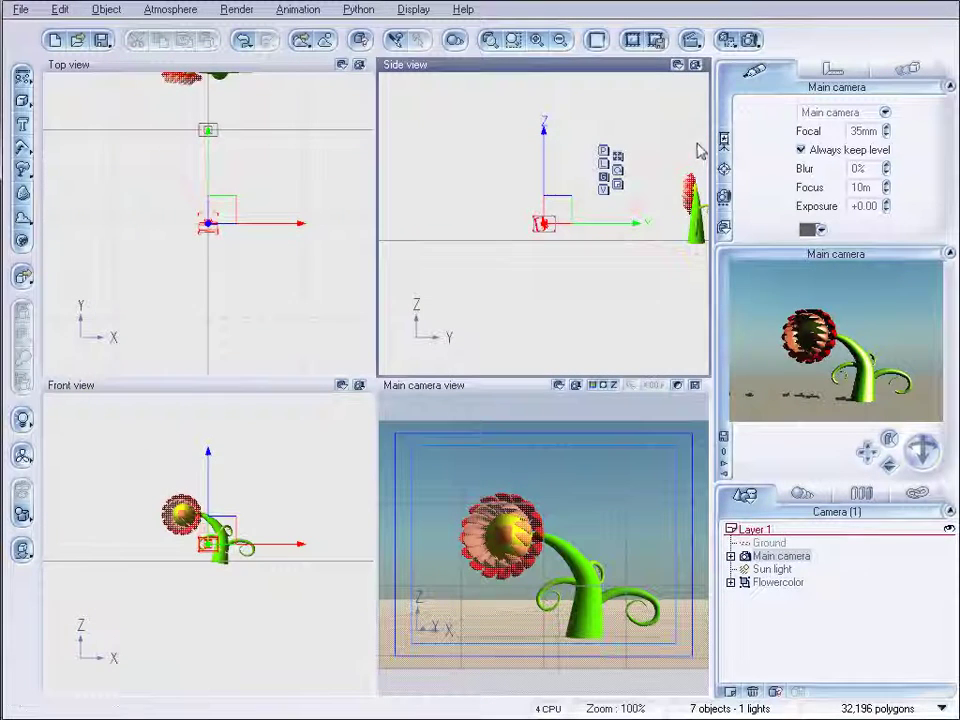
Open the fifth, red Flowercolor material in the editor and raise global transparency from 20% to 47%
{"action": "left_click_drag", "start_coordinate": [712, 146], "coordinate": [766, 146]}
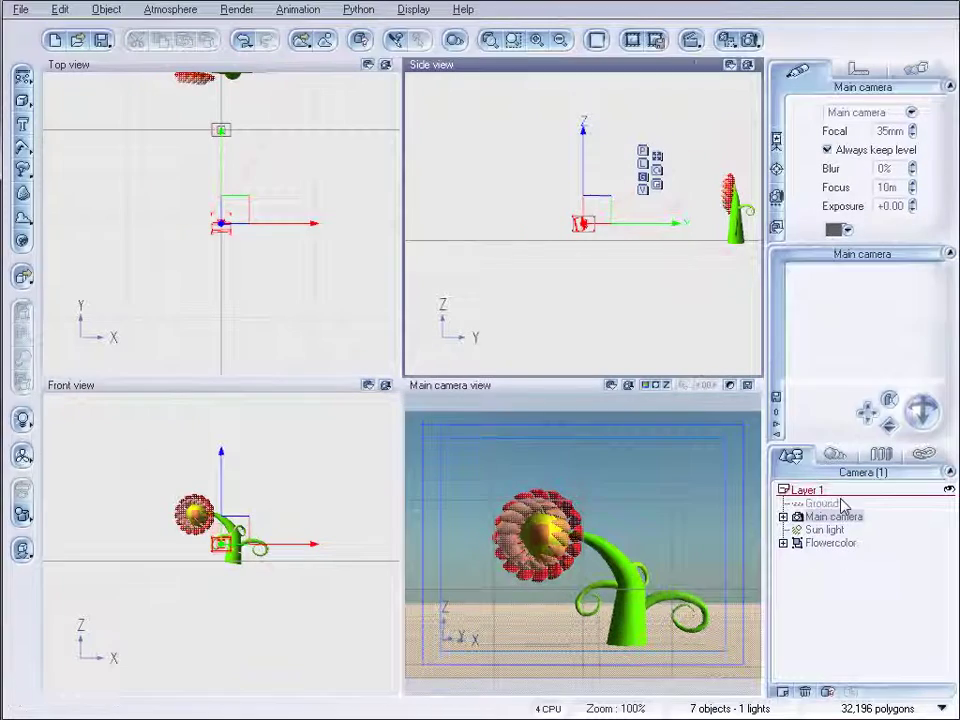
{"action": "left_click", "coordinate": [840, 545]}
{"action": "left_click", "coordinate": [901, 180]}
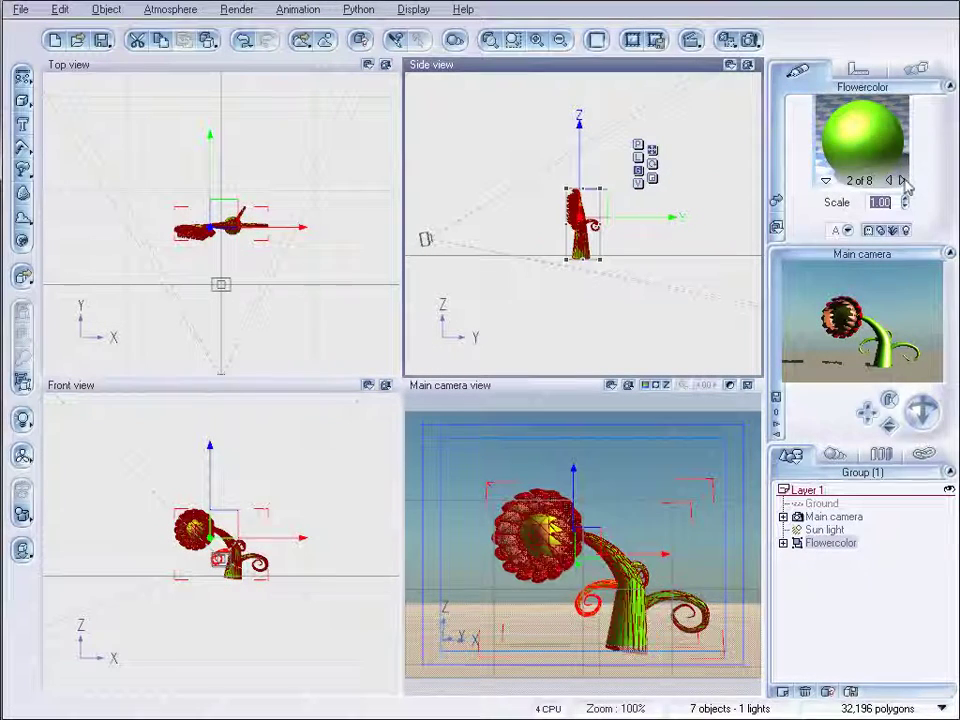
{"action": "left_click", "coordinate": [901, 180]}
{"action": "left_click", "coordinate": [901, 181]}
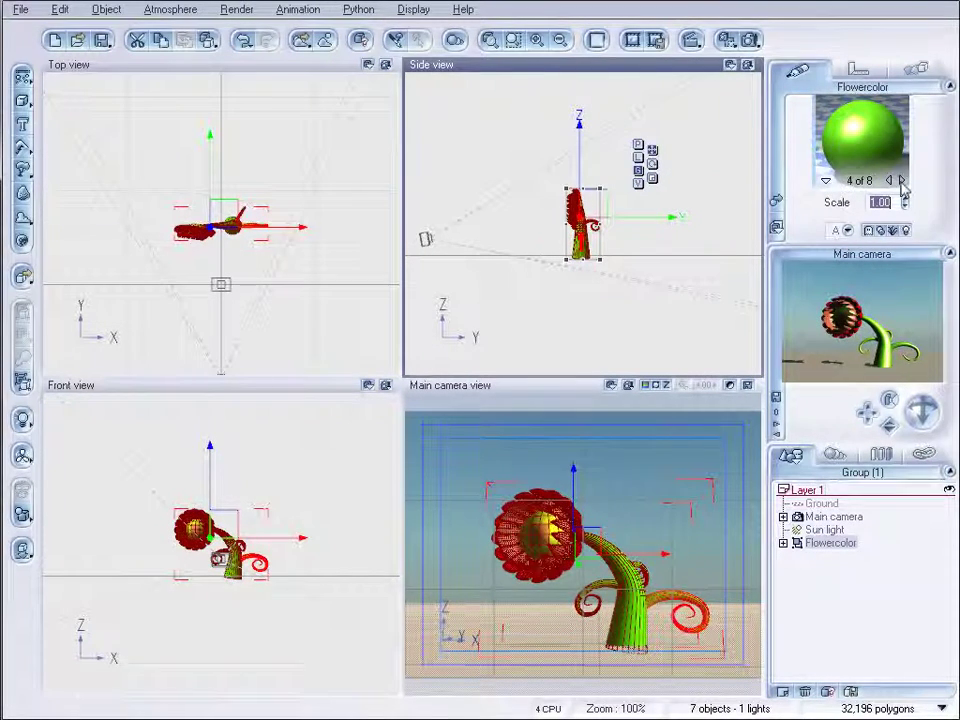
{"action": "left_click", "coordinate": [901, 181]}
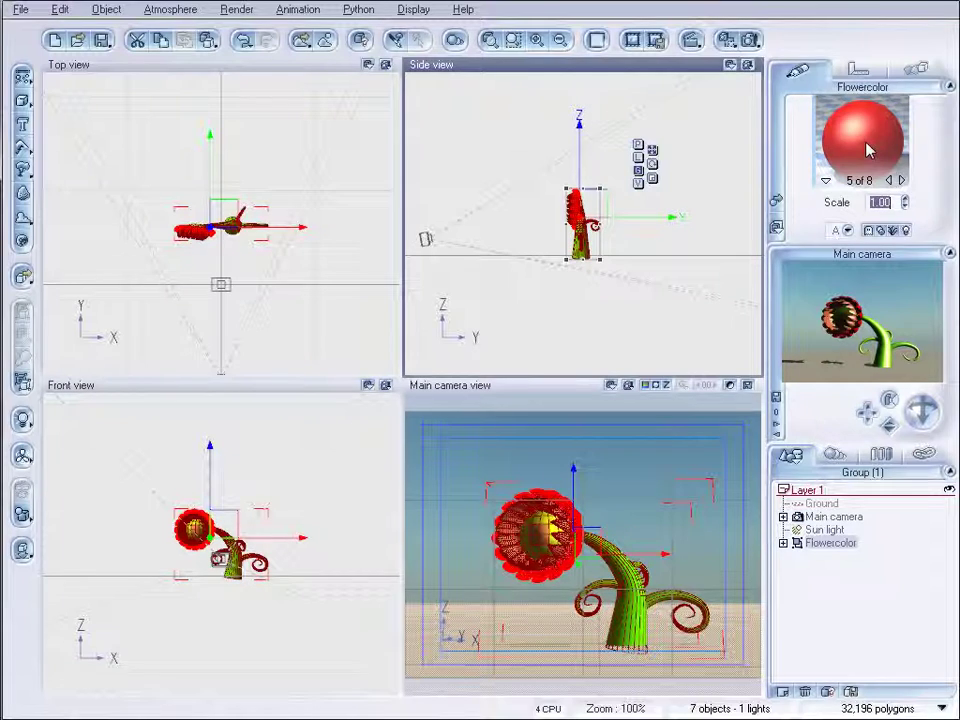
{"action": "left_click", "coordinate": [867, 150]}
{"action": "left_click", "coordinate": [665, 222]}
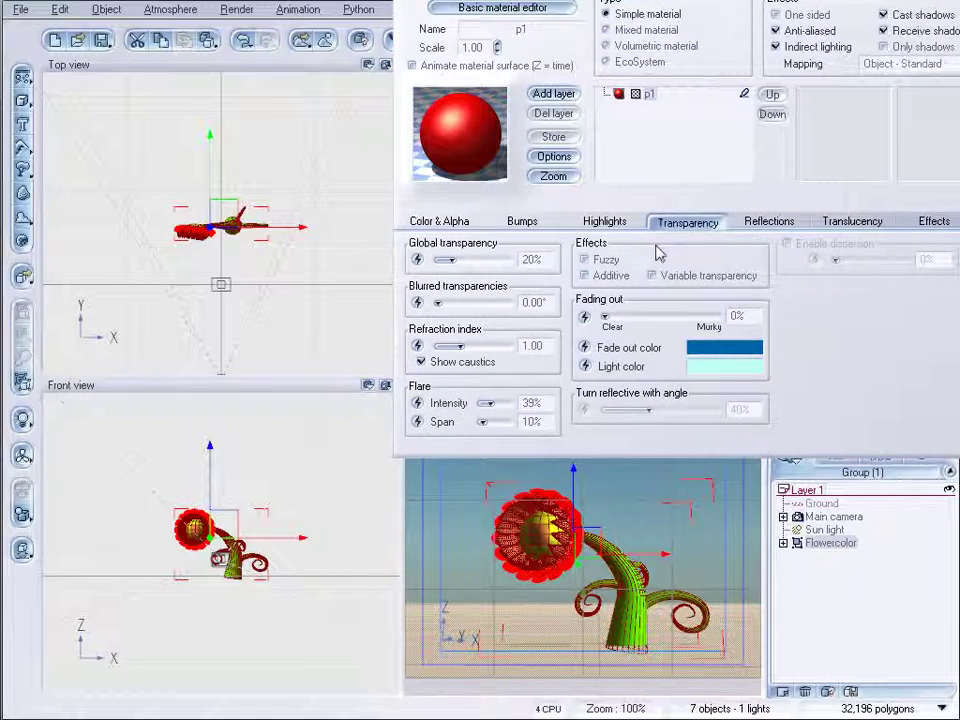
{"action": "left_click_drag", "start_coordinate": [692, 0], "coordinate": [489, 90]}
{"action": "mouse_move", "coordinate": [250, 366]}
{"action": "left_mouse_down"}
{"action": "mouse_move", "coordinate": [277, 367]}
{"action": "mouse_move", "coordinate": [265, 367]}
{"action": "left_mouse_up"}
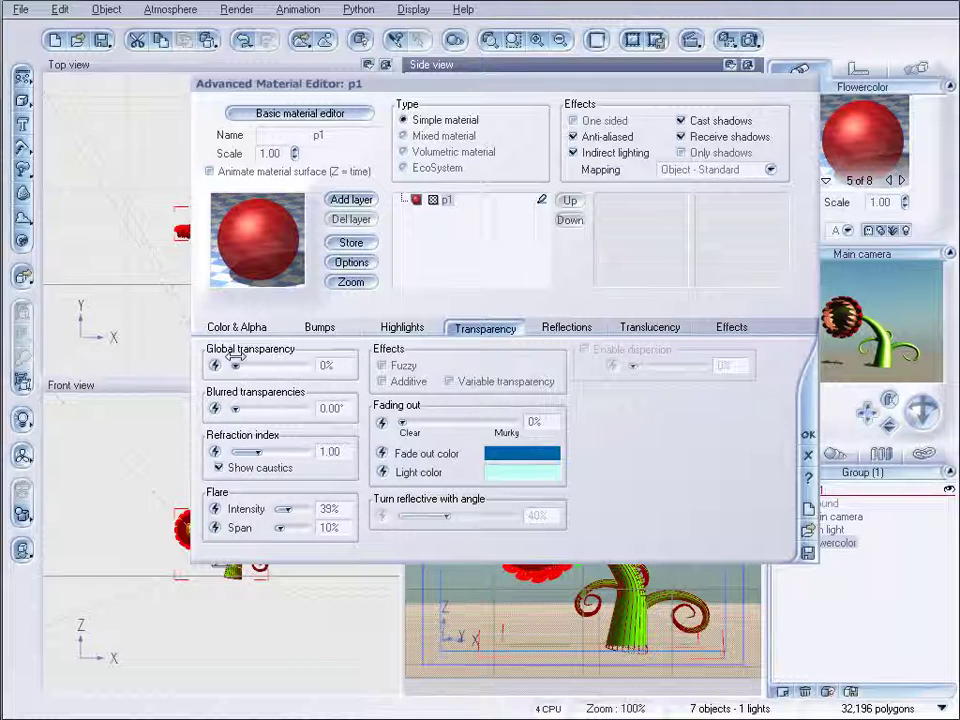
Set the subsurface scattering filter colour to a bright yellow
{"action": "left_click", "coordinate": [638, 330]}
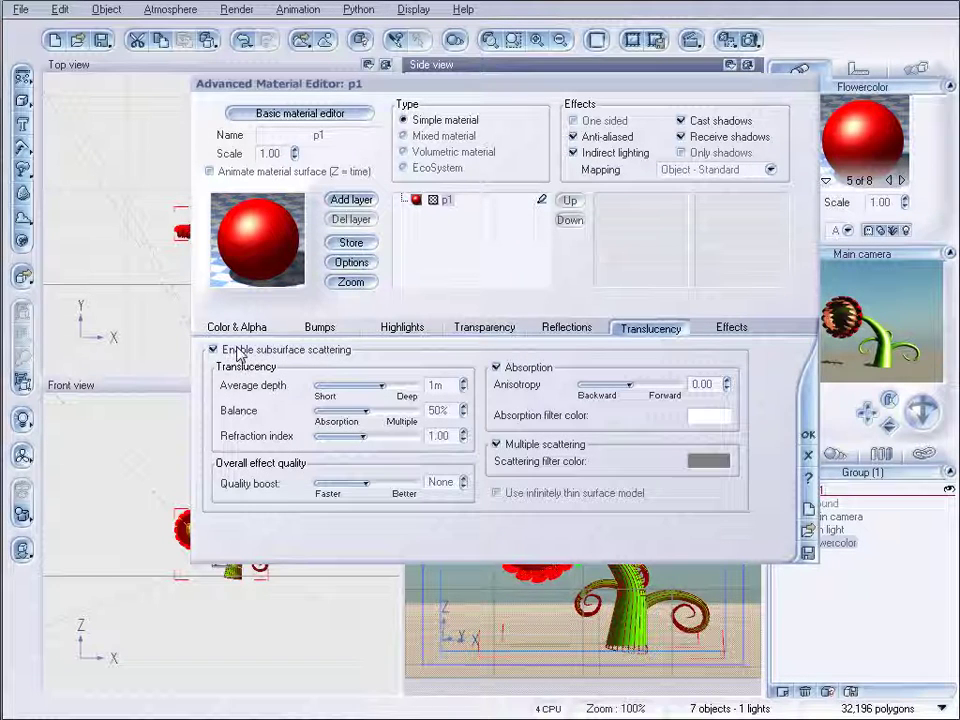
{"action": "right_click", "coordinate": [711, 461]}
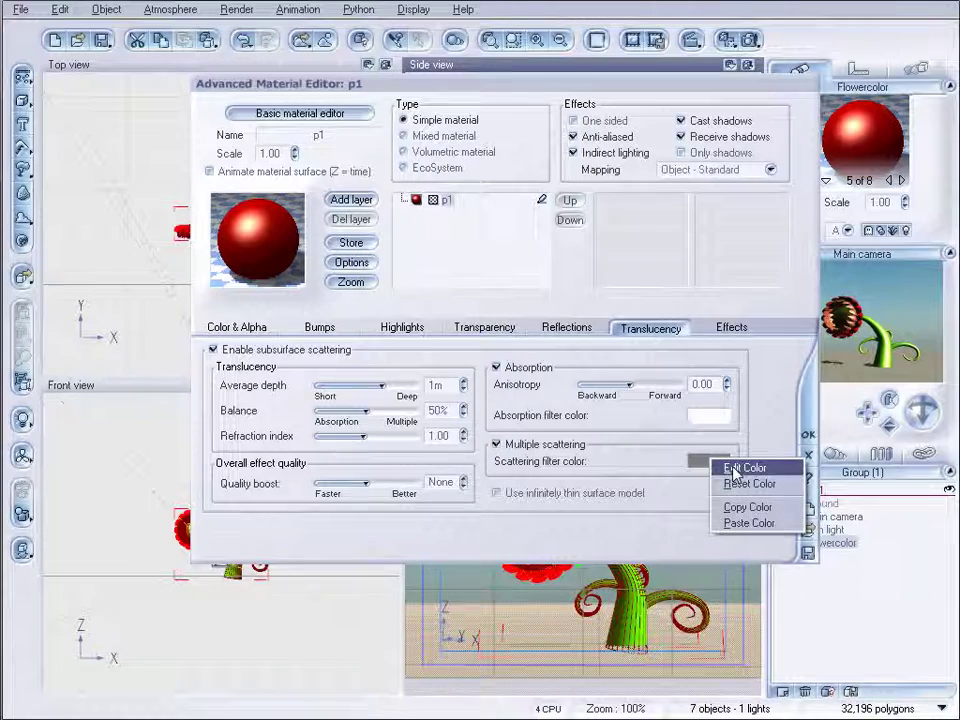
{"action": "left_click", "coordinate": [735, 469]}
{"action": "left_click", "coordinate": [530, 352]}
{"action": "left_click", "coordinate": [700, 402]}
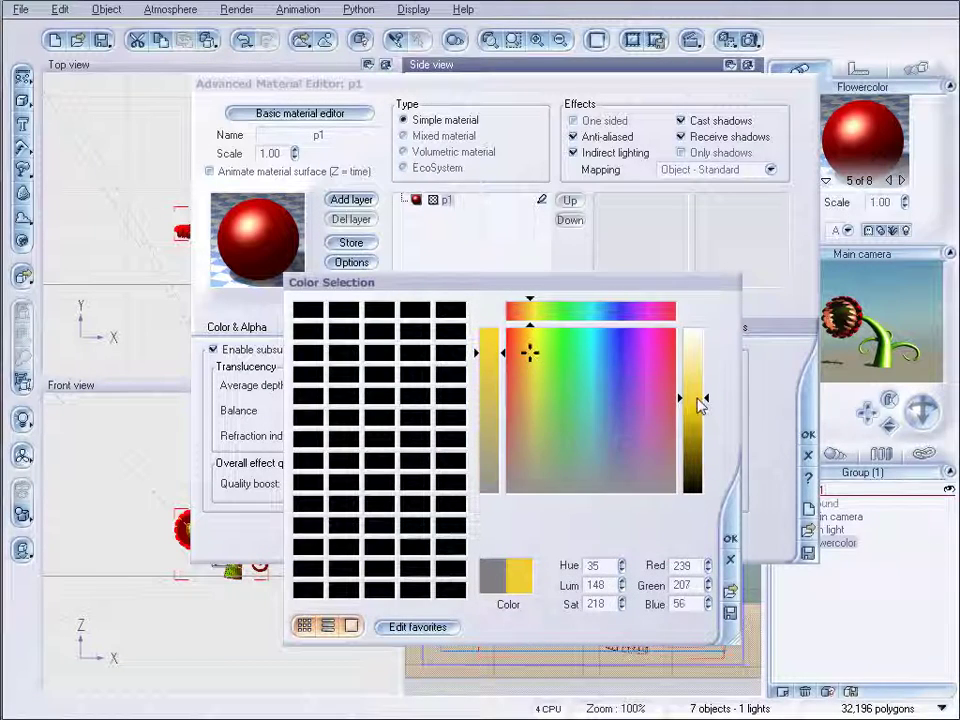
{"action": "left_click", "coordinate": [730, 540]}
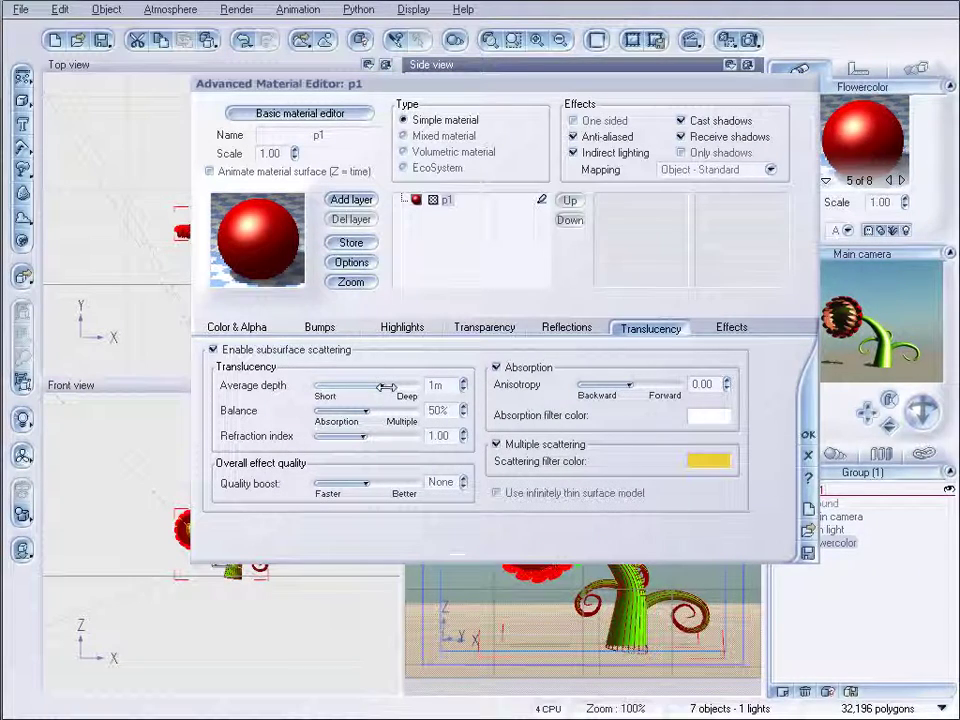
Set scattering depth 1.66 m, balance 62% and anisotropy 0.22, then close the editor
{"action": "left_click_drag", "start_coordinate": [390, 387], "coordinate": [362, 434]}
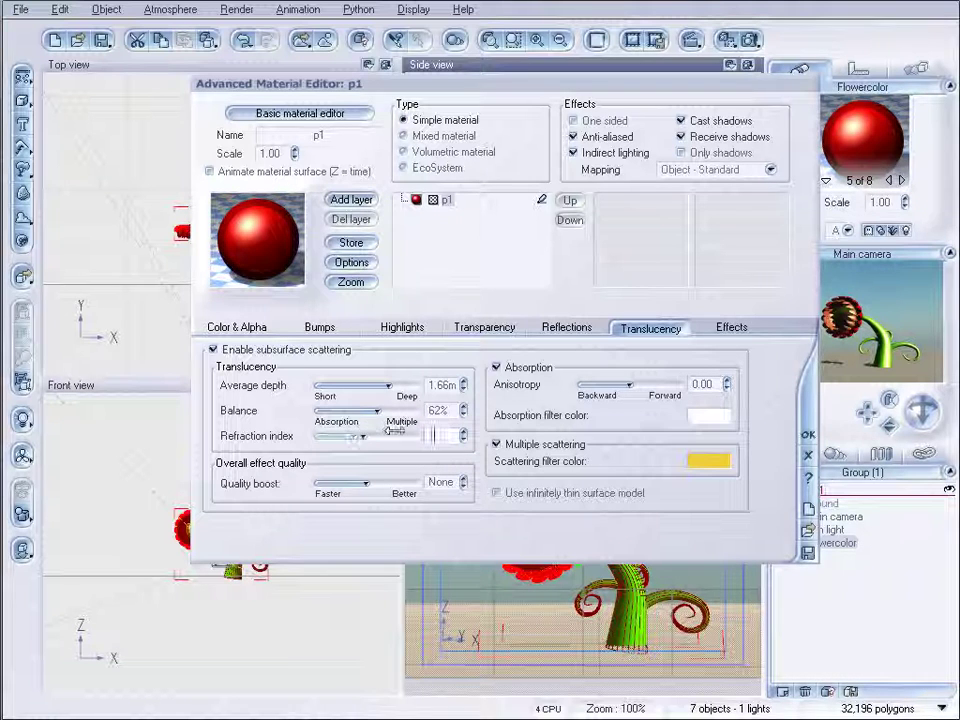
{"action": "left_click_drag", "start_coordinate": [636, 388], "coordinate": [646, 389]}
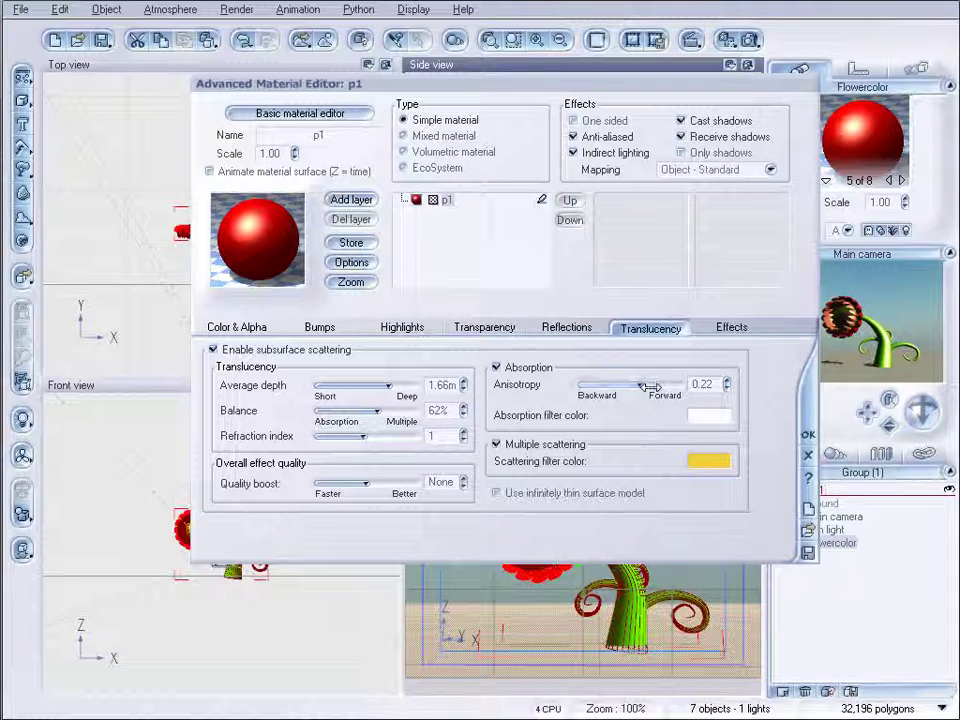
{"action": "left_click", "coordinate": [808, 438]}
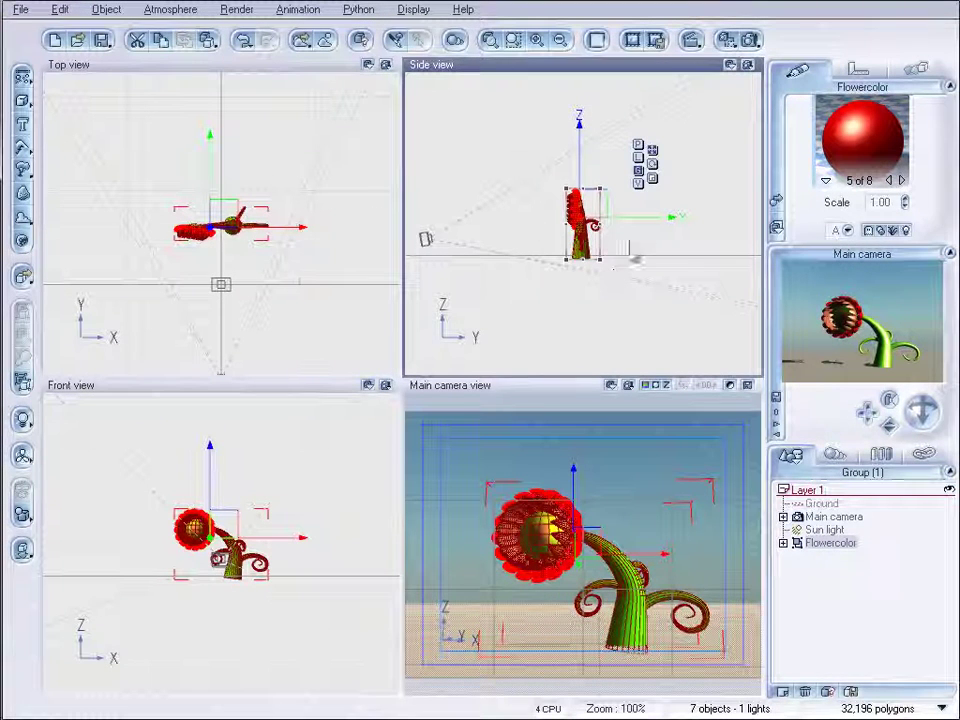
Step to the salmon material37 and enable subsurface scattering at default 1 m depth, 50% balance
{"action": "left_click", "coordinate": [900, 181]}
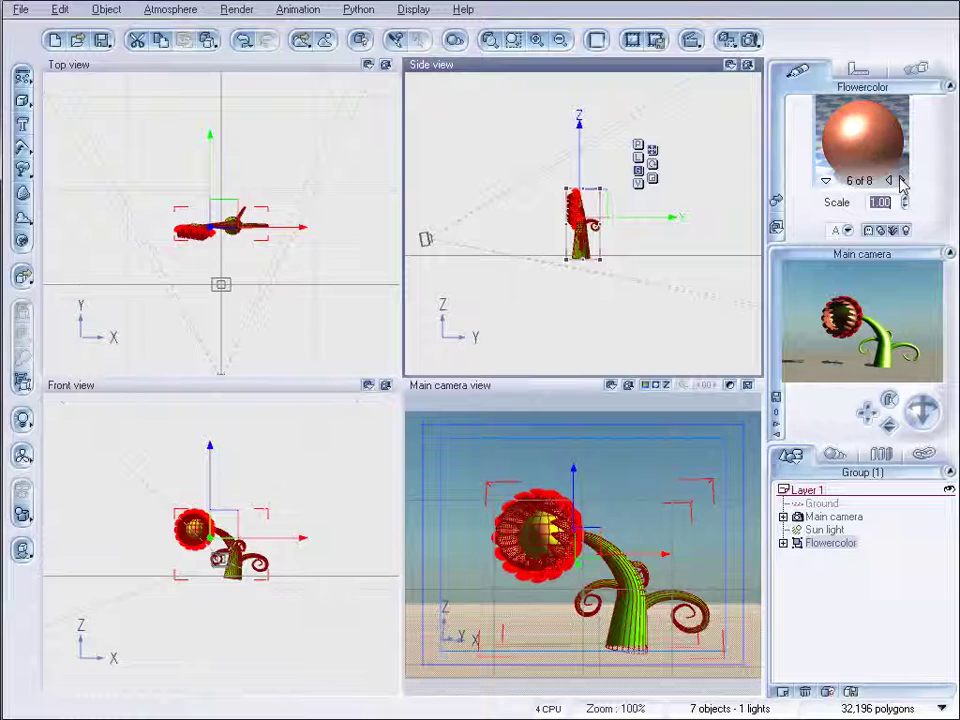
{"action": "double_click", "coordinate": [862, 135]}
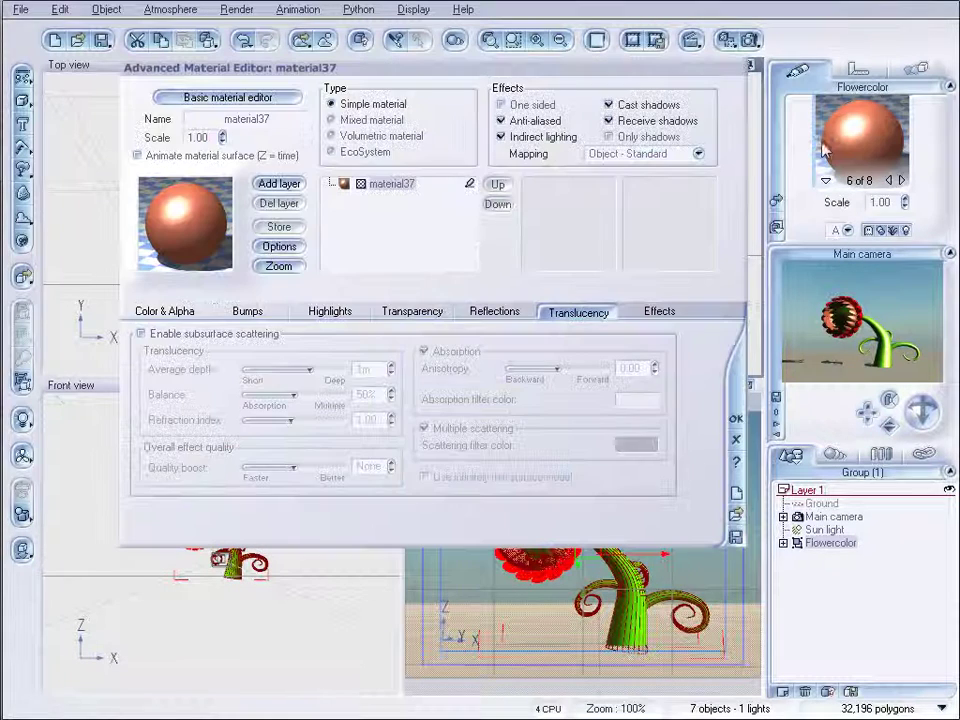
{"action": "left_click", "coordinate": [418, 313]}
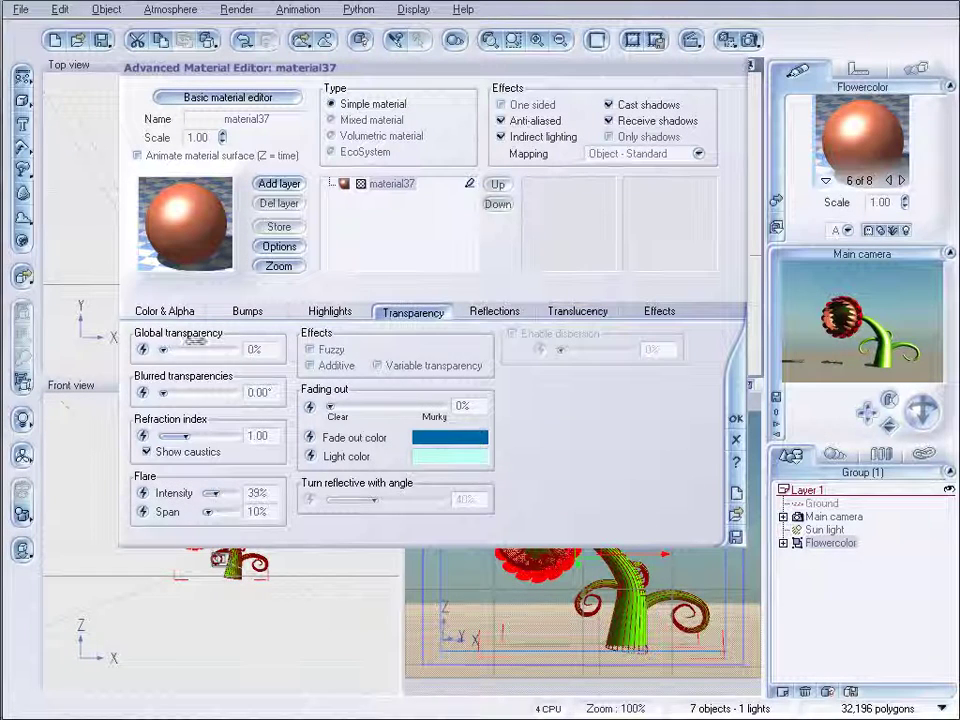
{"action": "left_click", "coordinate": [583, 313]}
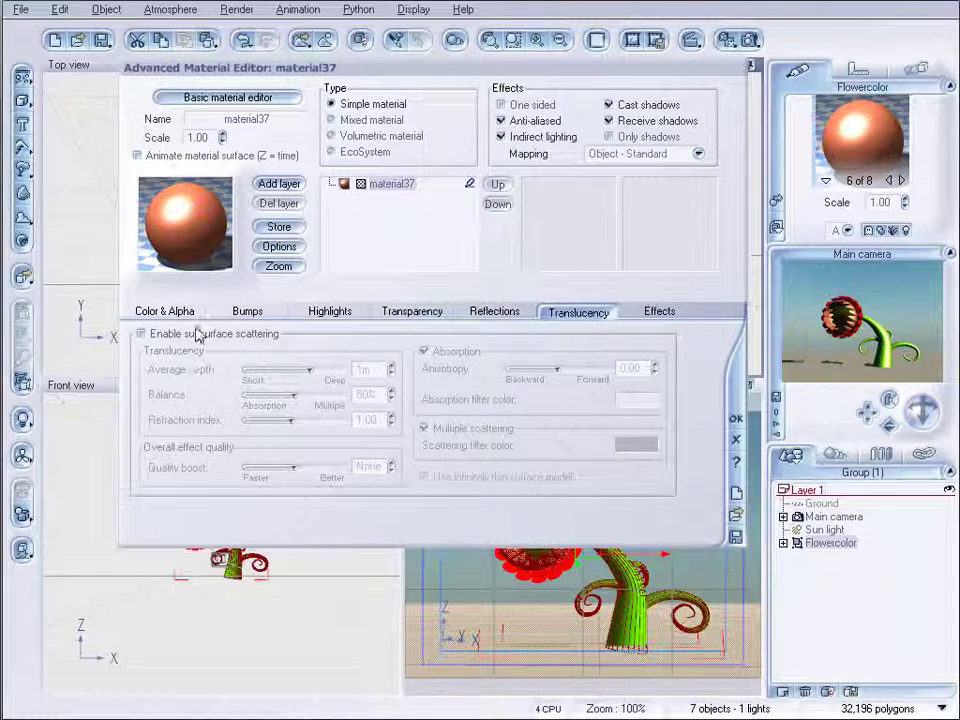
{"action": "left_click", "coordinate": [141, 333]}
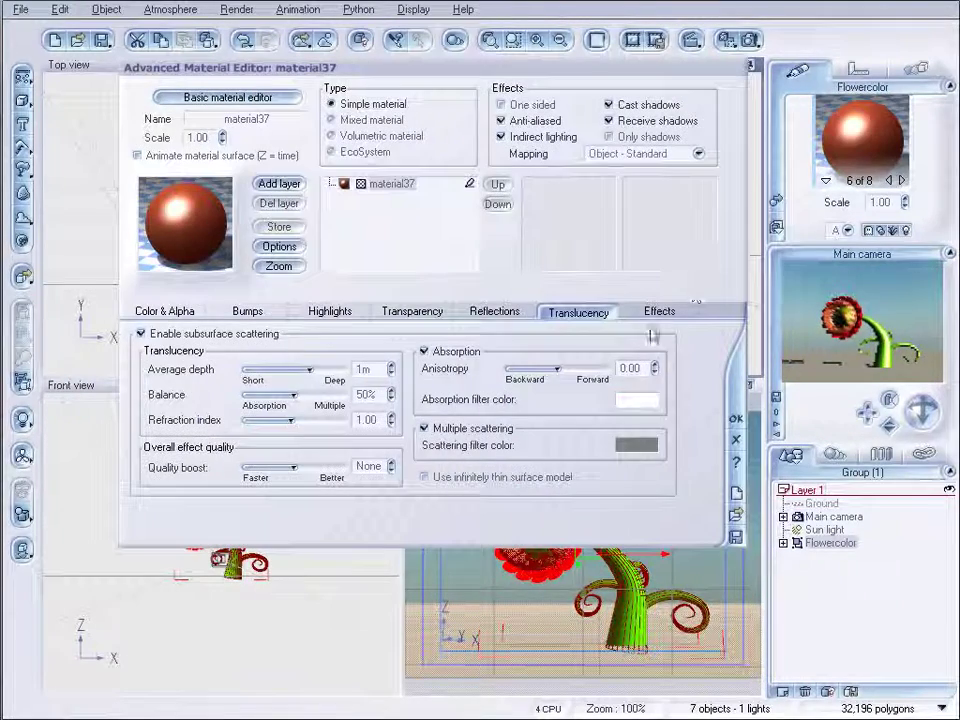
{"action": "left_click", "coordinate": [658, 312]}
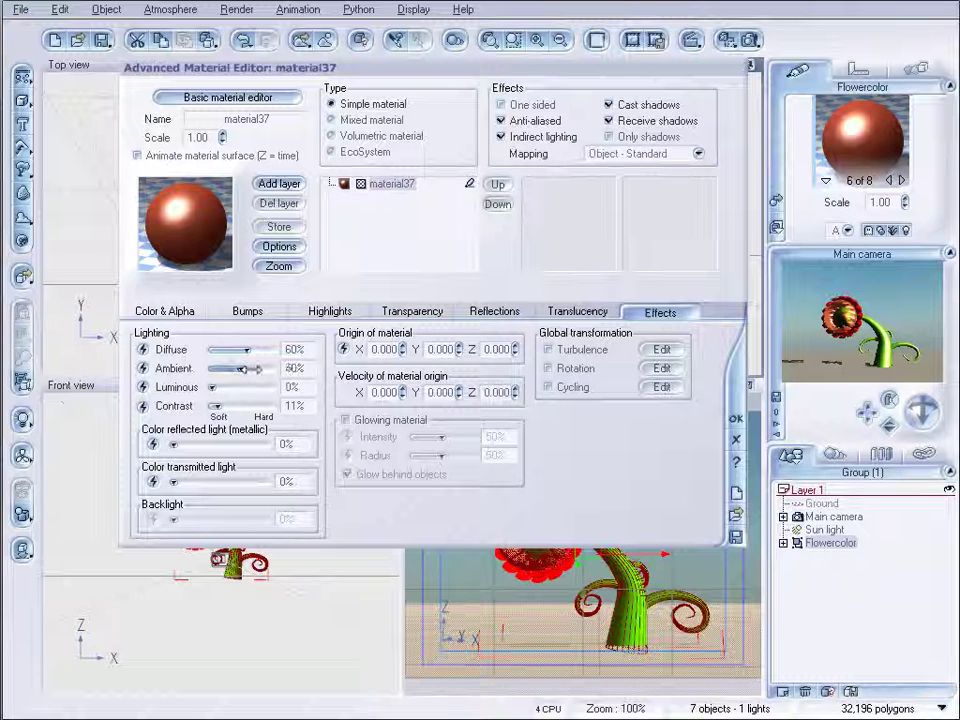
Give the yellow material33 66% luminous lighting and higher ambient and diffuse lighting
{"action": "left_click", "coordinate": [736, 418]}
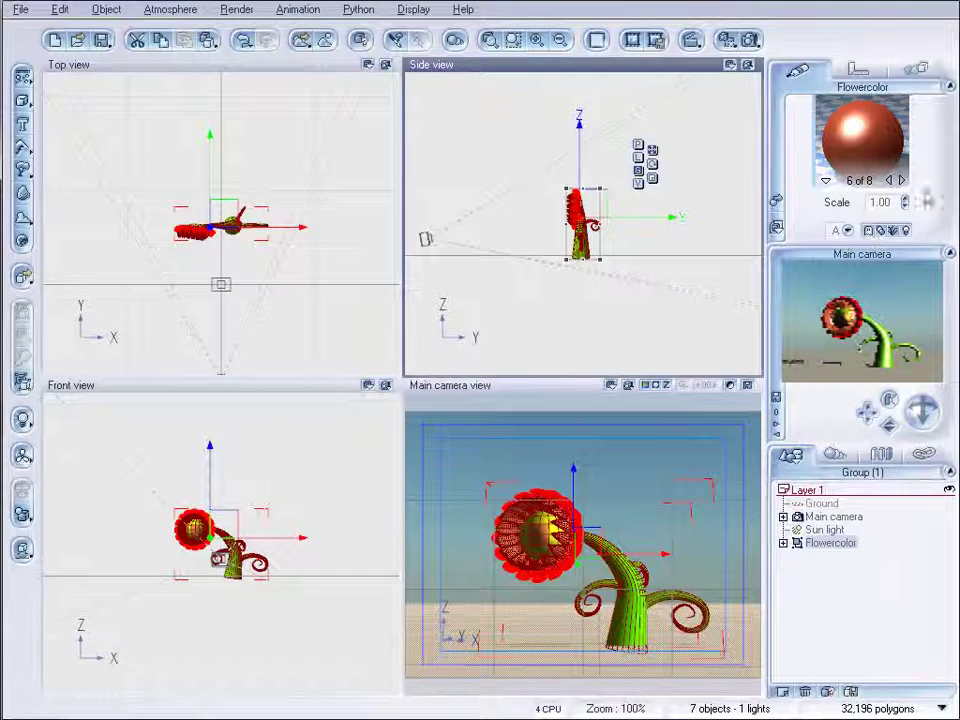
{"action": "left_click", "coordinate": [902, 181]}
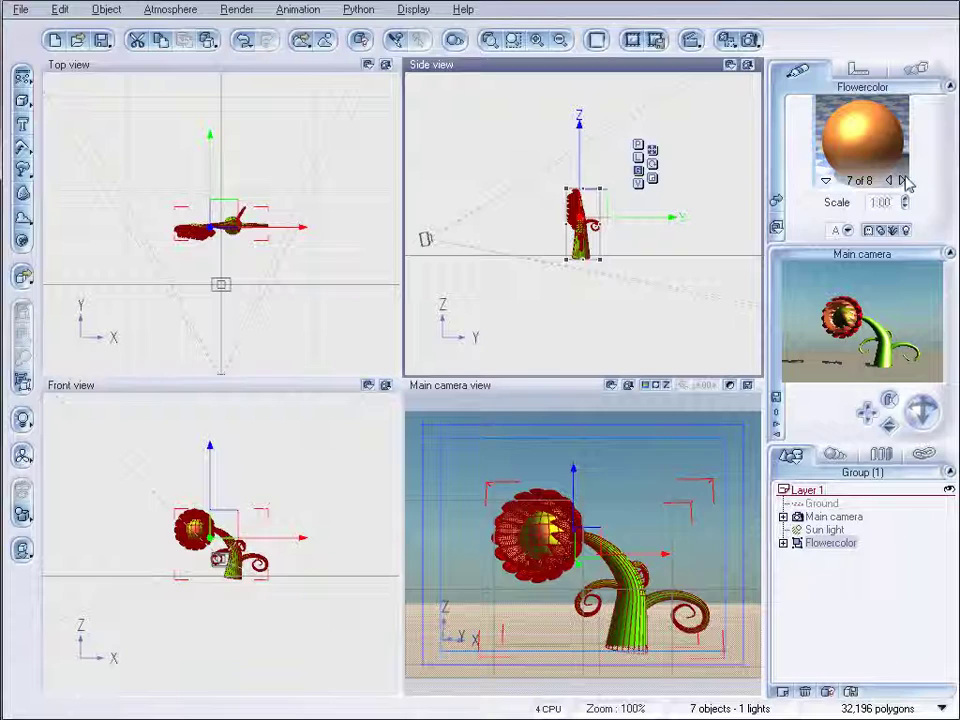
{"action": "left_click", "coordinate": [903, 181]}
{"action": "double_click", "coordinate": [864, 136]}
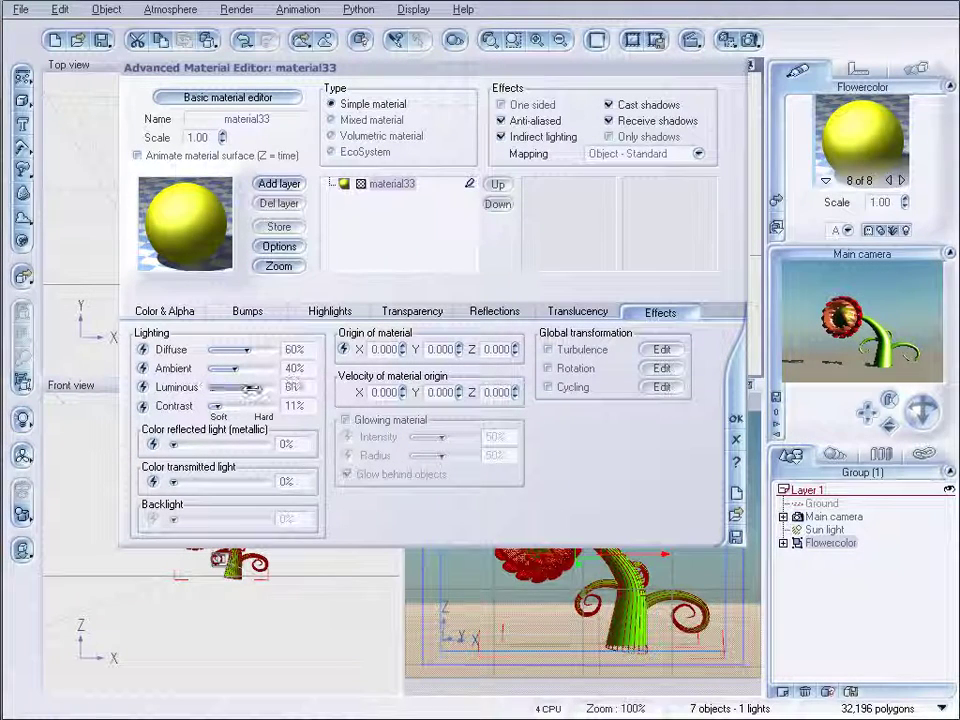
{"action": "left_click_drag", "start_coordinate": [211, 387], "coordinate": [253, 388]}
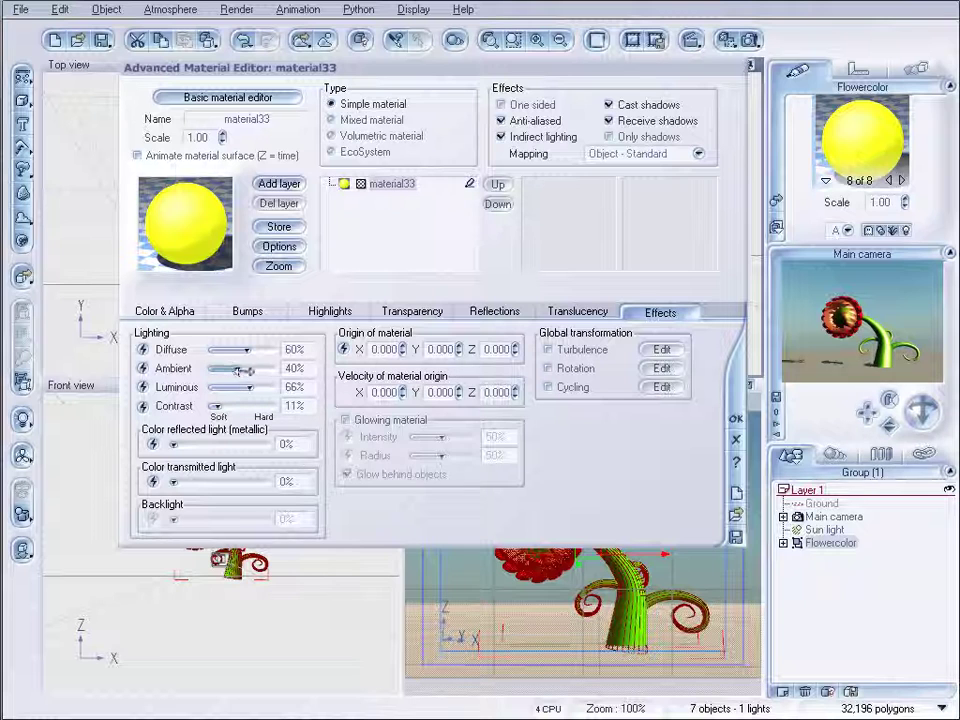
{"action": "left_click_drag", "start_coordinate": [244, 370], "coordinate": [254, 350]}
{"action": "left_click", "coordinate": [735, 418]}
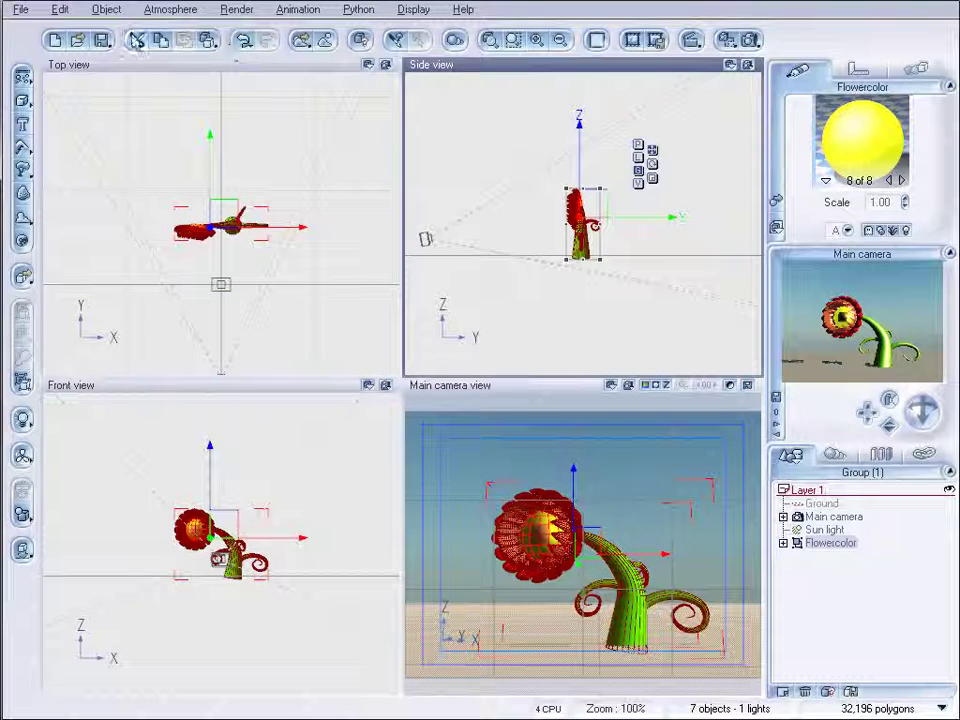
Go back to the orange material31 and open and close its advanced material settings
{"action": "left_click", "coordinate": [888, 180]}
{"action": "double_click", "coordinate": [864, 130]}
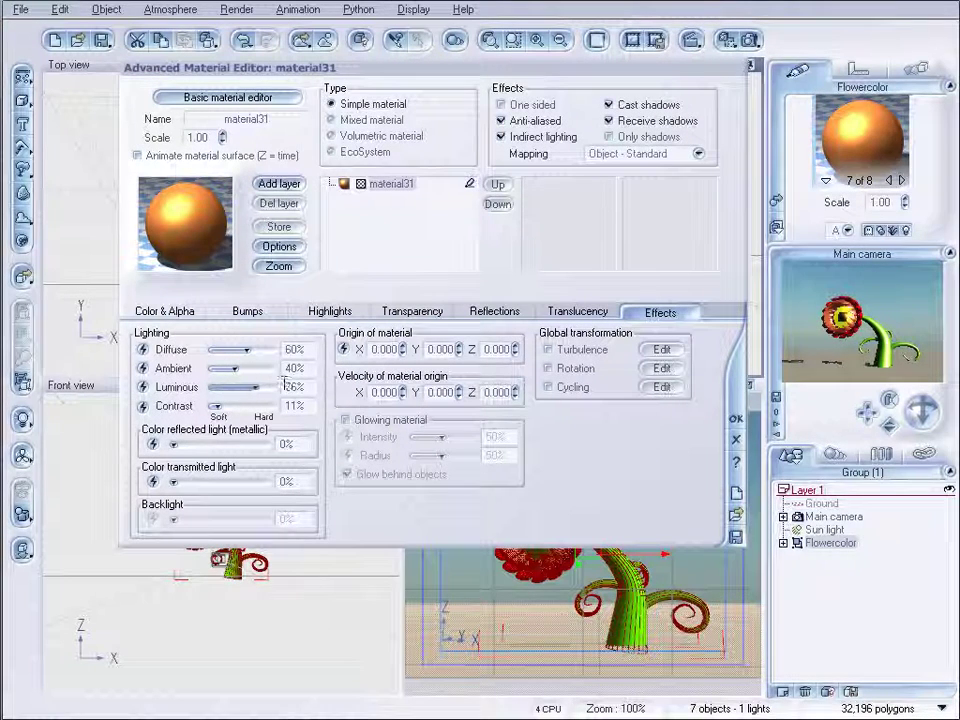
{"action": "left_click", "coordinate": [735, 418]}
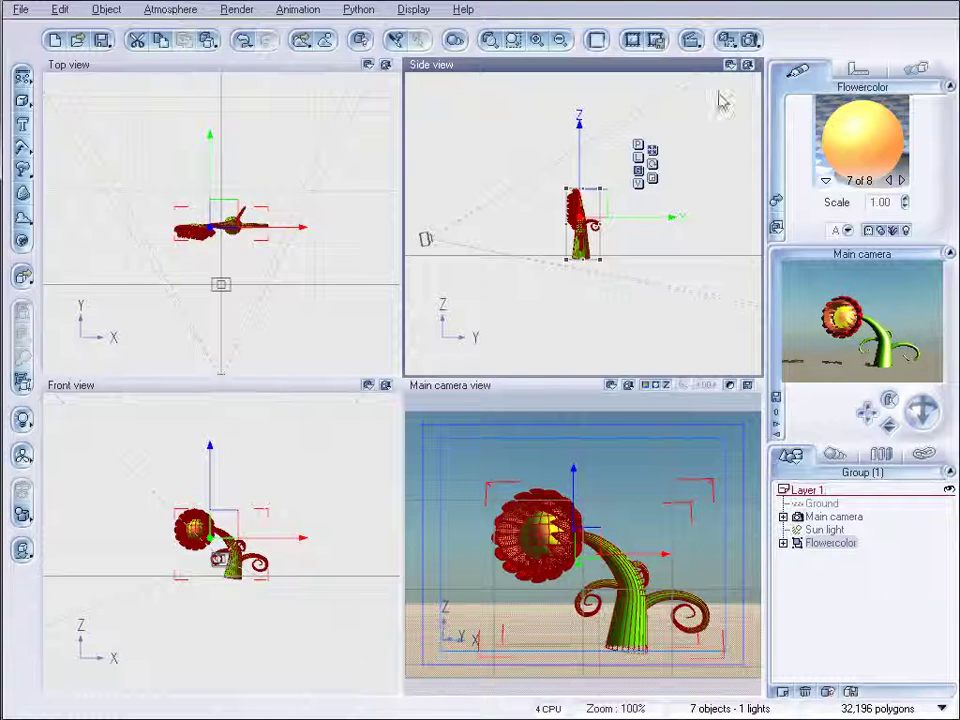
Load a City atmosphere preset and move the main camera closer, with a 48mm focal length
{"action": "left_click", "coordinate": [170, 12]}
{"action": "left_click", "coordinate": [186, 28]}
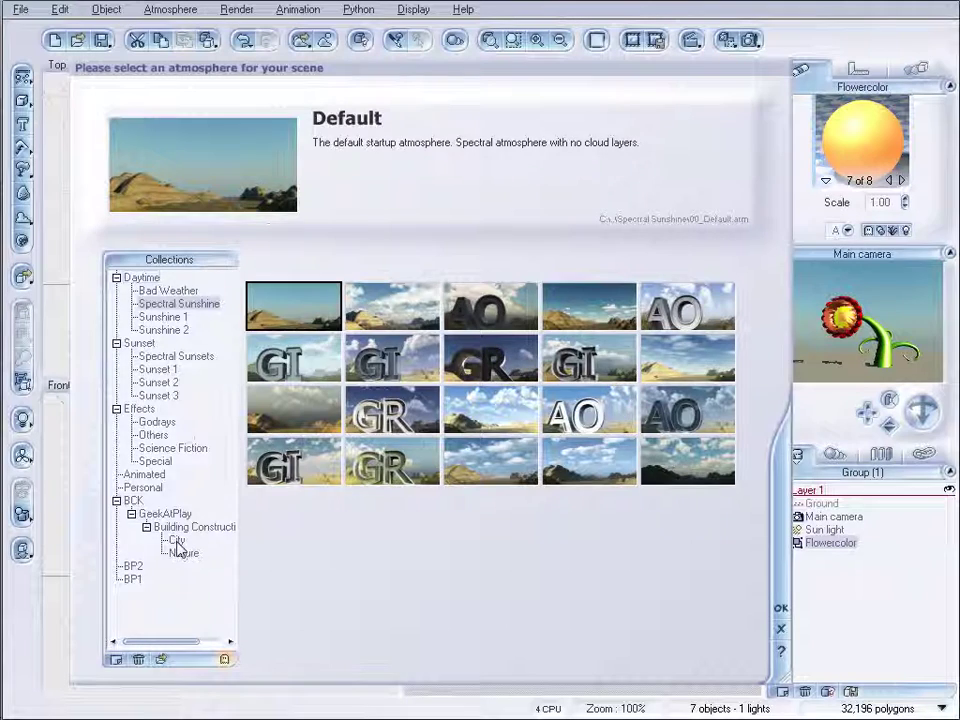
{"action": "left_click", "coordinate": [176, 540]}
{"action": "left_click", "coordinate": [392, 306]}
{"action": "left_click", "coordinate": [779, 610]}
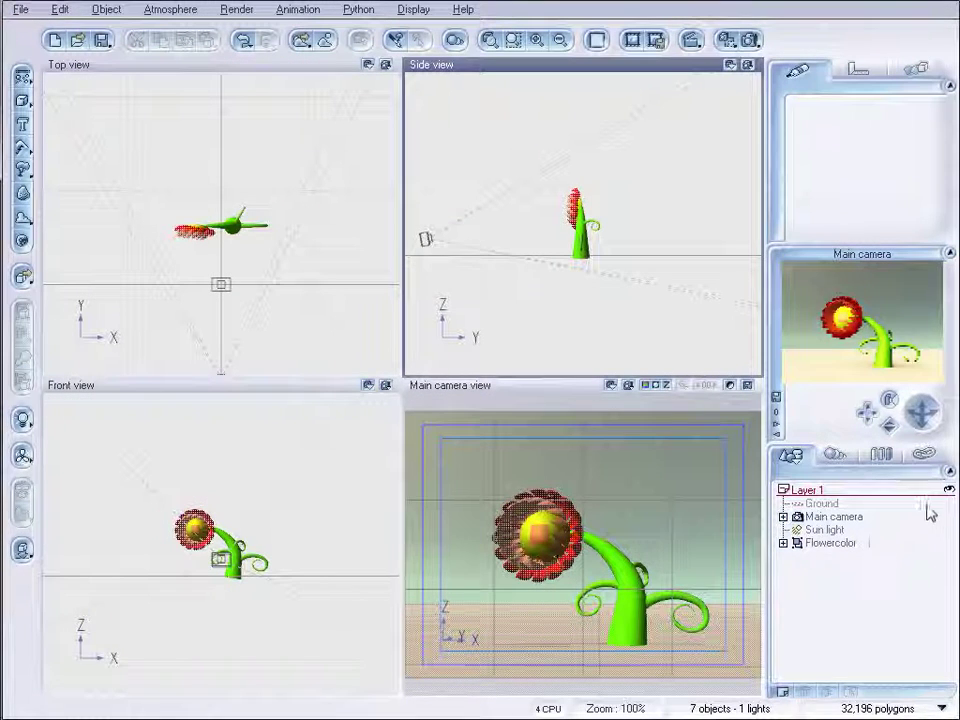
{"action": "left_click", "coordinate": [834, 517]}
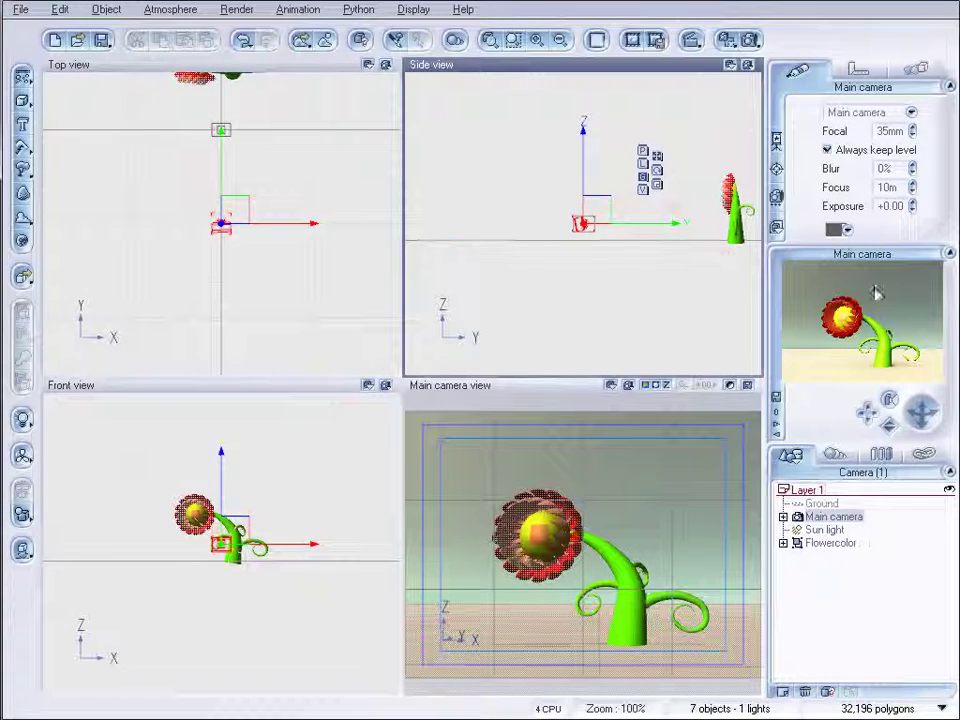
{"action": "mouse_move", "coordinate": [922, 412]}
{"action": "left_mouse_down"}
{"action": "mouse_move", "coordinate": [908, 413]}
{"action": "mouse_move", "coordinate": [906, 403]}
{"action": "left_mouse_up"}
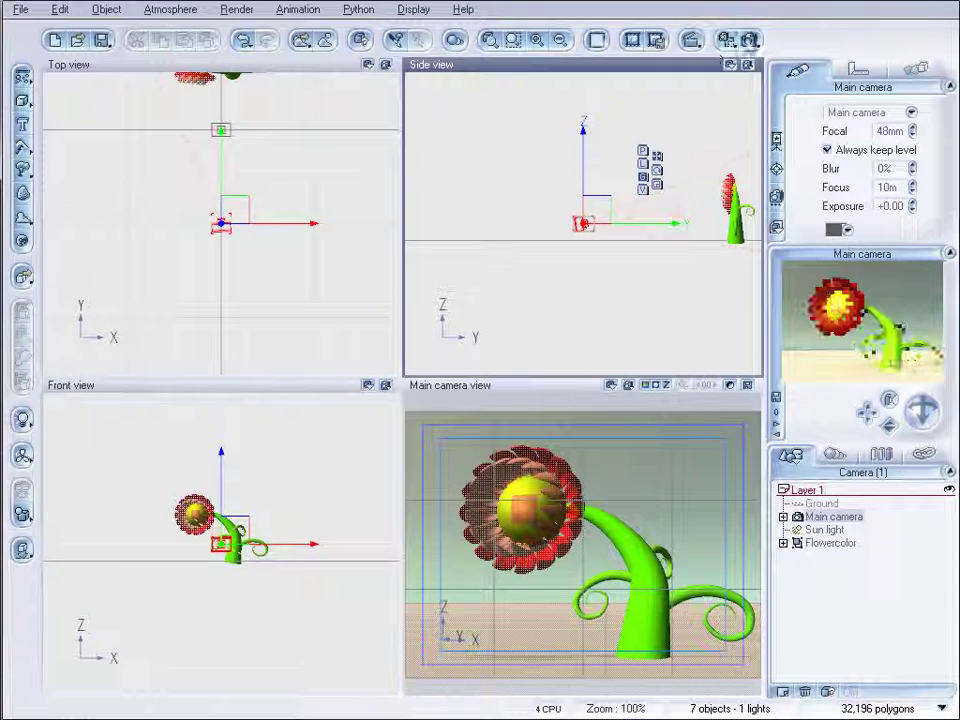
Start a fresh render of the flower scene through the main camera
{"action": "left_click", "coordinate": [740, 40]}
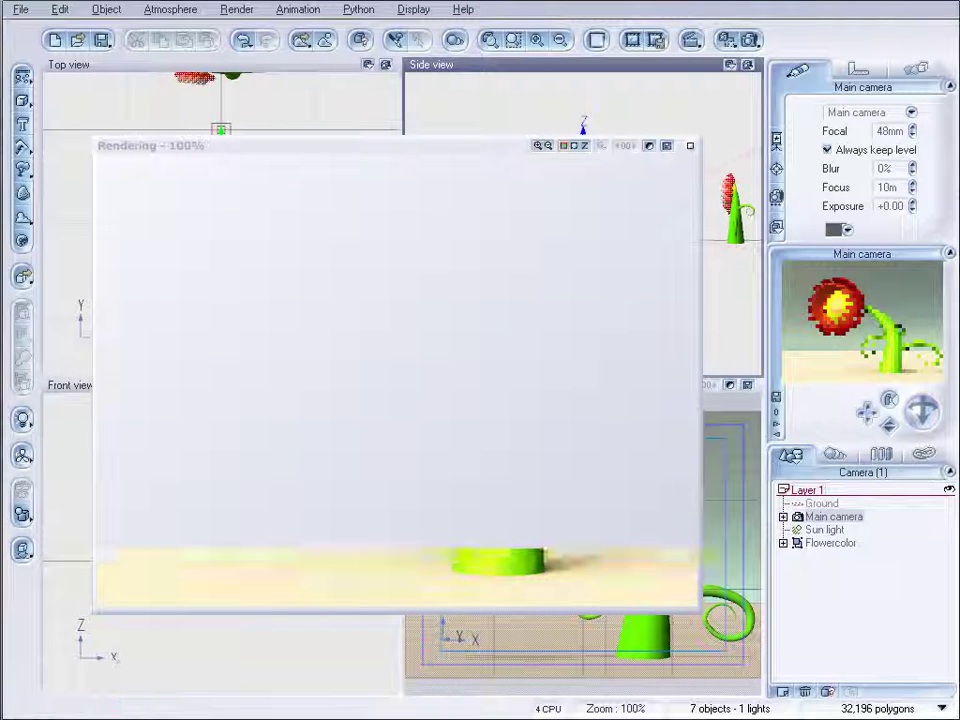